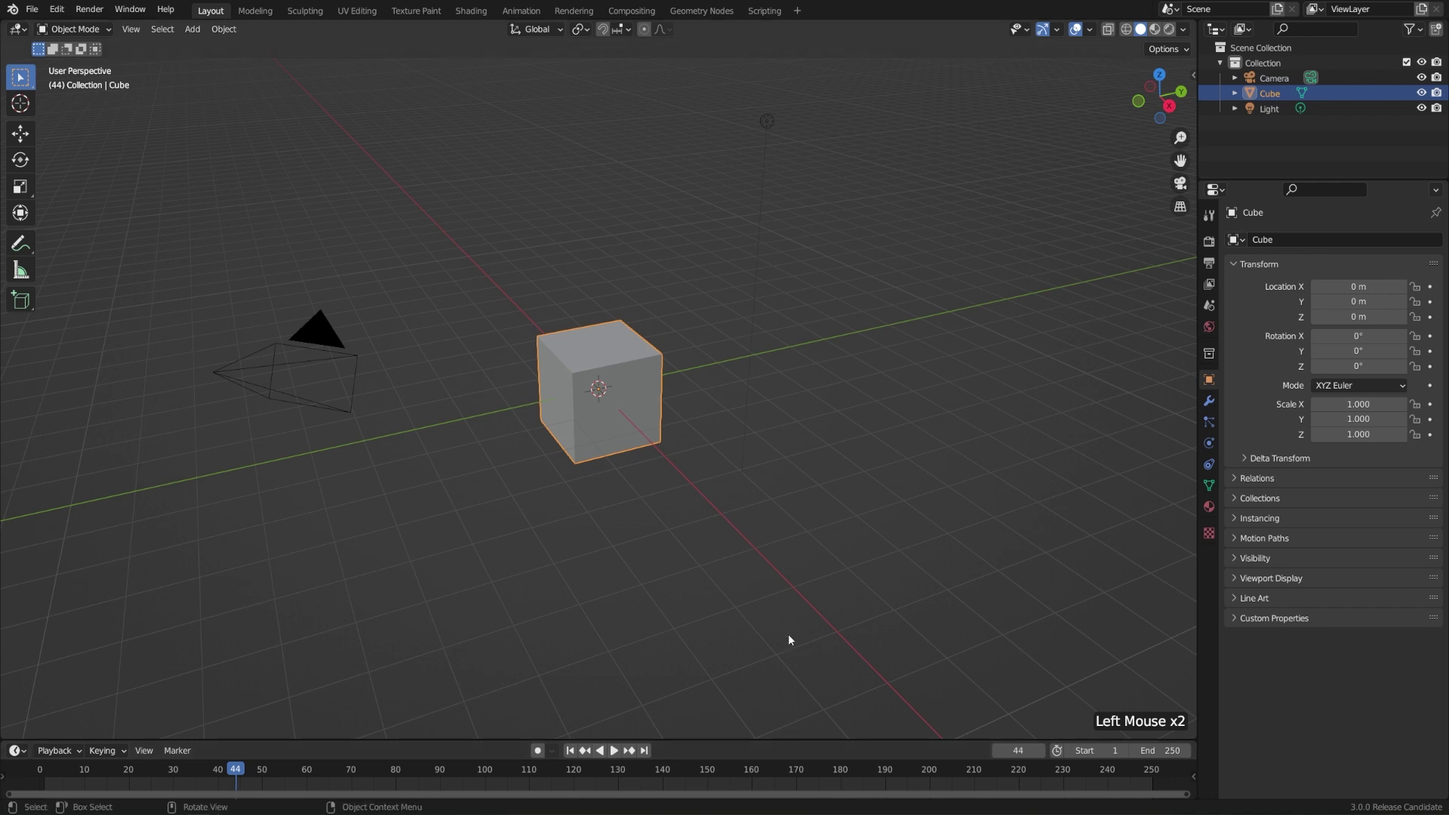
# Play the timeline briefly, stop the playback and return to the first frame
pyautogui.press('space')
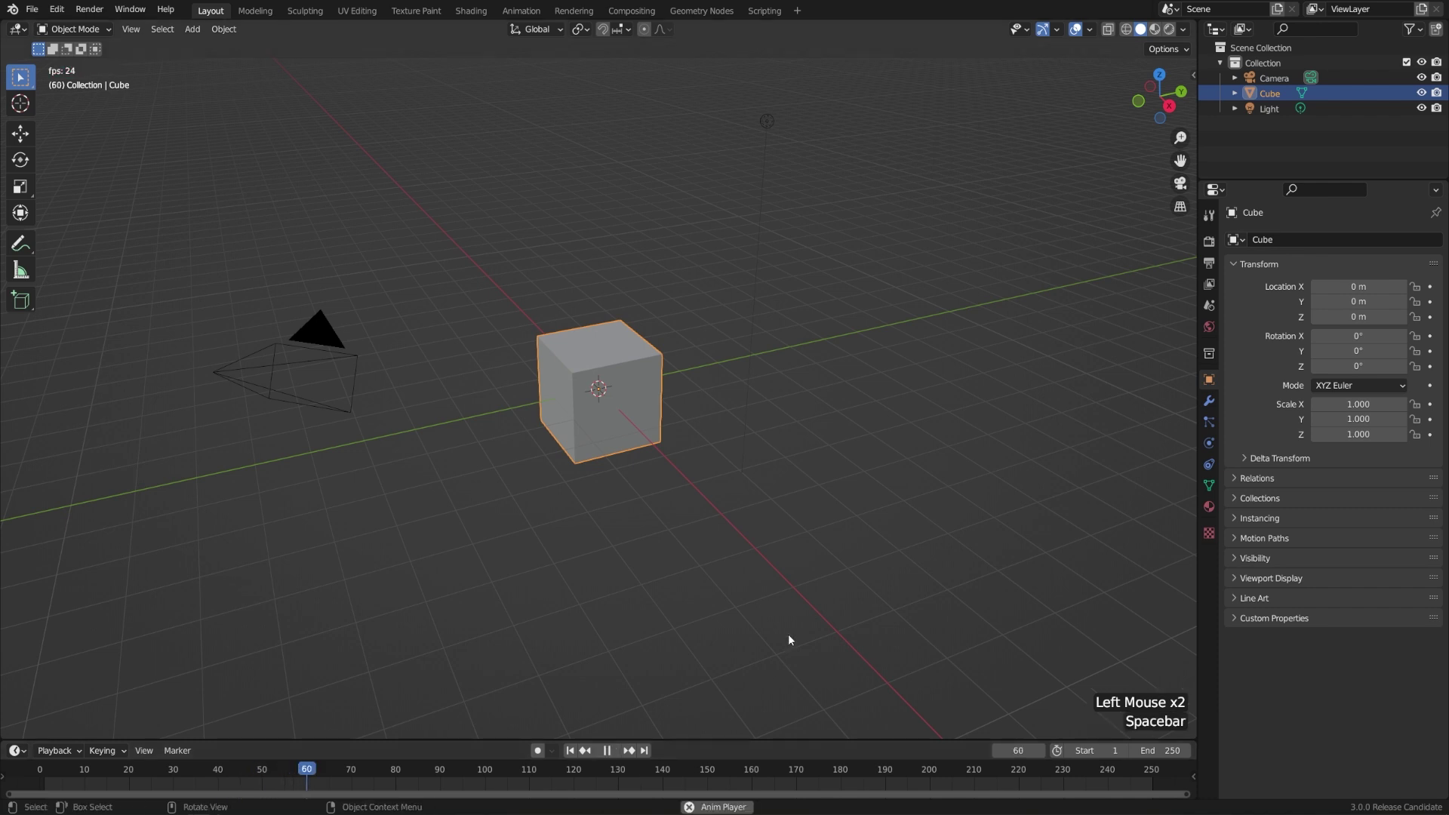
pyautogui.press('space')
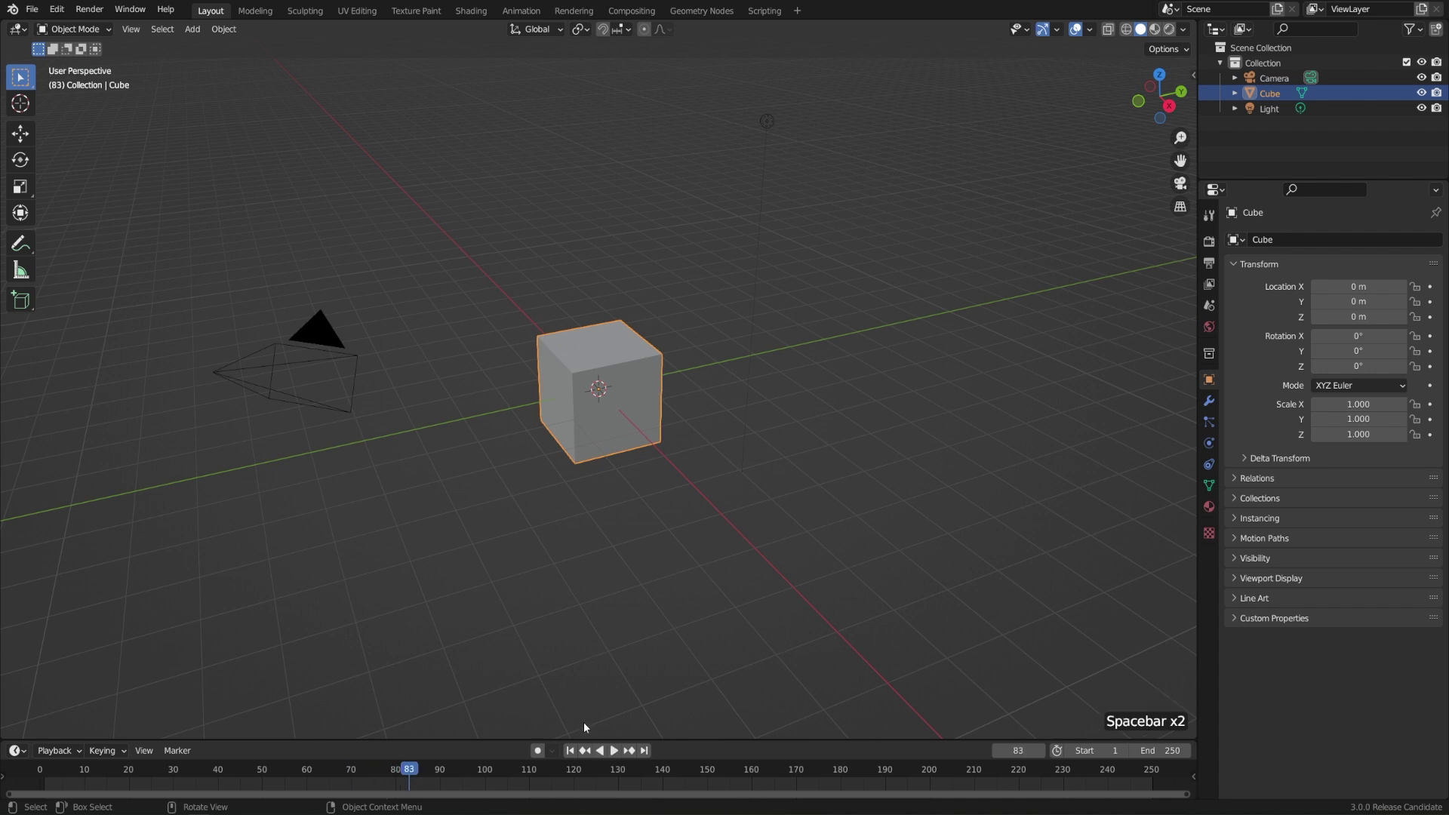
pyautogui.click(570, 750)
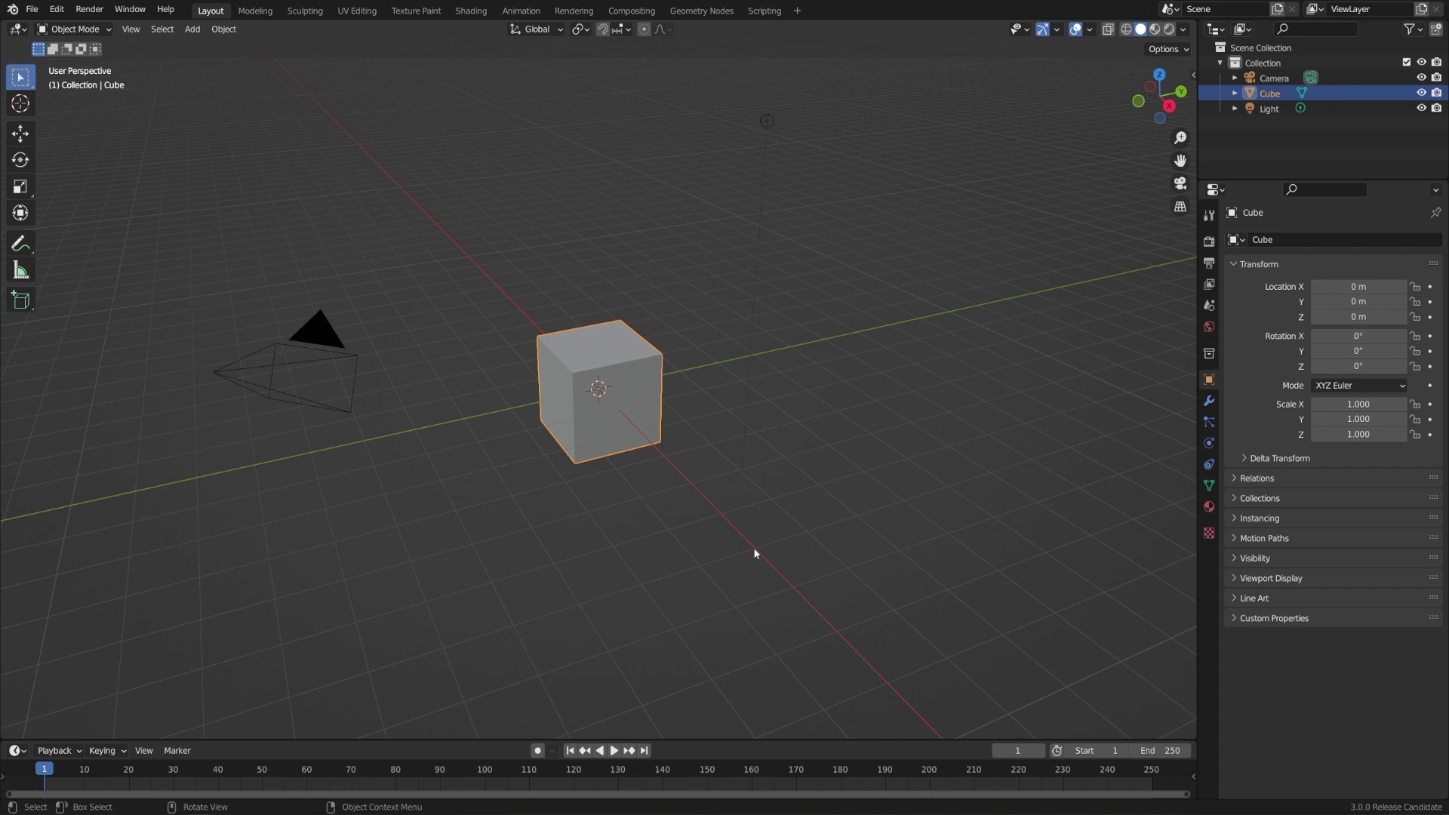
# Insert a Location keyframe for the cube at frame 1
pyautogui.moveTo(716, 555); pyautogui.dragTo(853, 522, button='middle')
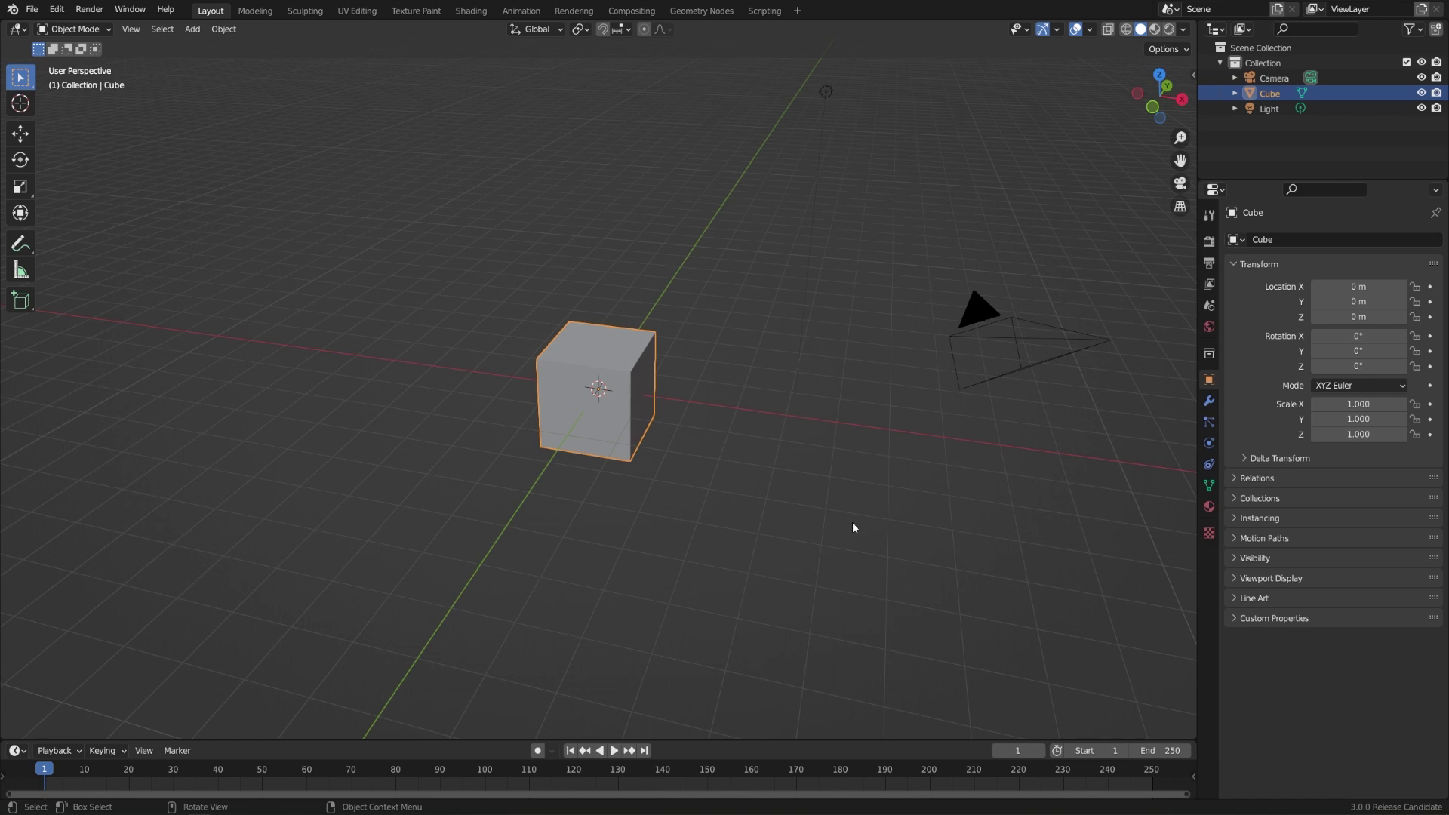
pyautogui.click(638, 388)
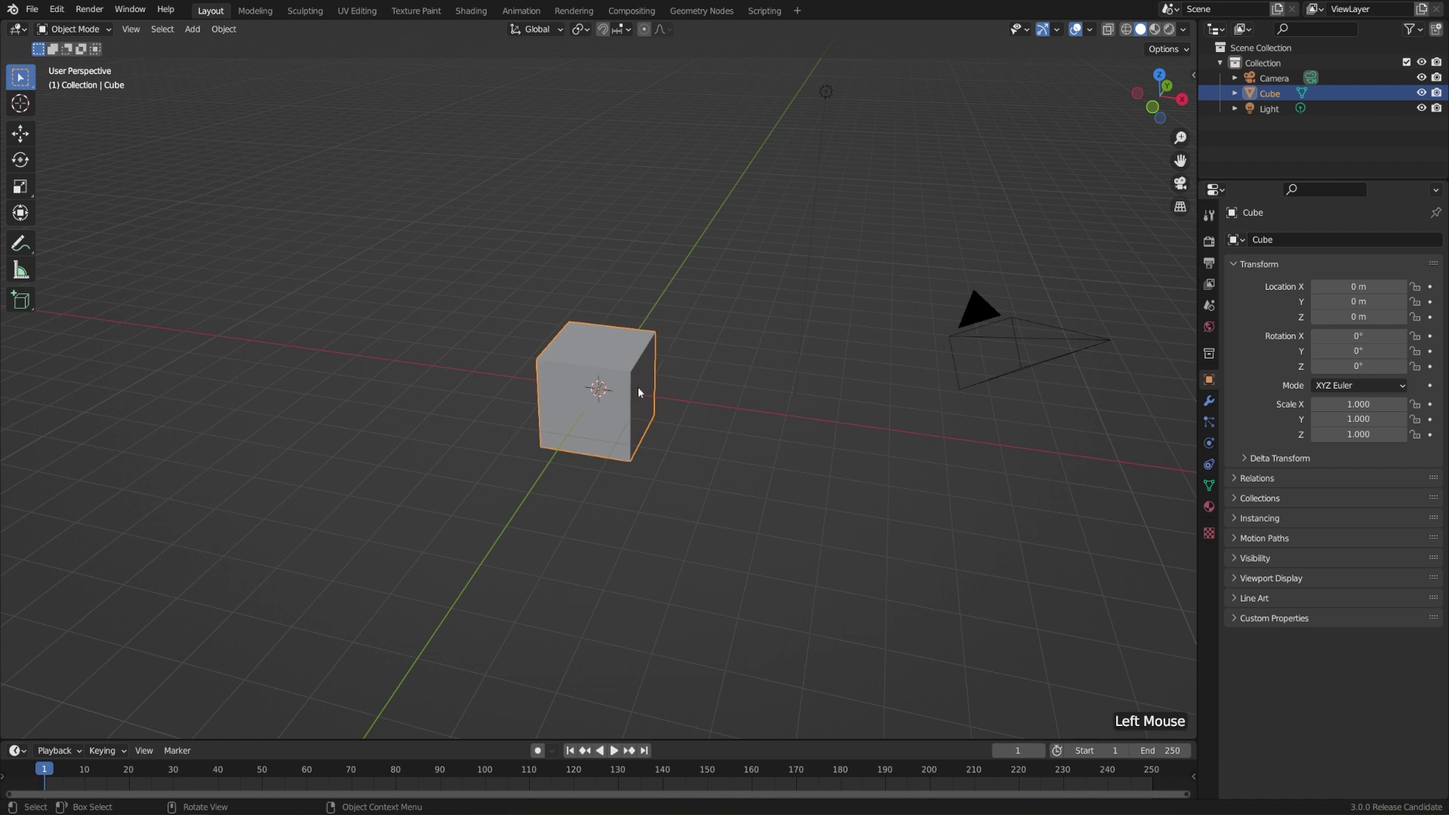
pyautogui.click(225, 30)
pyautogui.moveTo(293, 389)
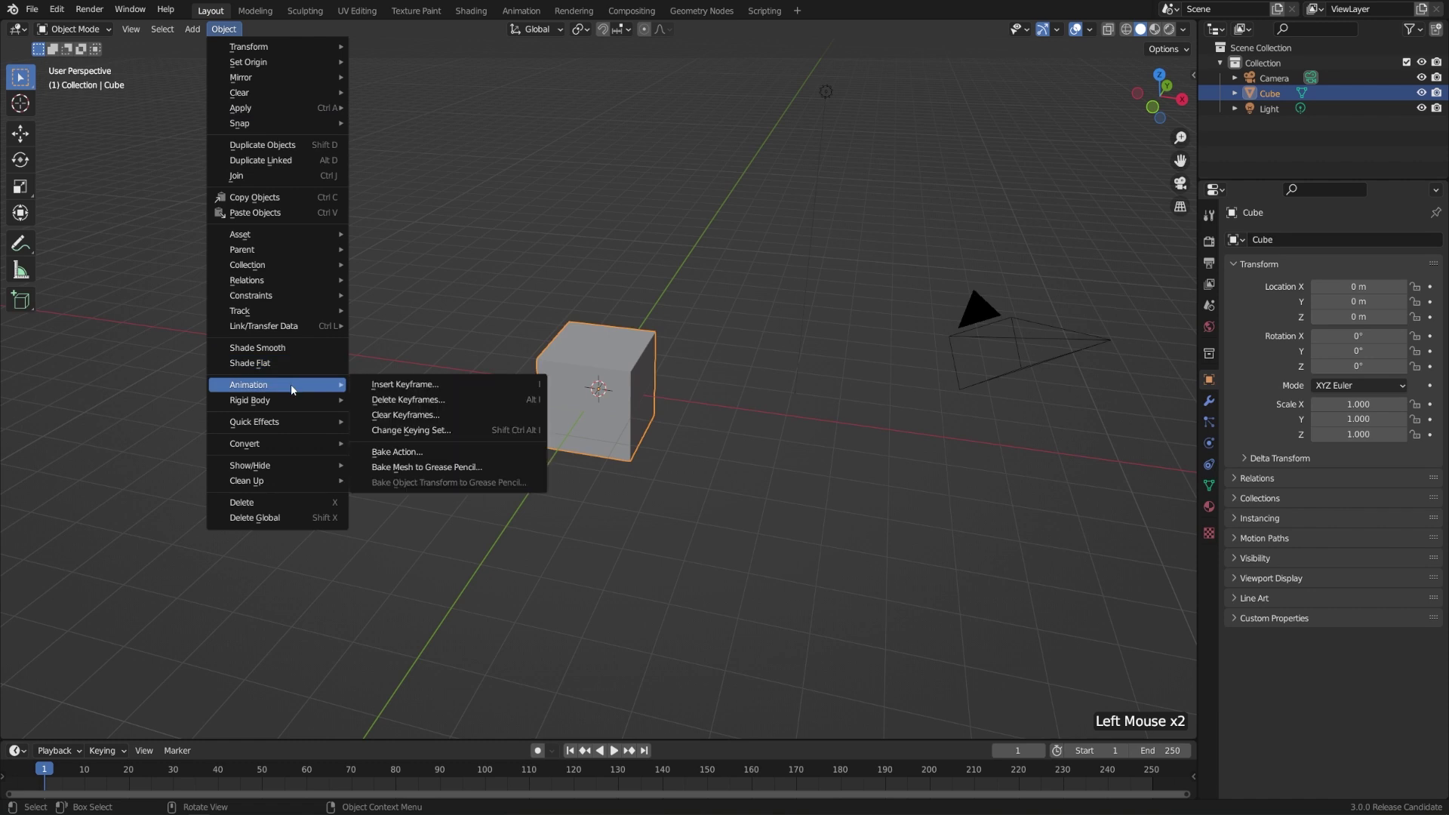
pyautogui.click(400, 389)
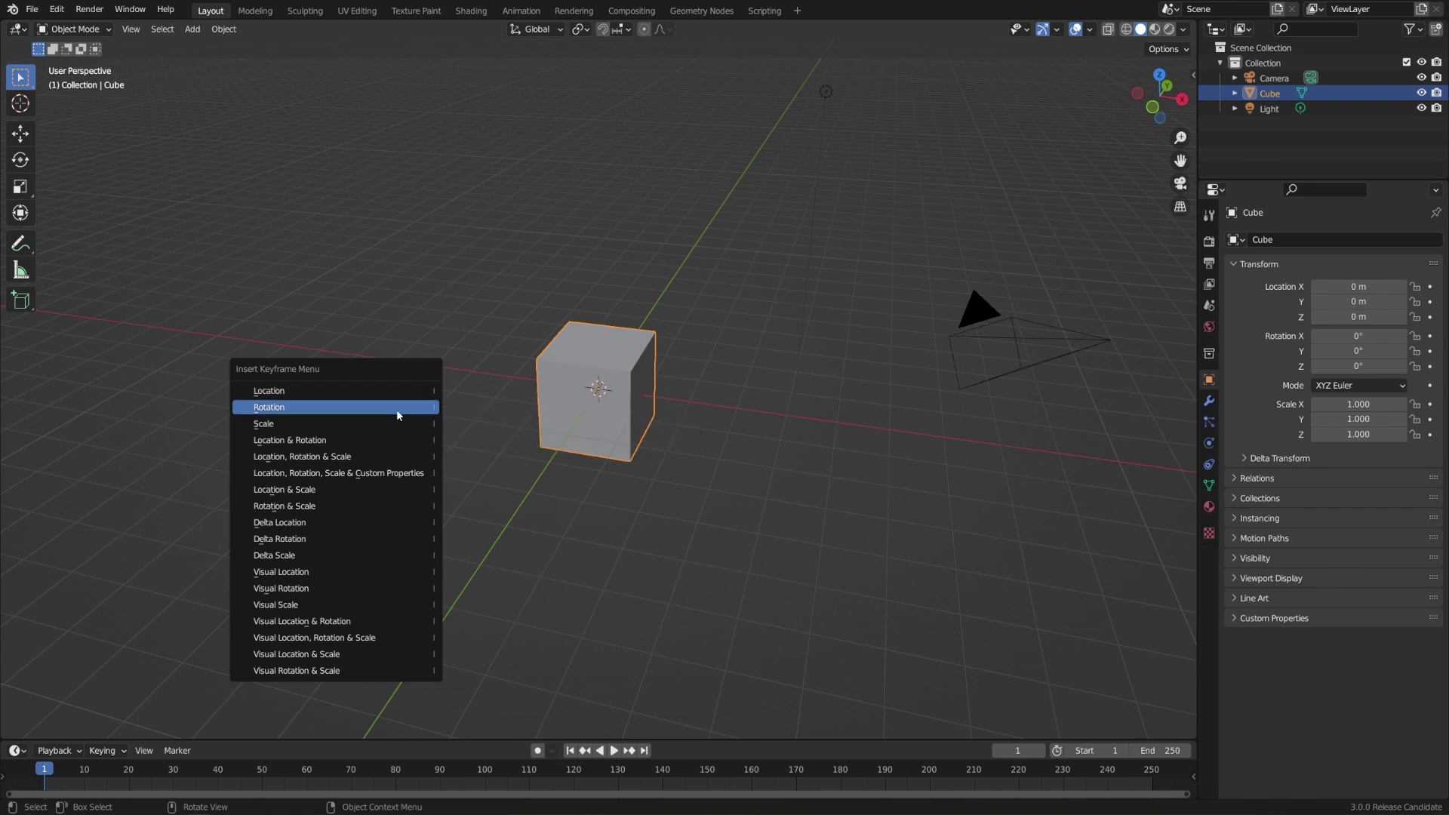
pyautogui.click(400, 391)
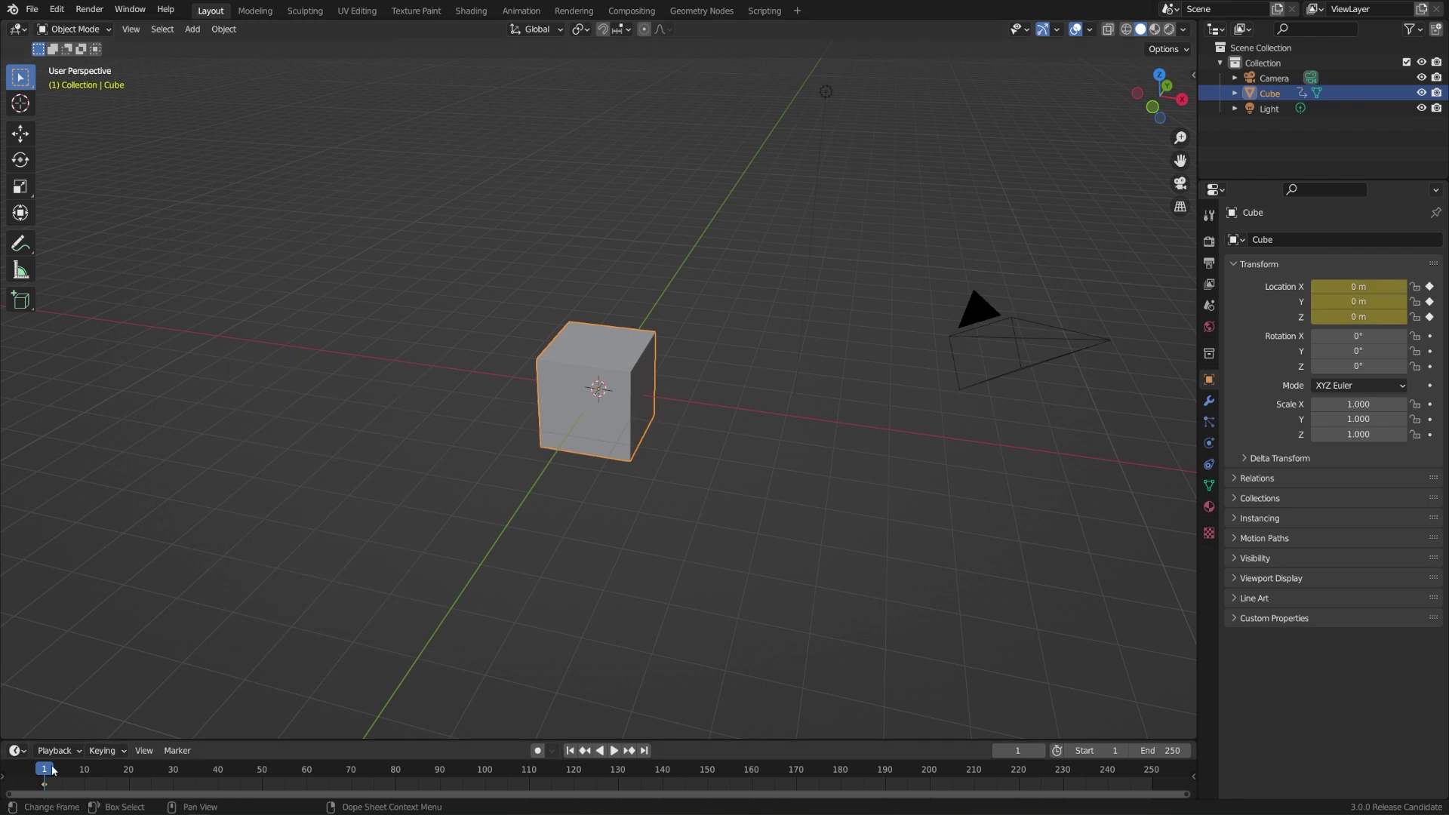
# Go to frame 100 and move the cube about 11.7 m along the global X axis
pyautogui.moveTo(45, 770); pyautogui.dragTo(486, 763)
pyautogui.scroll(-2, 667, 396)
pyautogui.moveTo(667, 397)
pyautogui.mouseDown(button='middle')
pyautogui.moveTo(676, 409)
pyautogui.moveTo(649, 400)
pyautogui.mouseUp(button='middle')
pyautogui.click(619, 392)
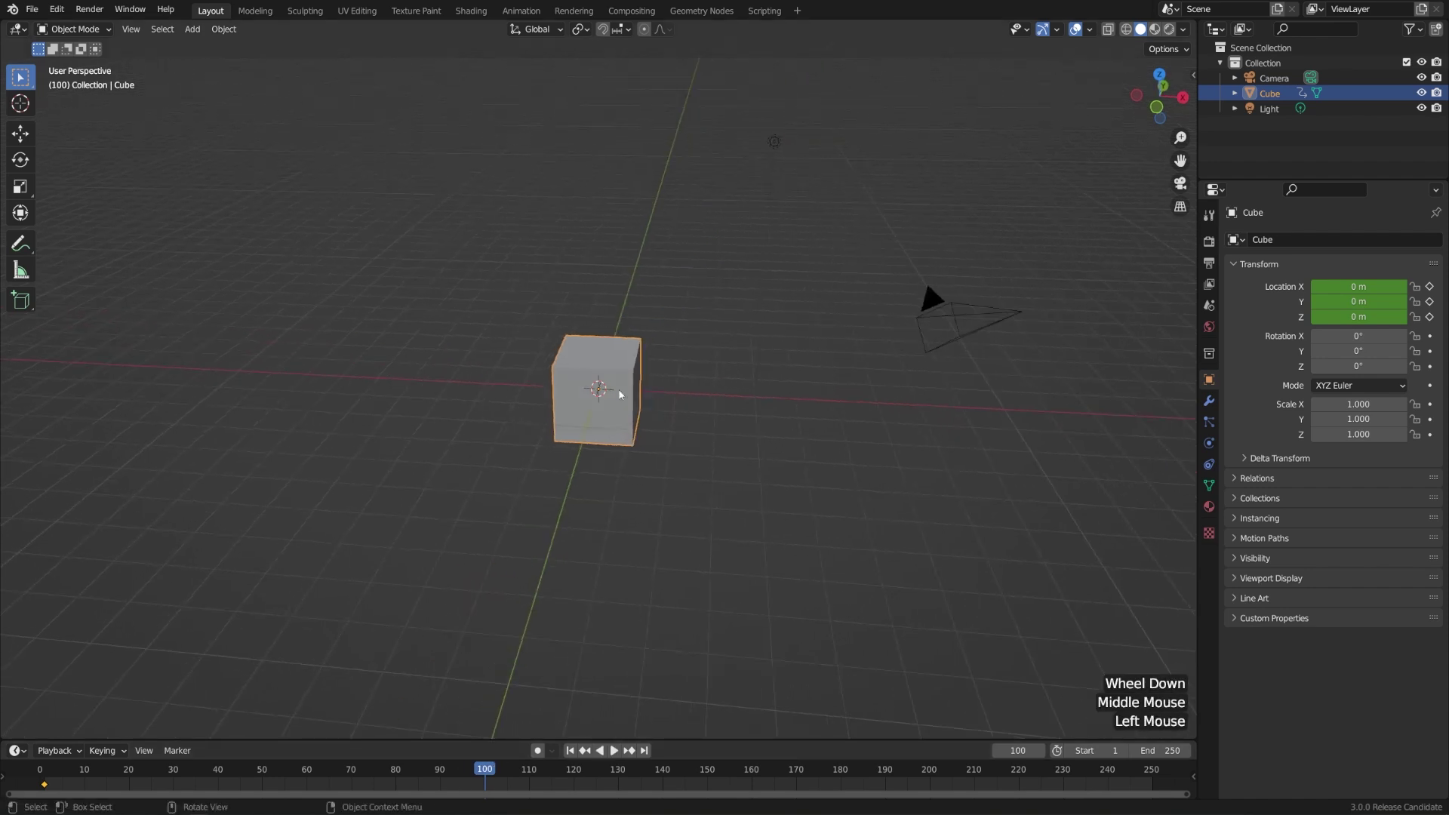
pyautogui.press('g')
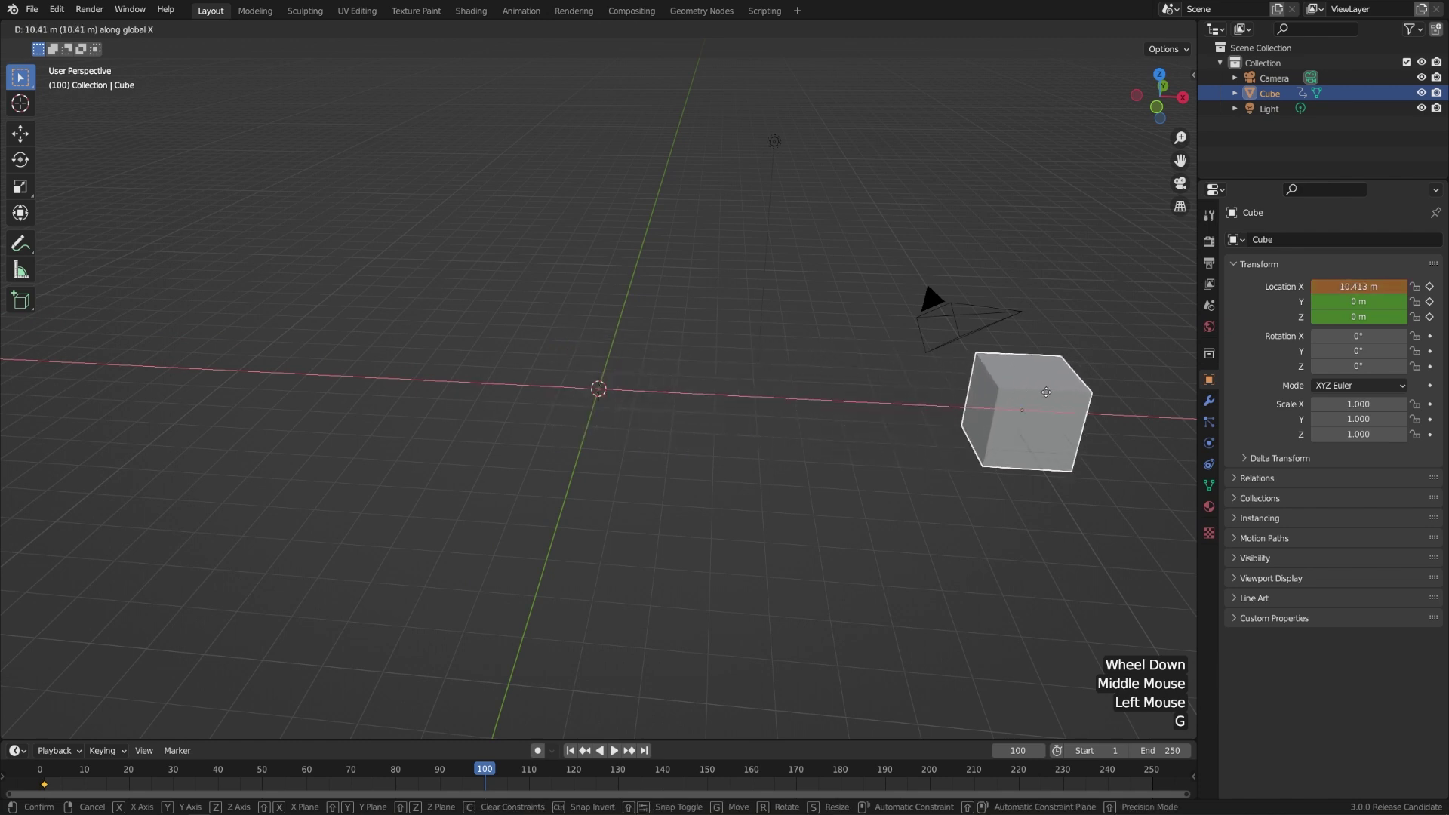
pyautogui.click(1097, 437)
pyautogui.keyDown('shift'); pyautogui.moveTo(1112, 452); pyautogui.dragTo(837, 421, button='middle'); pyautogui.keyUp('shift')
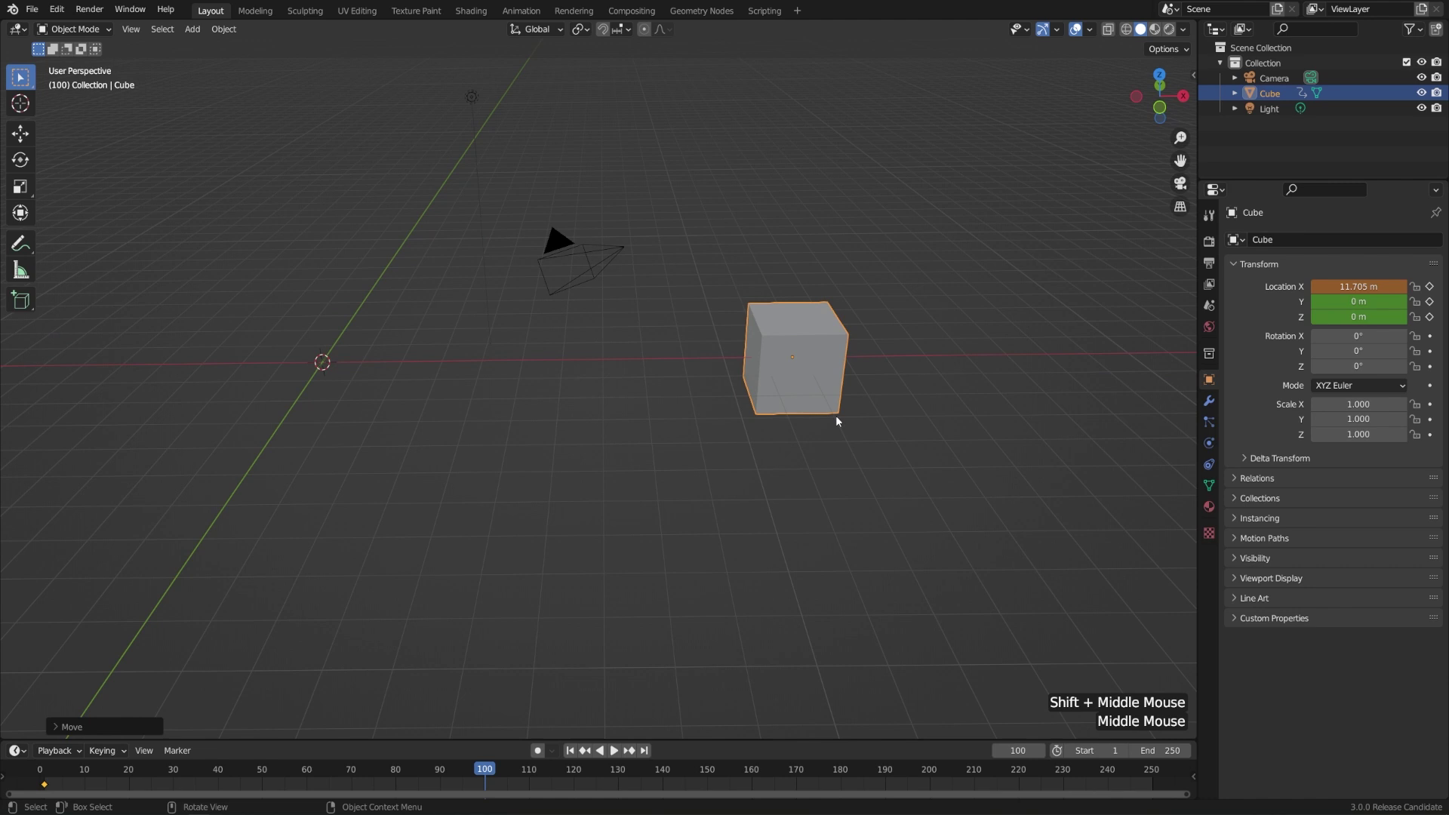
# Insert a Location keyframe for the moved cube at frame 100
pyautogui.click(233, 30)
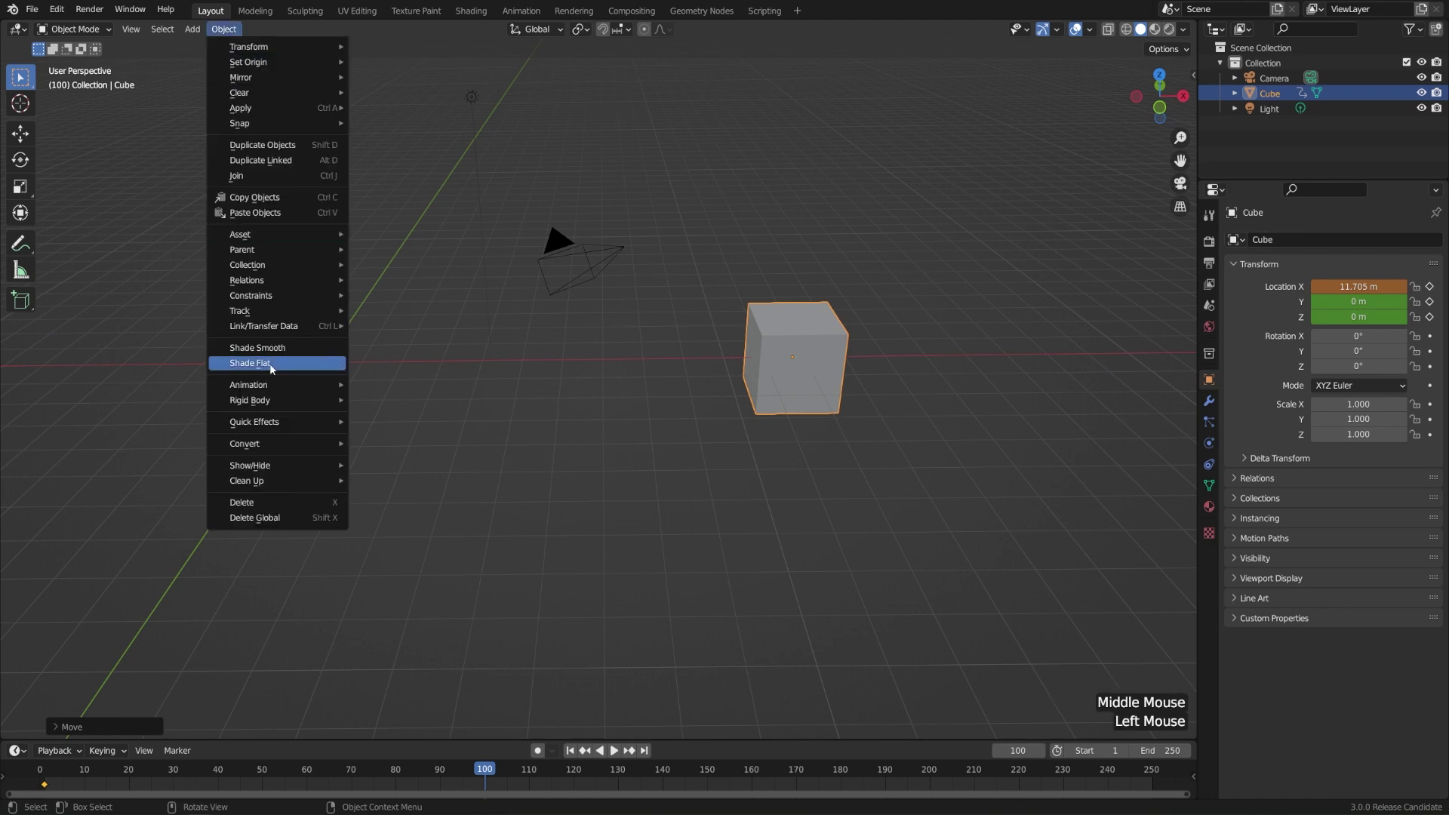
pyautogui.moveTo(272, 384)
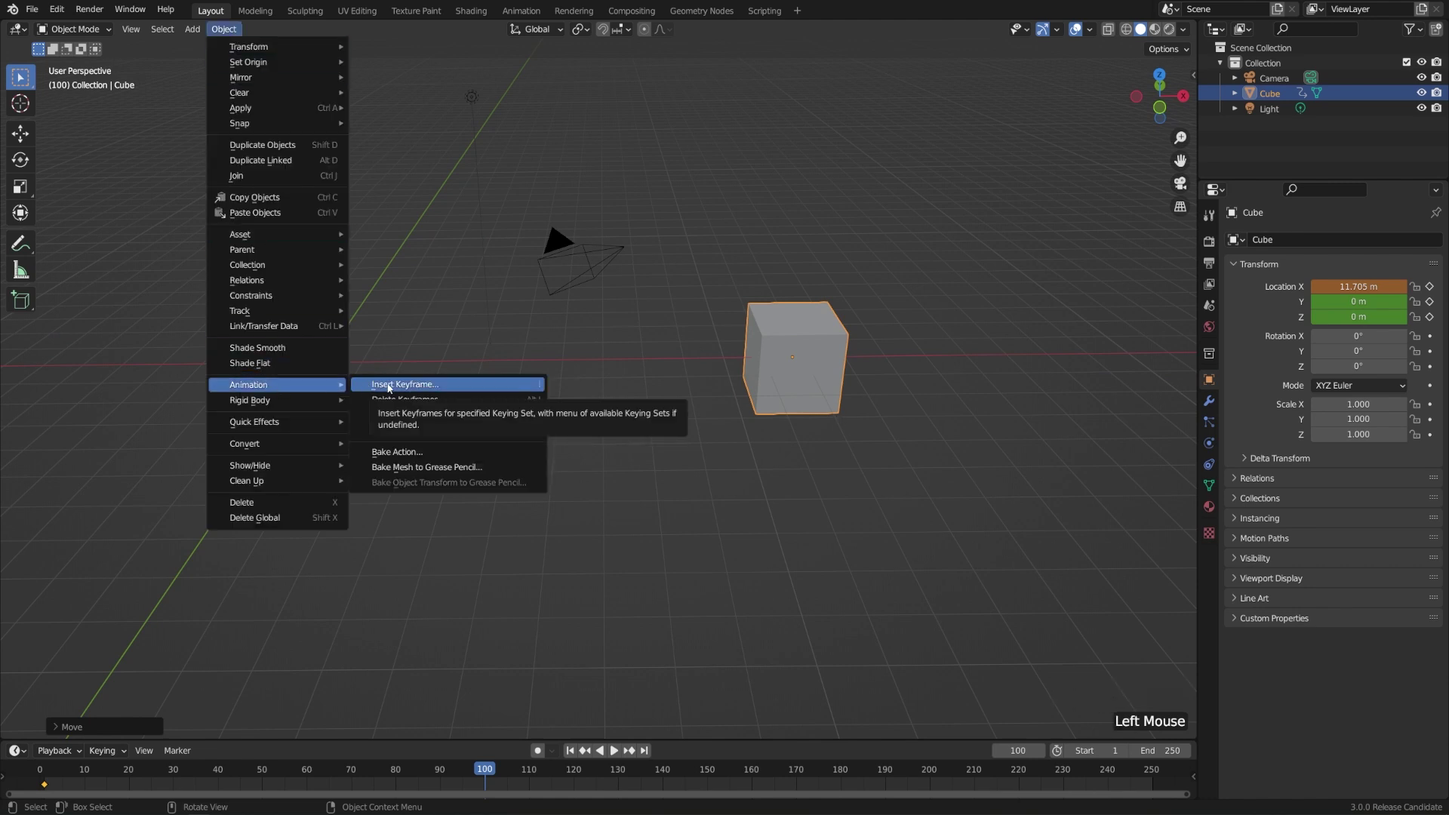
pyautogui.press('i')
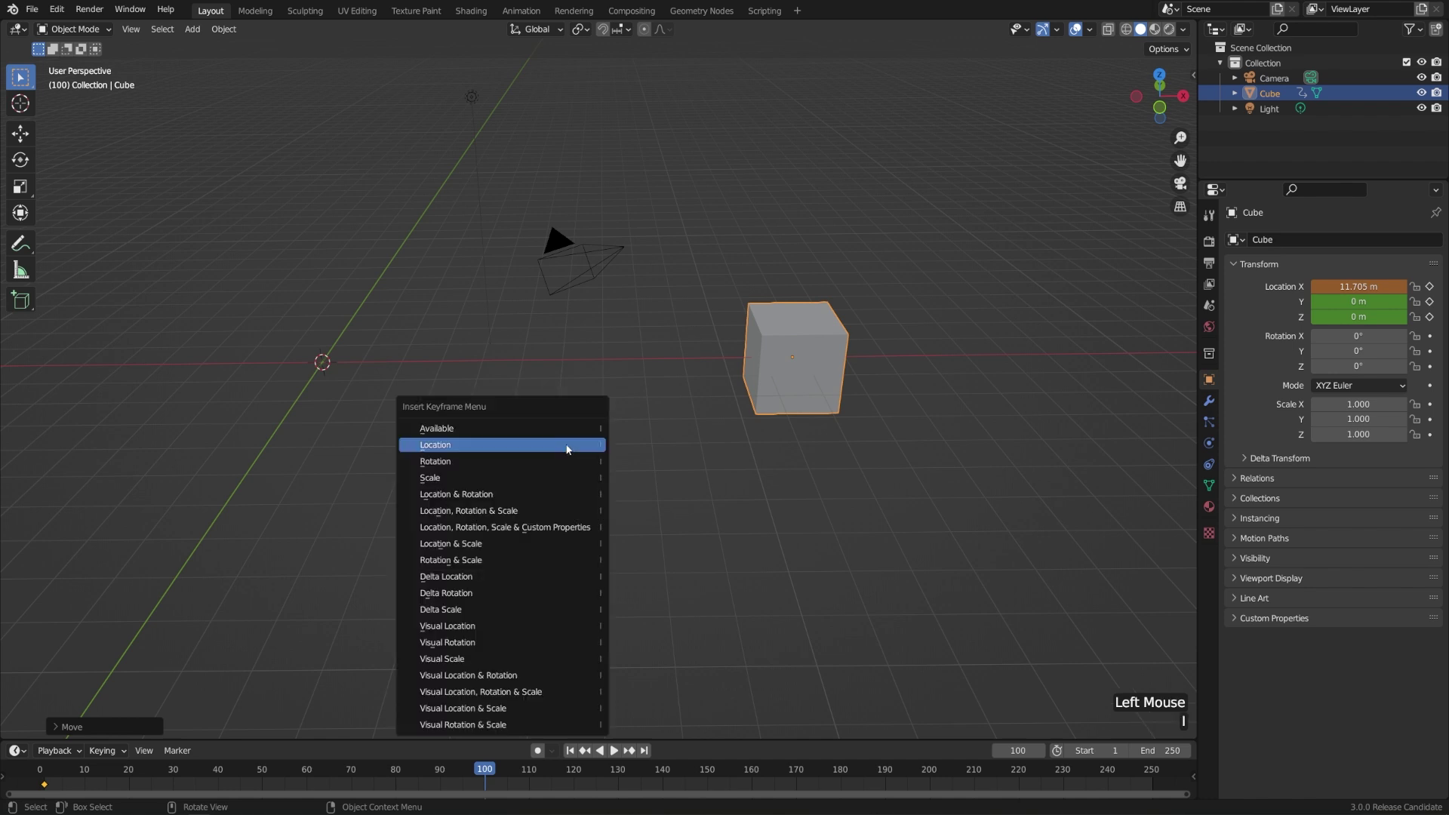
pyautogui.click(568, 448)
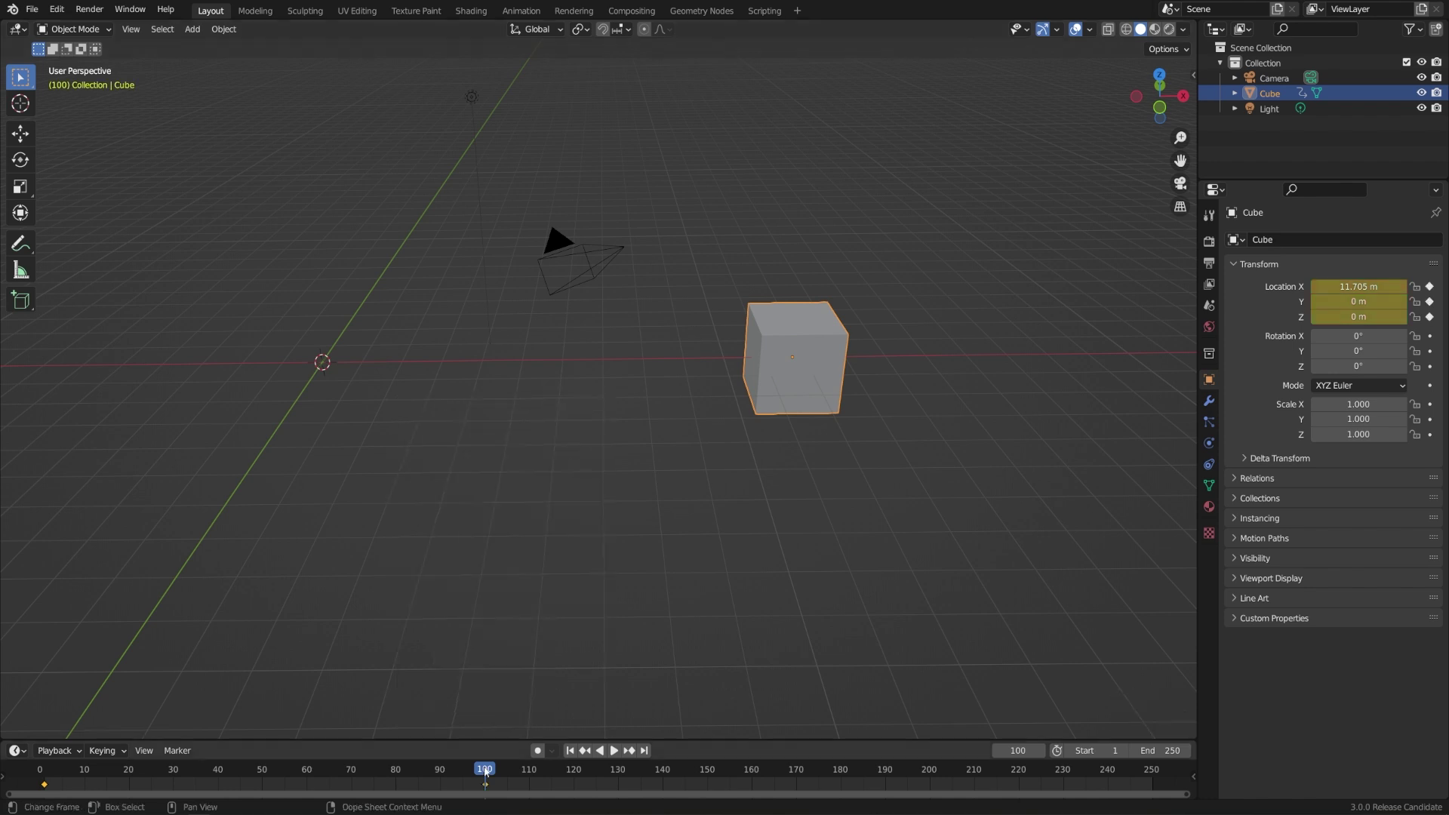
# Play the cube's animation from the first frame until it passes the second keyframe, and stop it
pyautogui.click(570, 751)
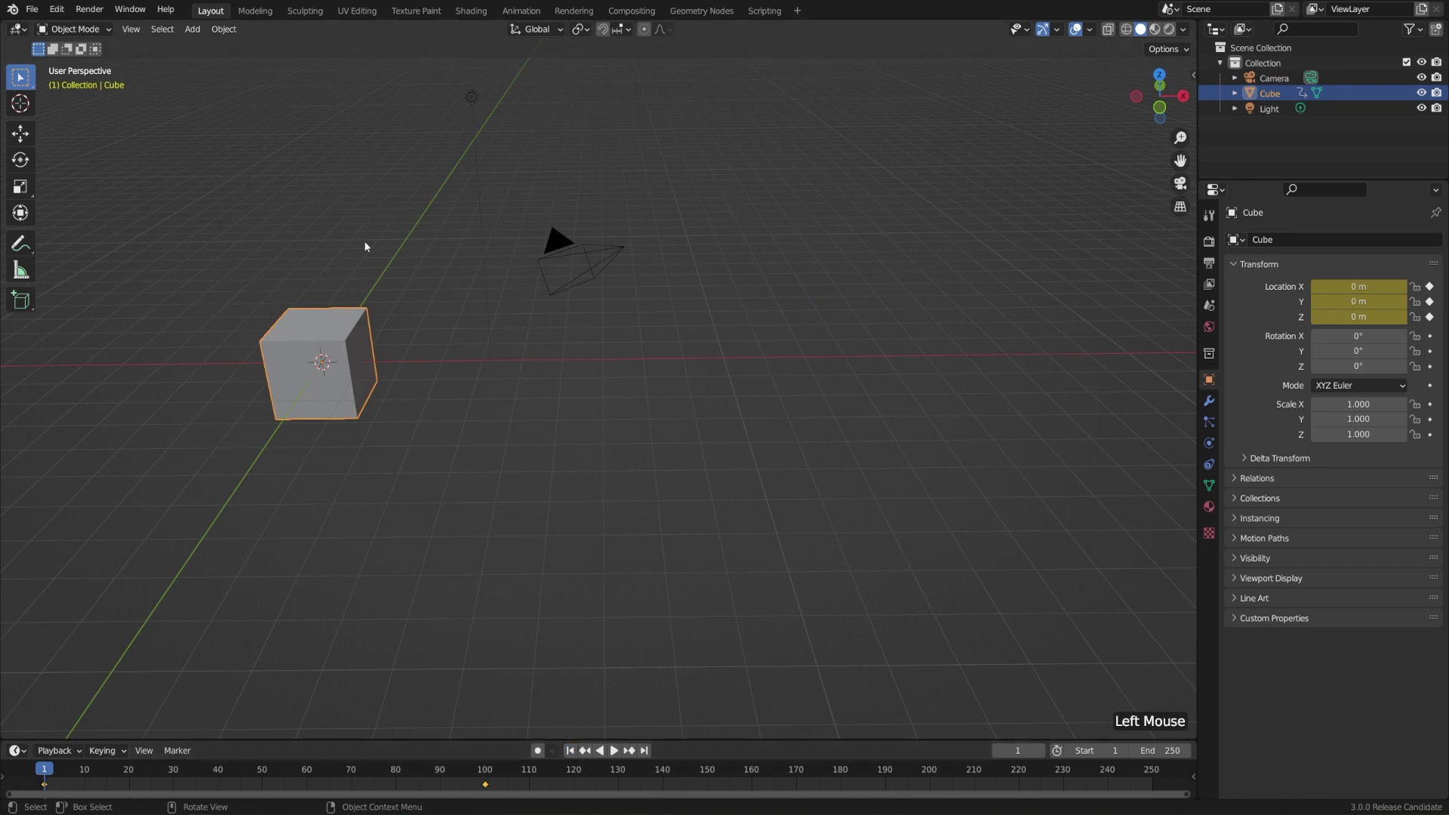
pyautogui.click(614, 751)
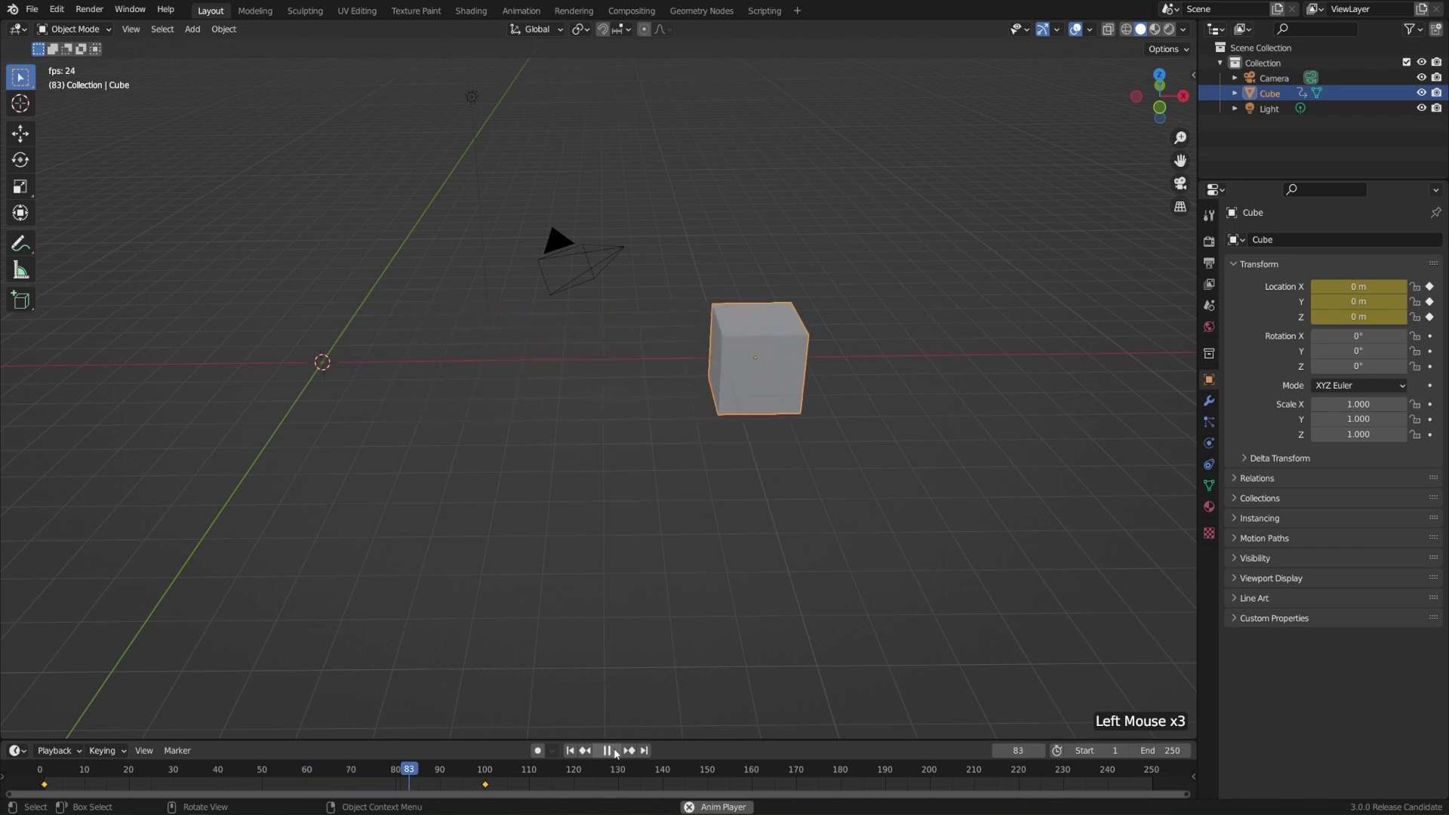
pyautogui.click(615, 751)
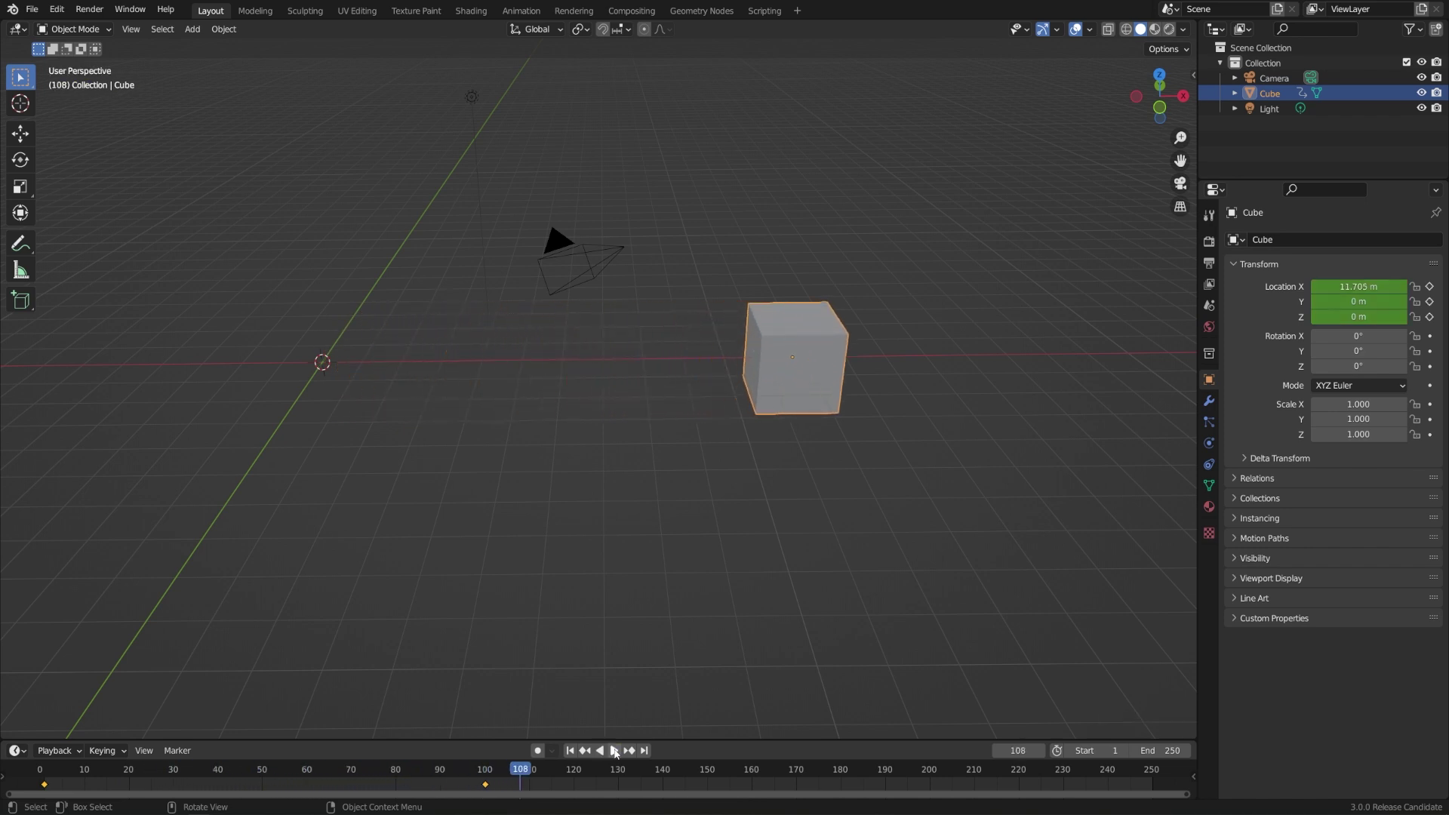
# Switch to the front orthographic view and return the timeline to frame 1
pyautogui.moveTo(750, 463); pyautogui.dragTo(812, 440, button='middle')
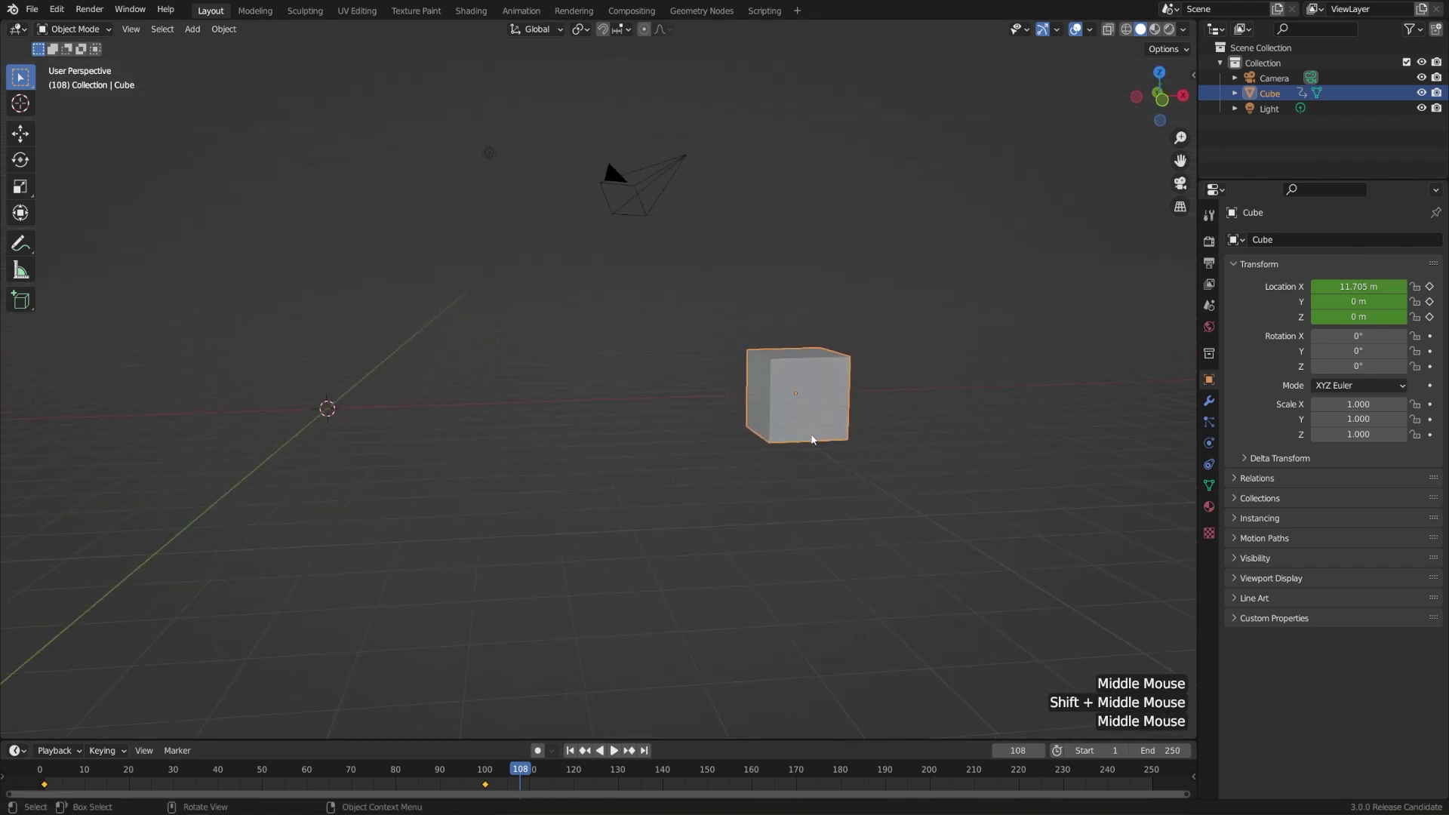
pyautogui.press('KP_1')
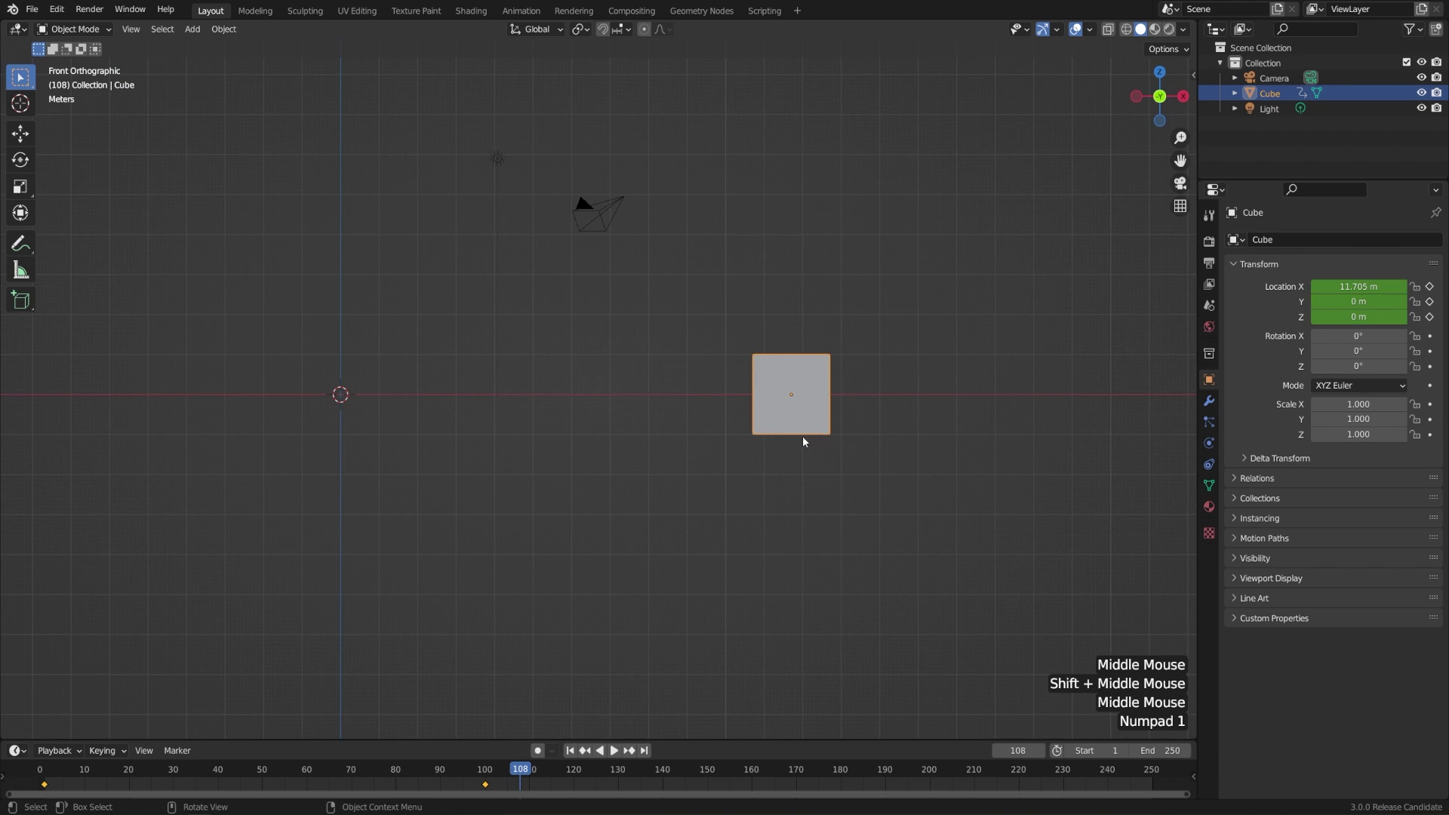
pyautogui.click(570, 750)
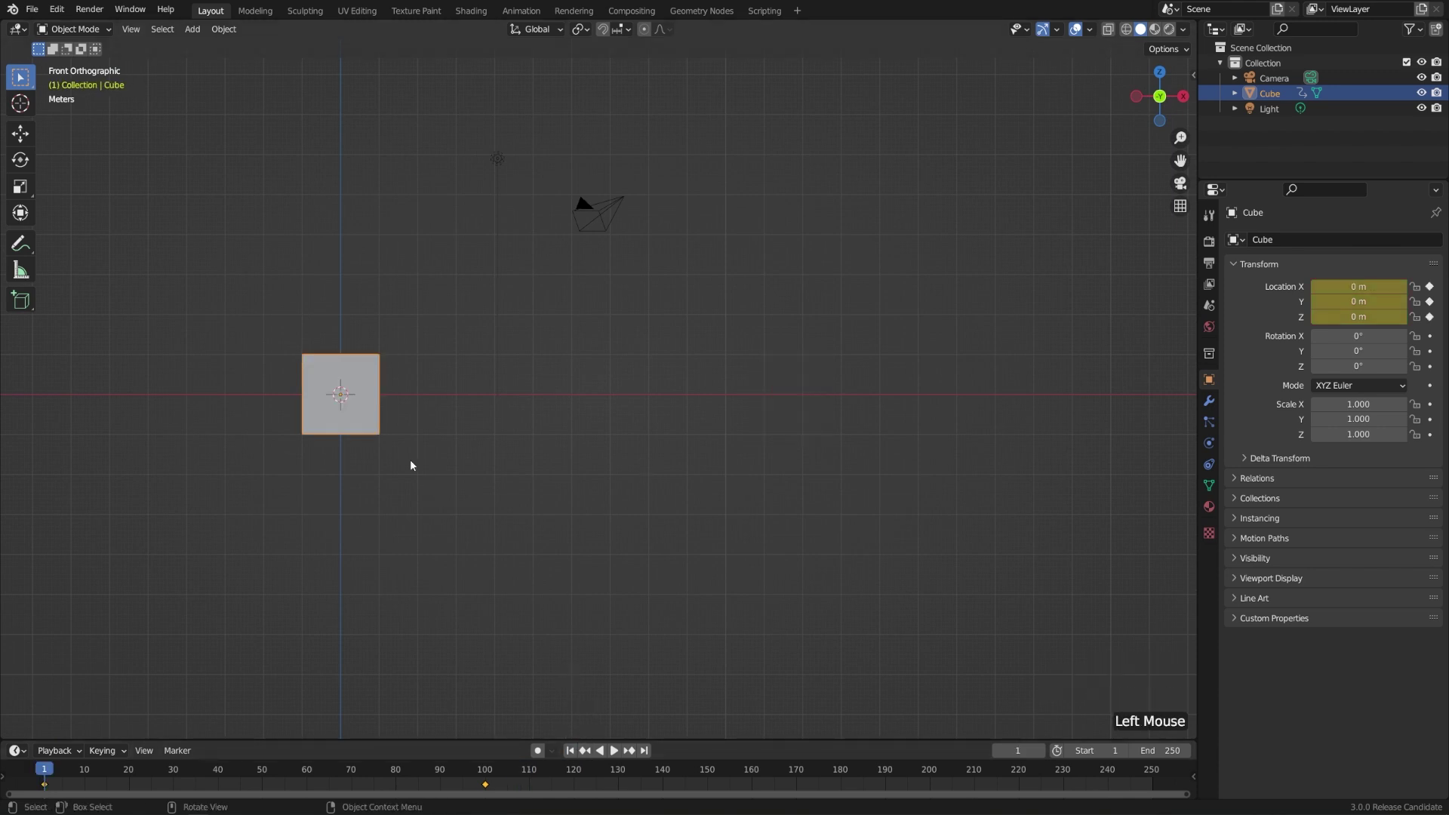
# Try raising the cube about 1 m along Z at frame 1 and scrubbing the timeline without inserting a keyframe
pyautogui.click(393, 446)
pyautogui.keyDown('shift'); pyautogui.moveTo(432, 472); pyautogui.dragTo(477, 484, button='middle'); pyautogui.keyUp('shift')
pyautogui.scroll(3, 559, 541)
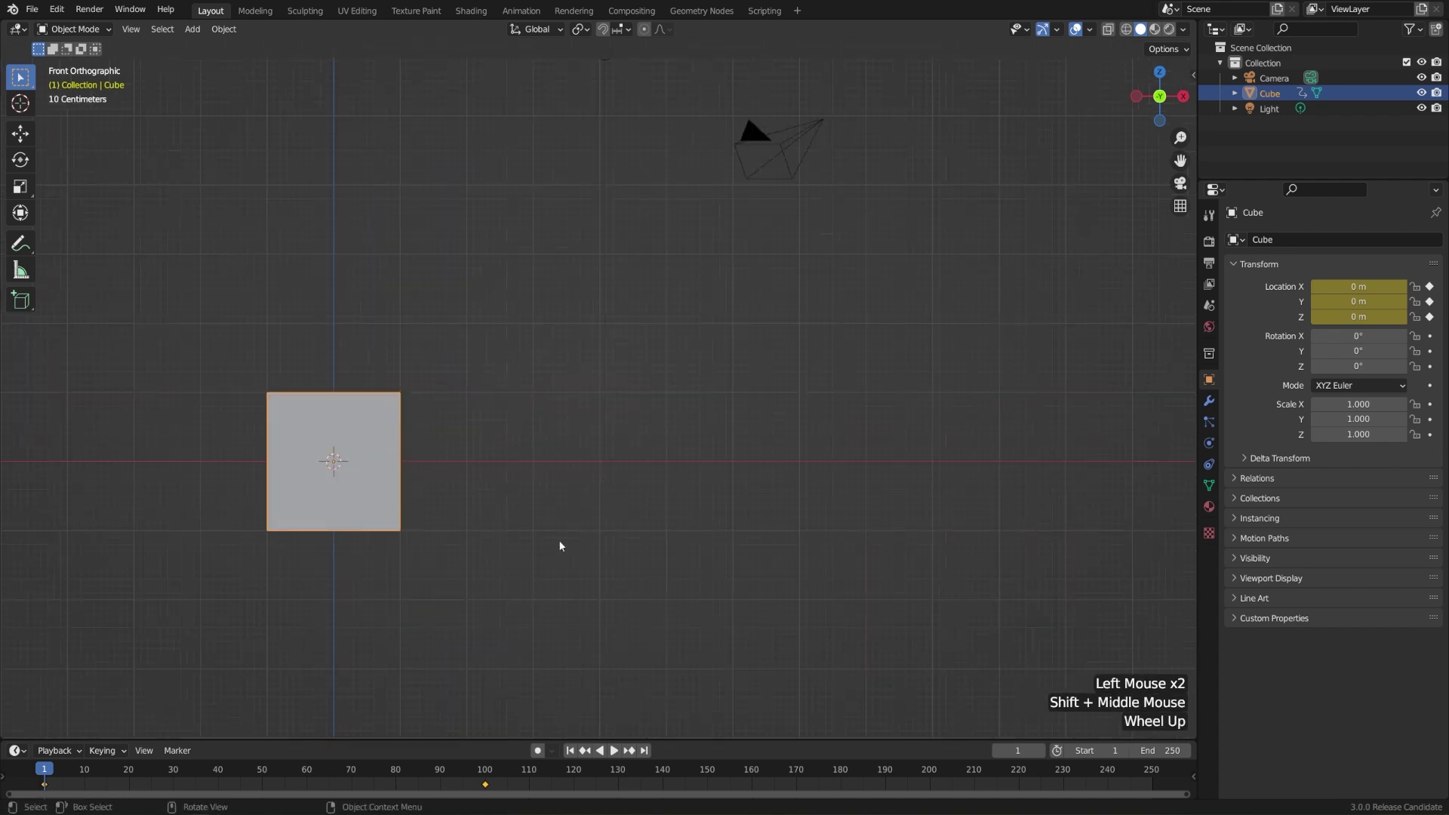
pyautogui.press('g')
pyautogui.press('z')
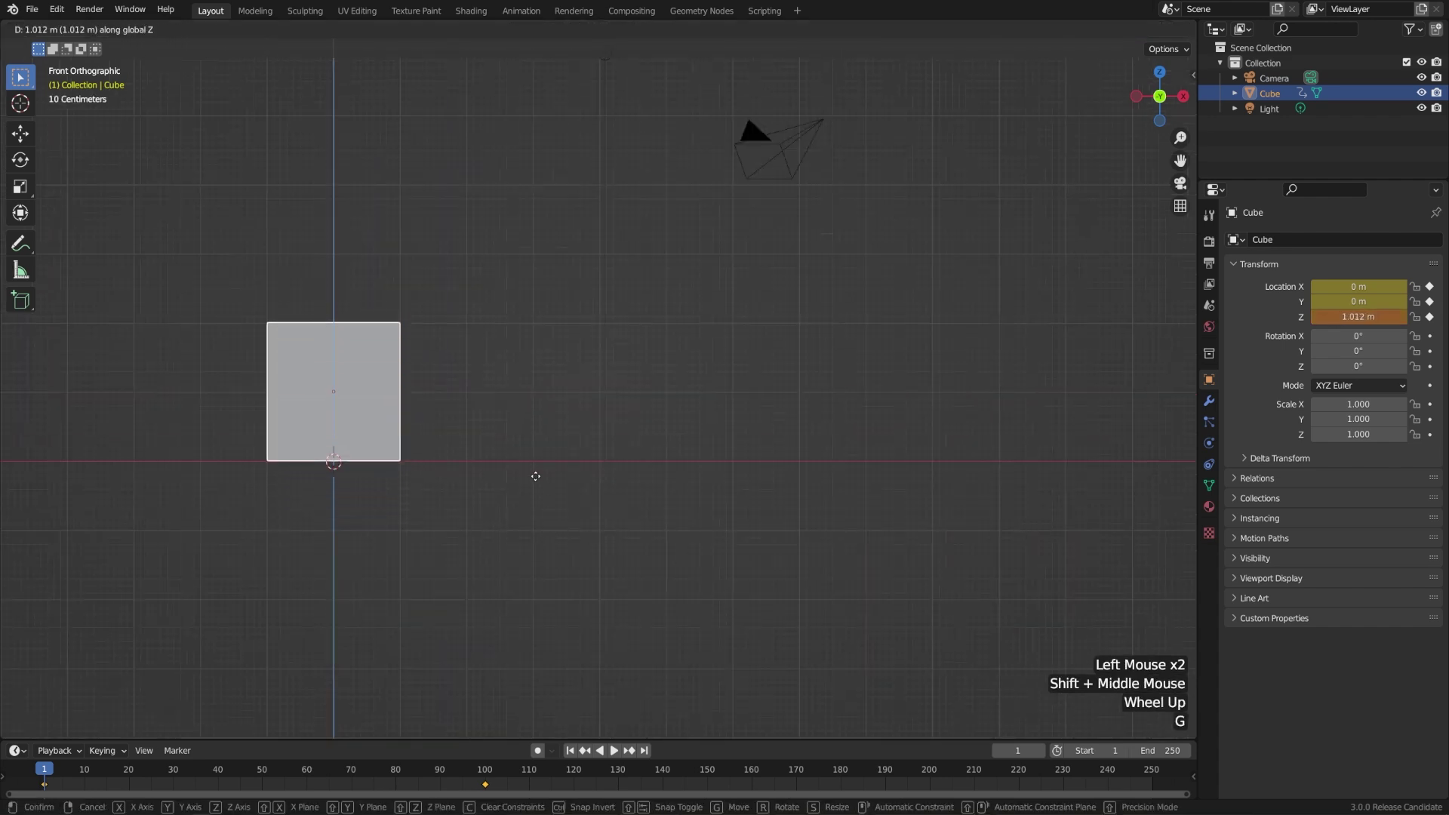
pyautogui.click(535, 476)
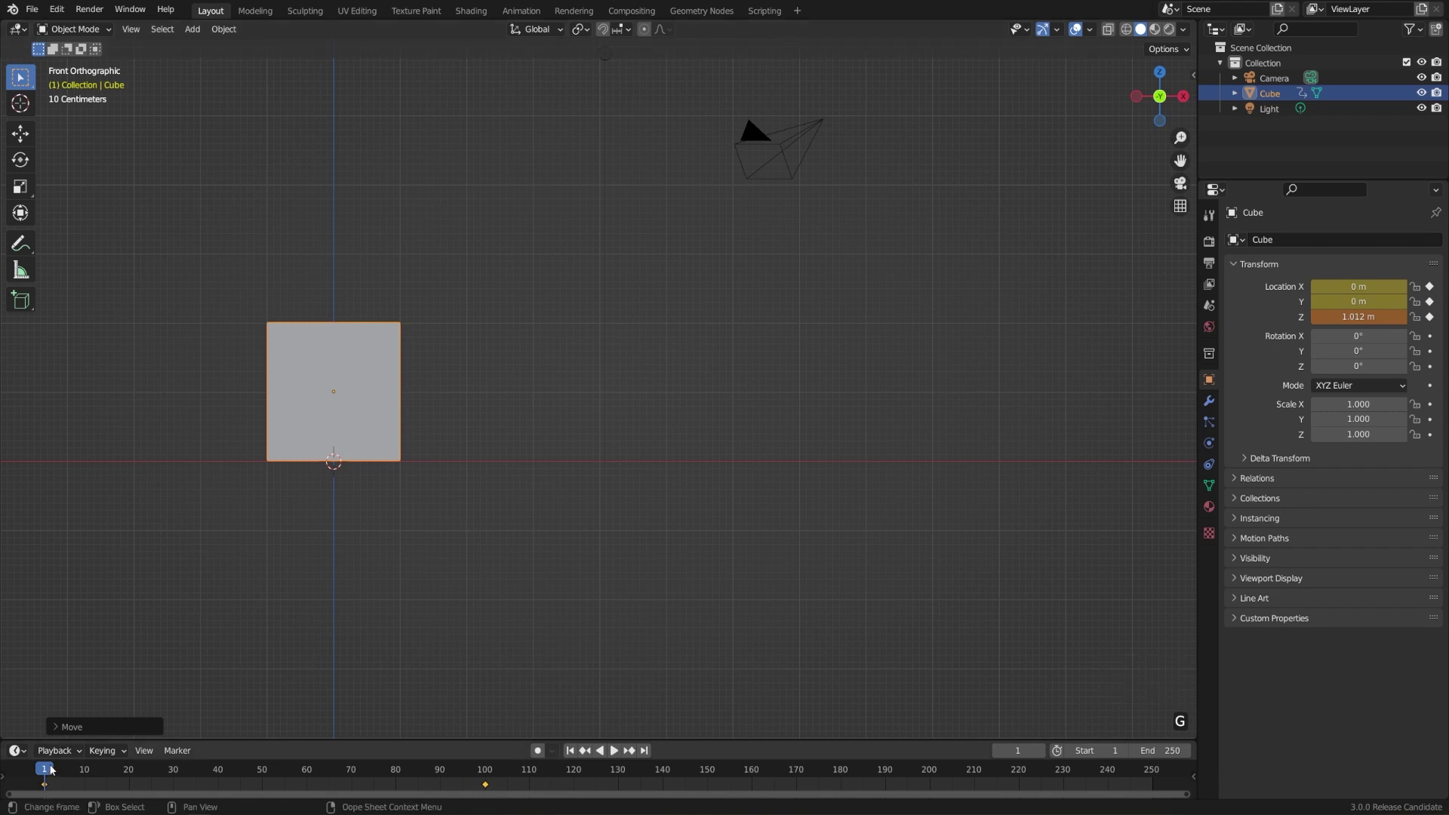
pyautogui.moveTo(47, 770)
pyautogui.mouseDown()
pyautogui.moveTo(80, 768)
pyautogui.moveTo(44, 769)
pyautogui.mouseUp()
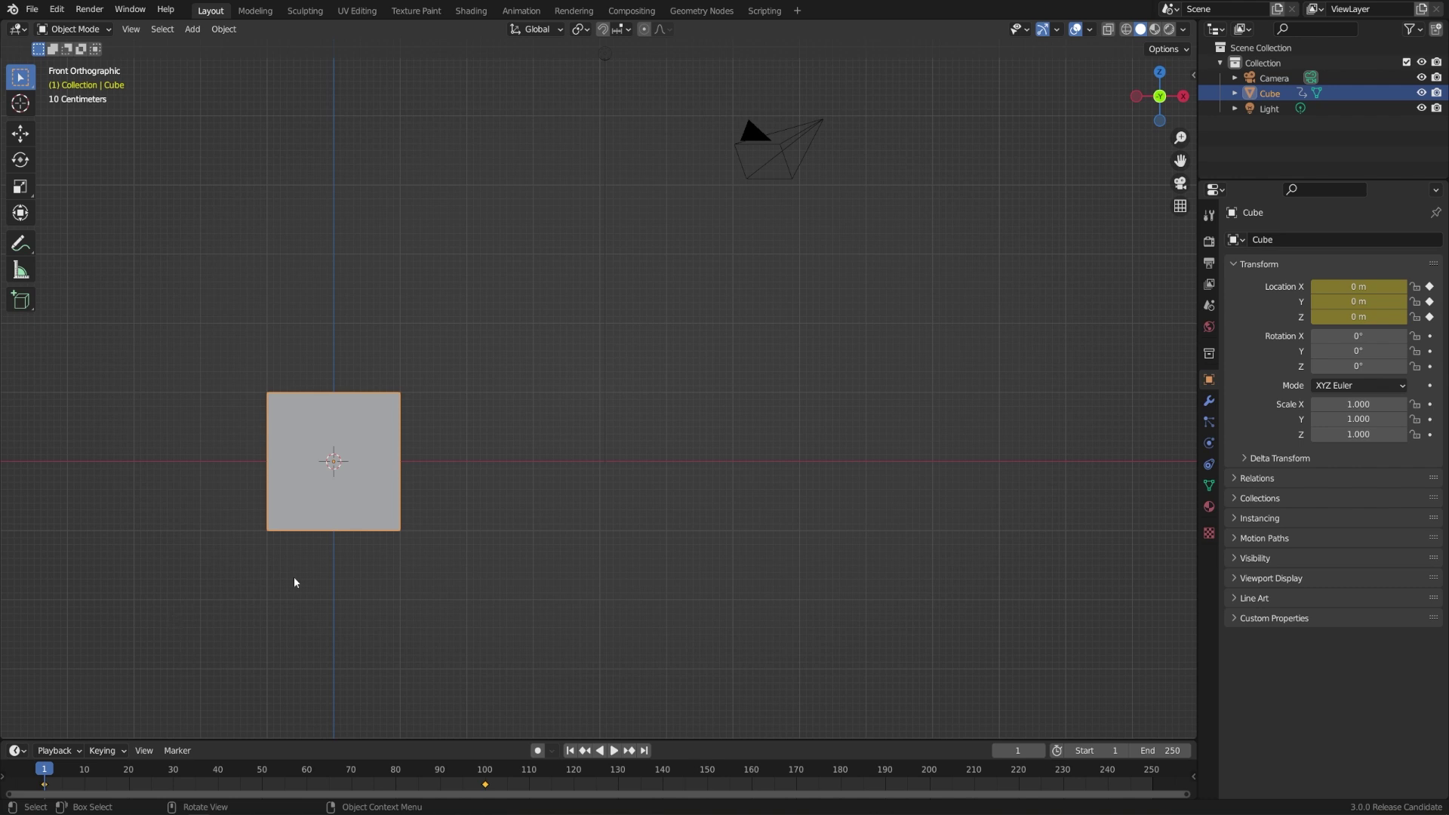
# Raise the cube about 1 m along Z at frame 1 and insert a new Location keyframe
pyautogui.click(388, 509)
pyautogui.press('g')
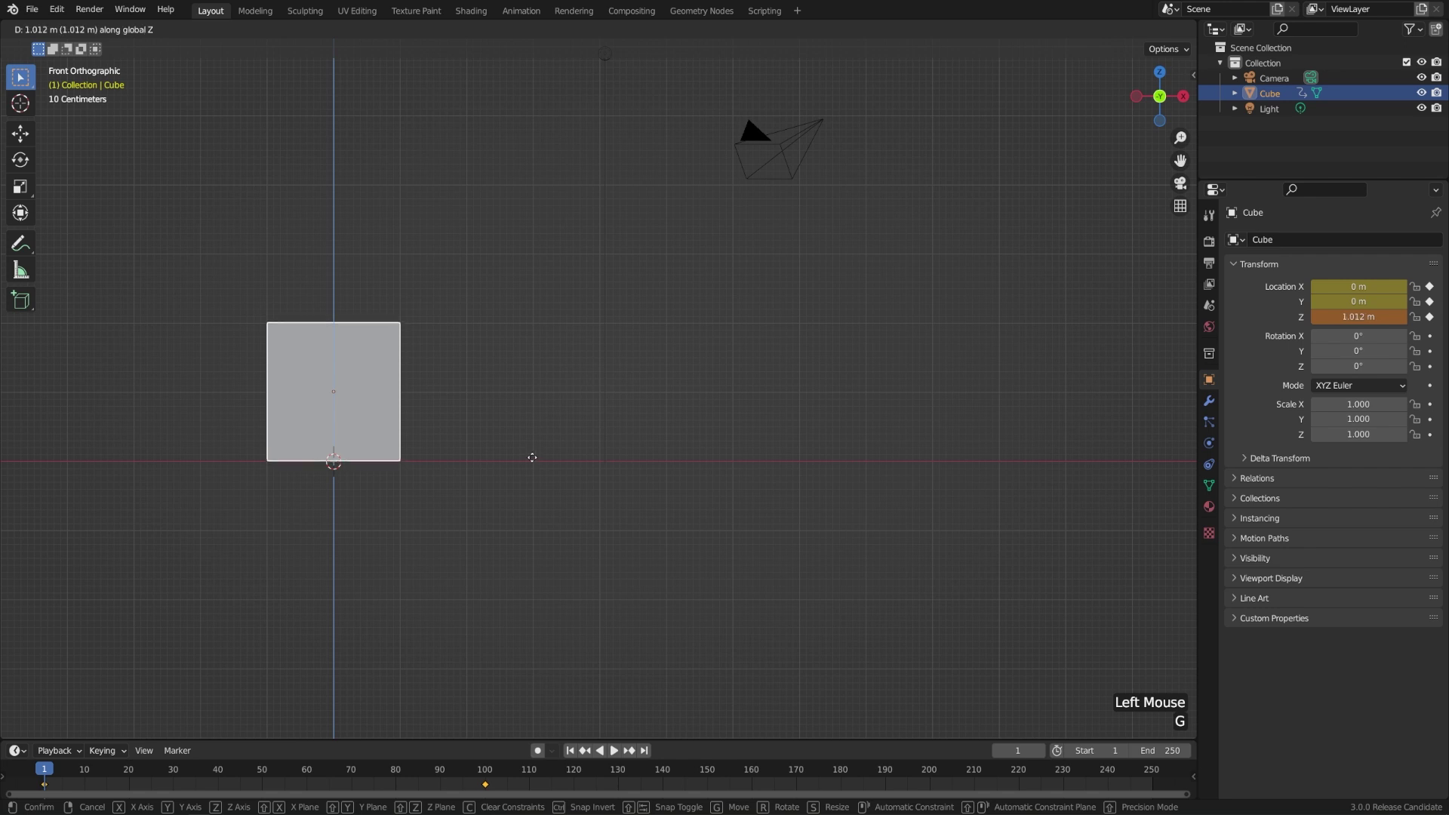
pyautogui.click(530, 462)
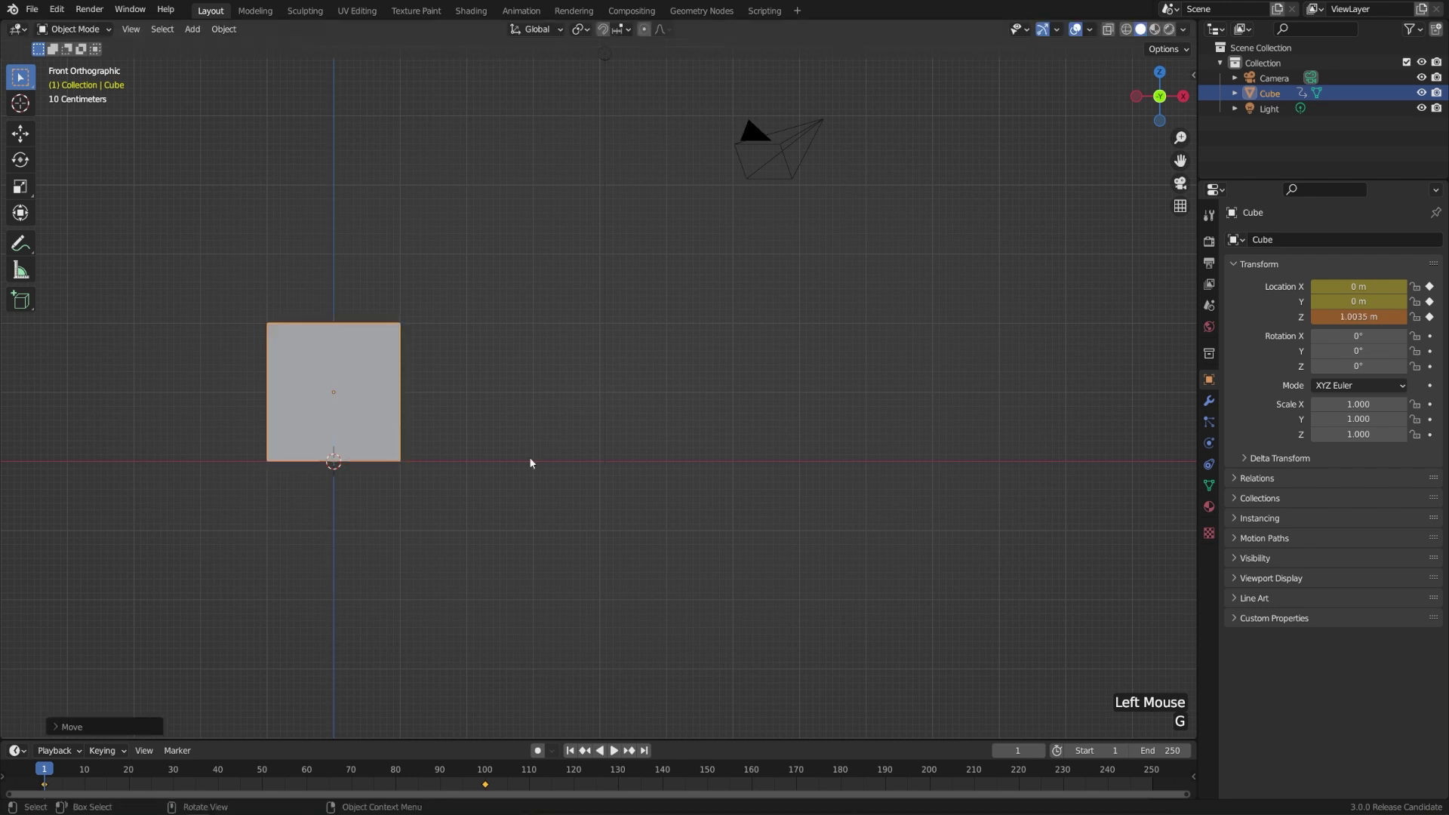
pyautogui.press('i')
pyautogui.click(530, 460)
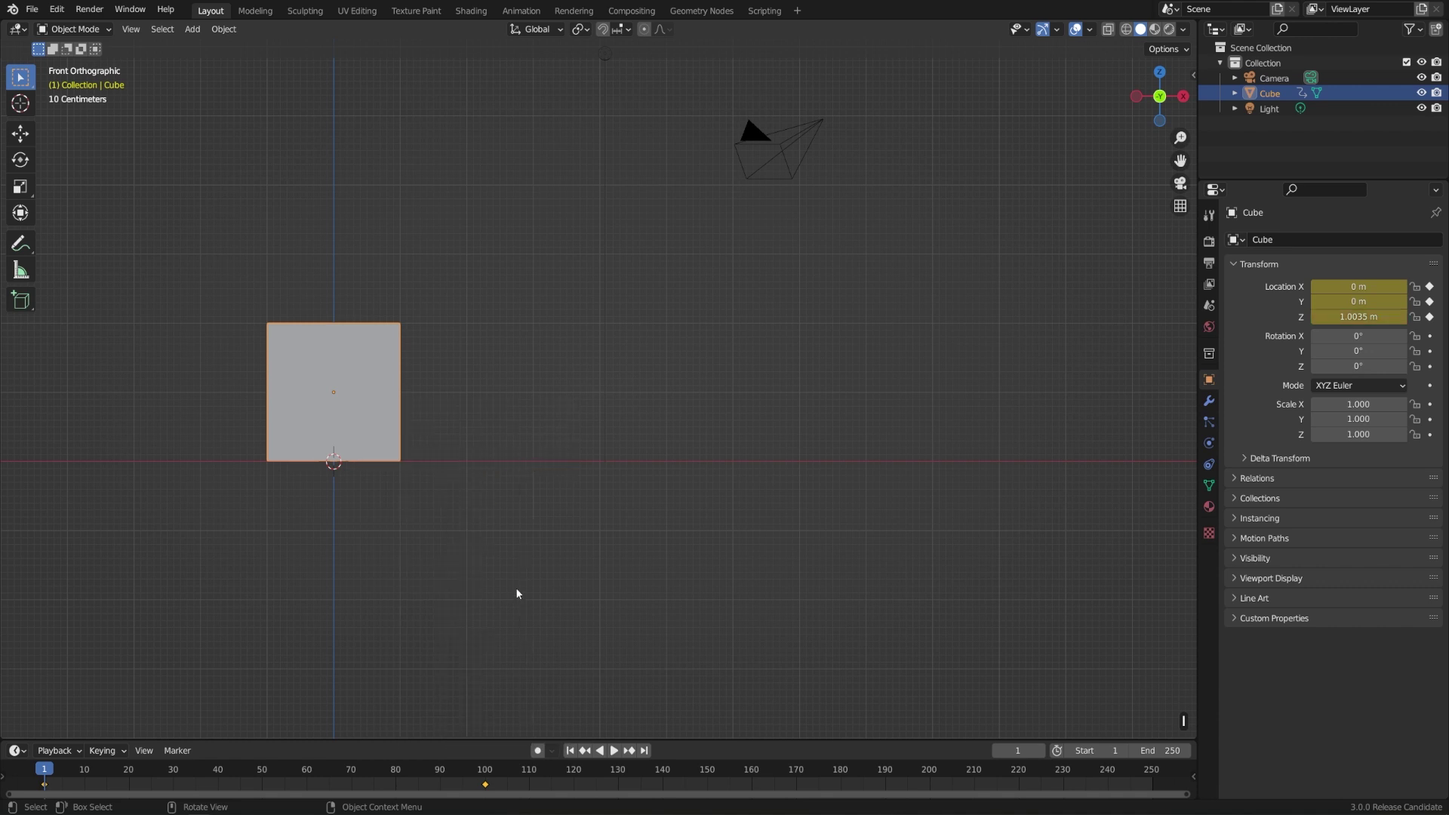
# Raise the cube about 1 m along Z at the frame 100 keyframe and replace its Location keyframes
pyautogui.moveTo(356, 768); pyautogui.dragTo(301, 773)
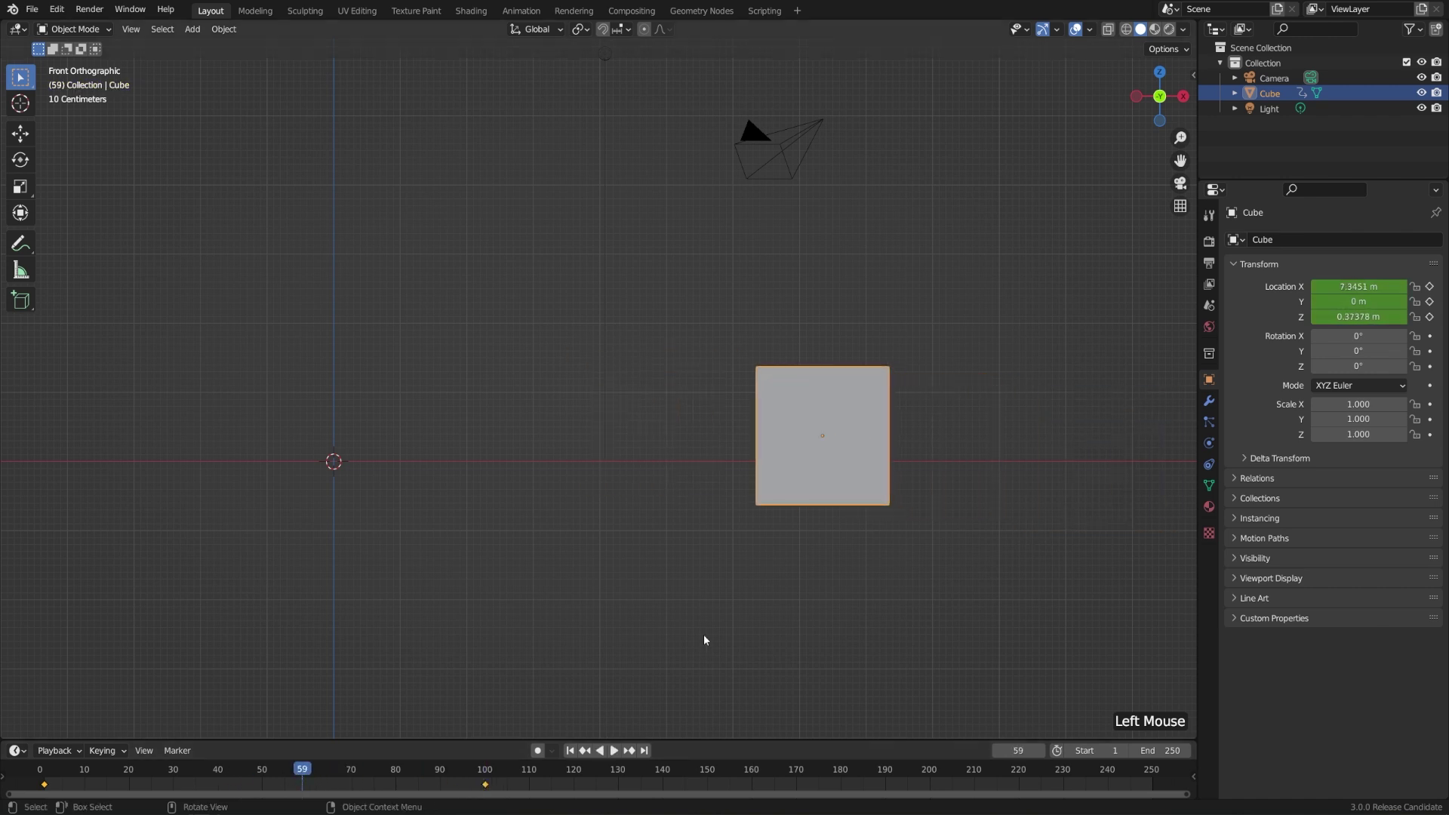
pyautogui.click(630, 751)
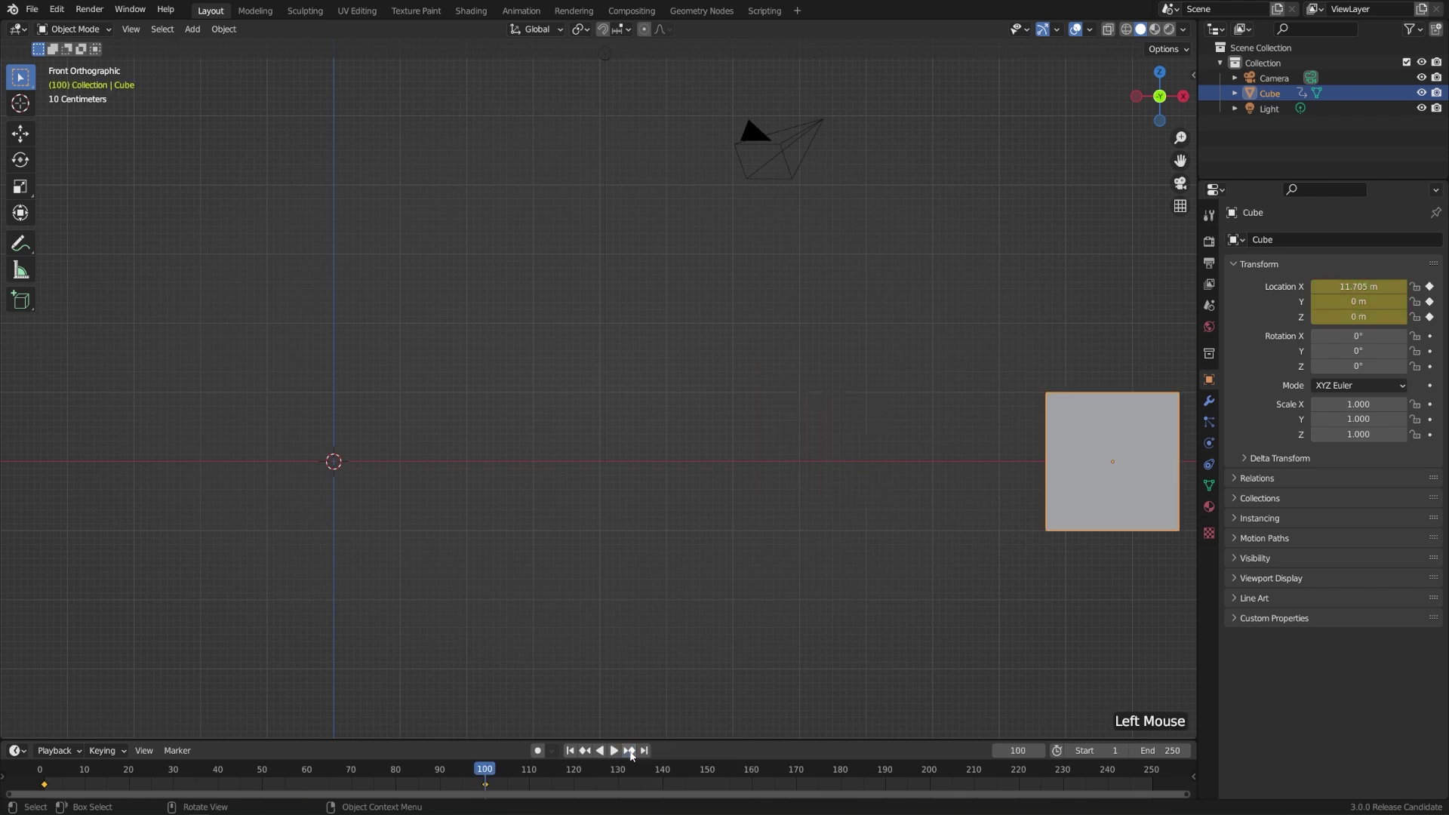
pyautogui.keyDown('shift'); pyautogui.moveTo(898, 487); pyautogui.dragTo(620, 498, button='middle'); pyautogui.keyUp('shift')
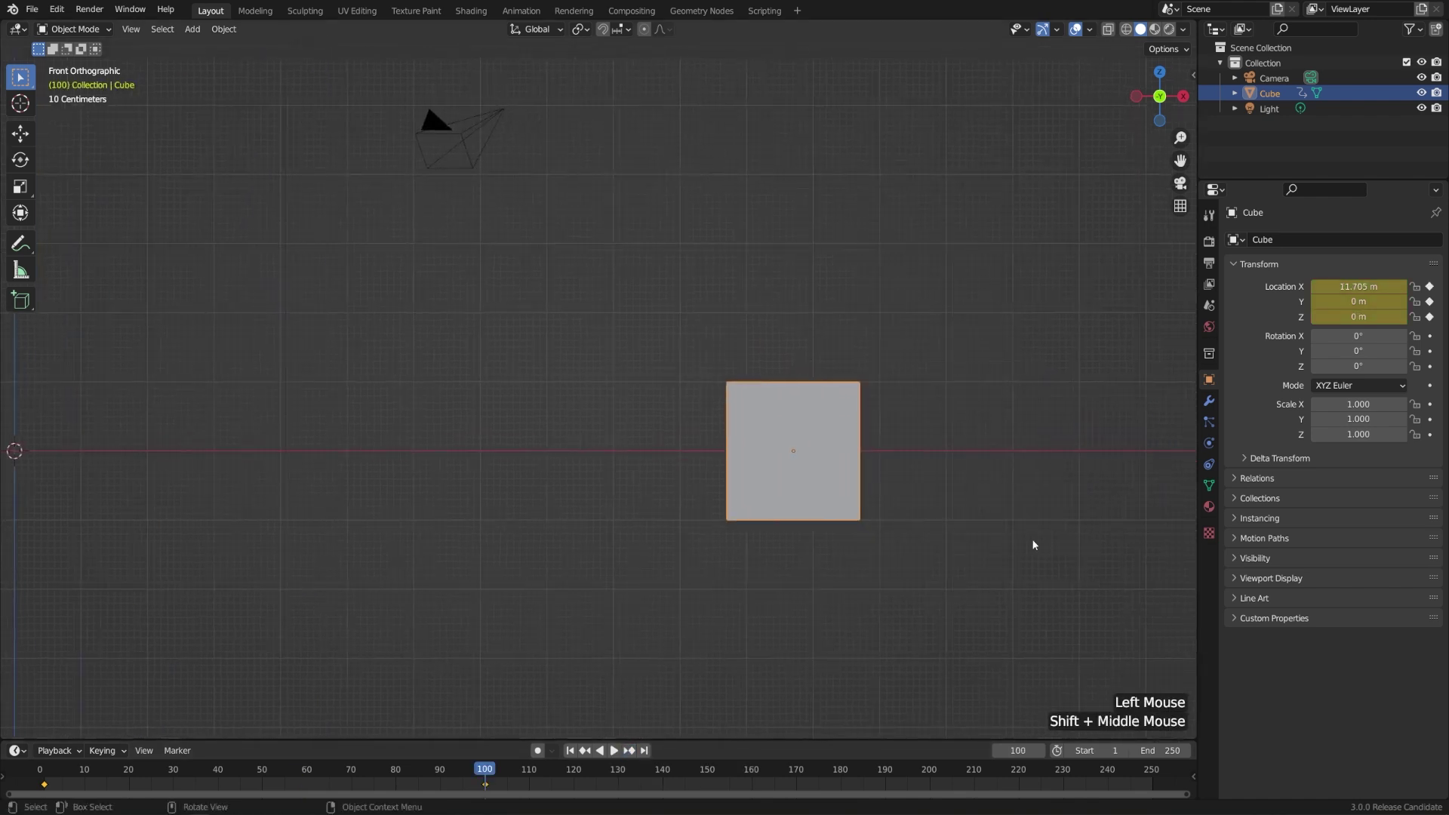
pyautogui.press('g')
pyautogui.press('z')
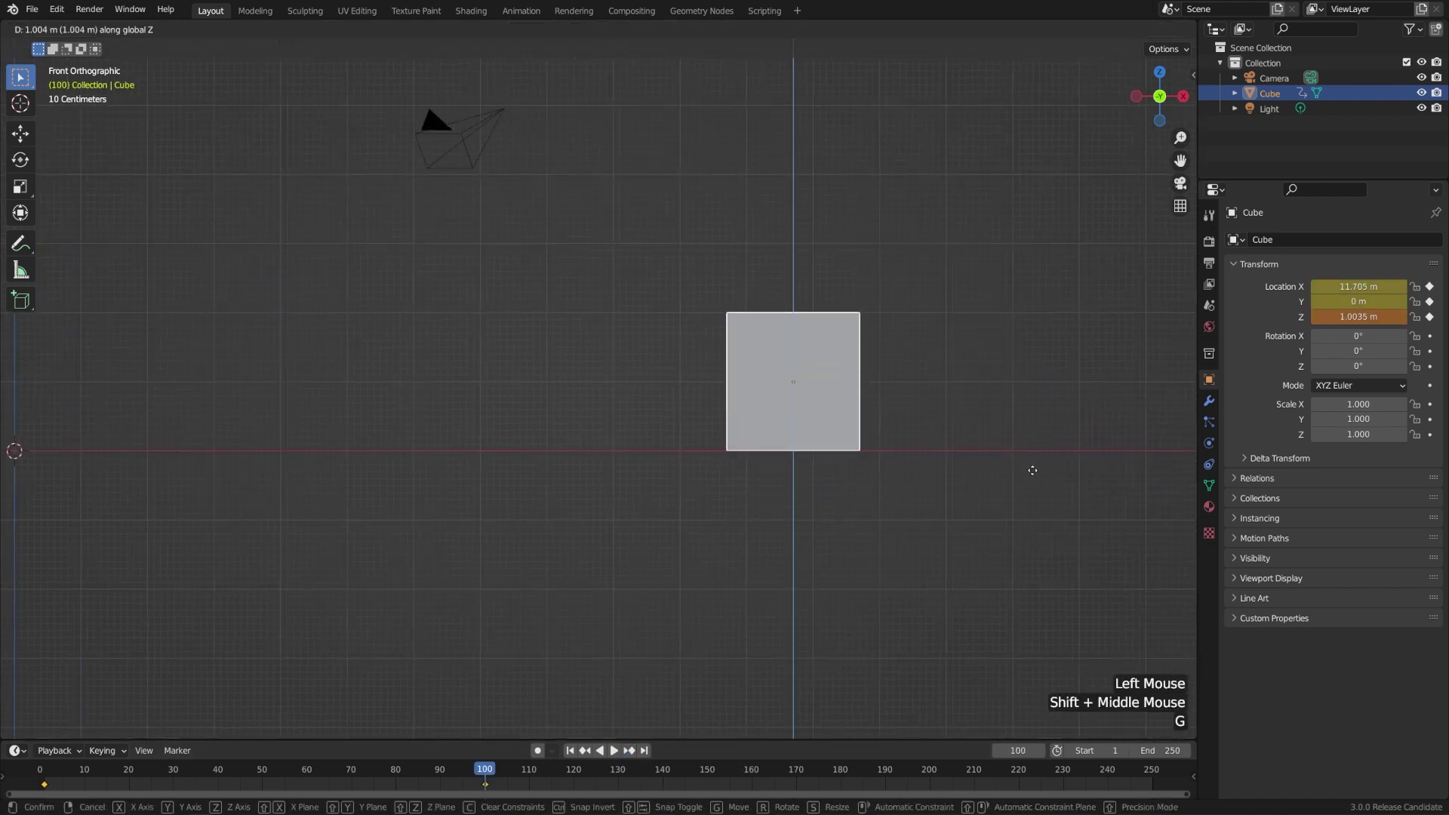
pyautogui.click(1030, 471)
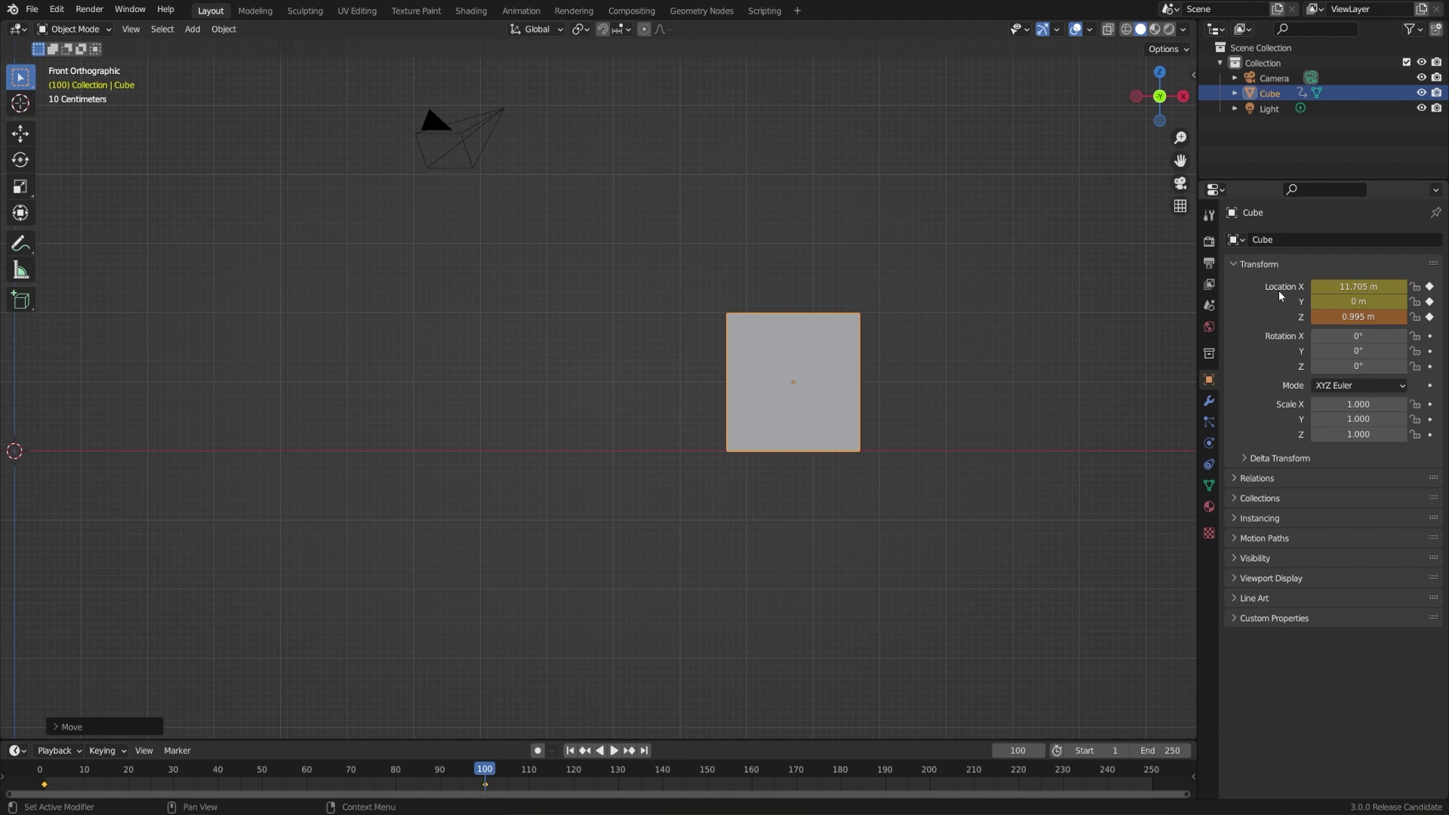
pyautogui.rightClick(1356, 317)
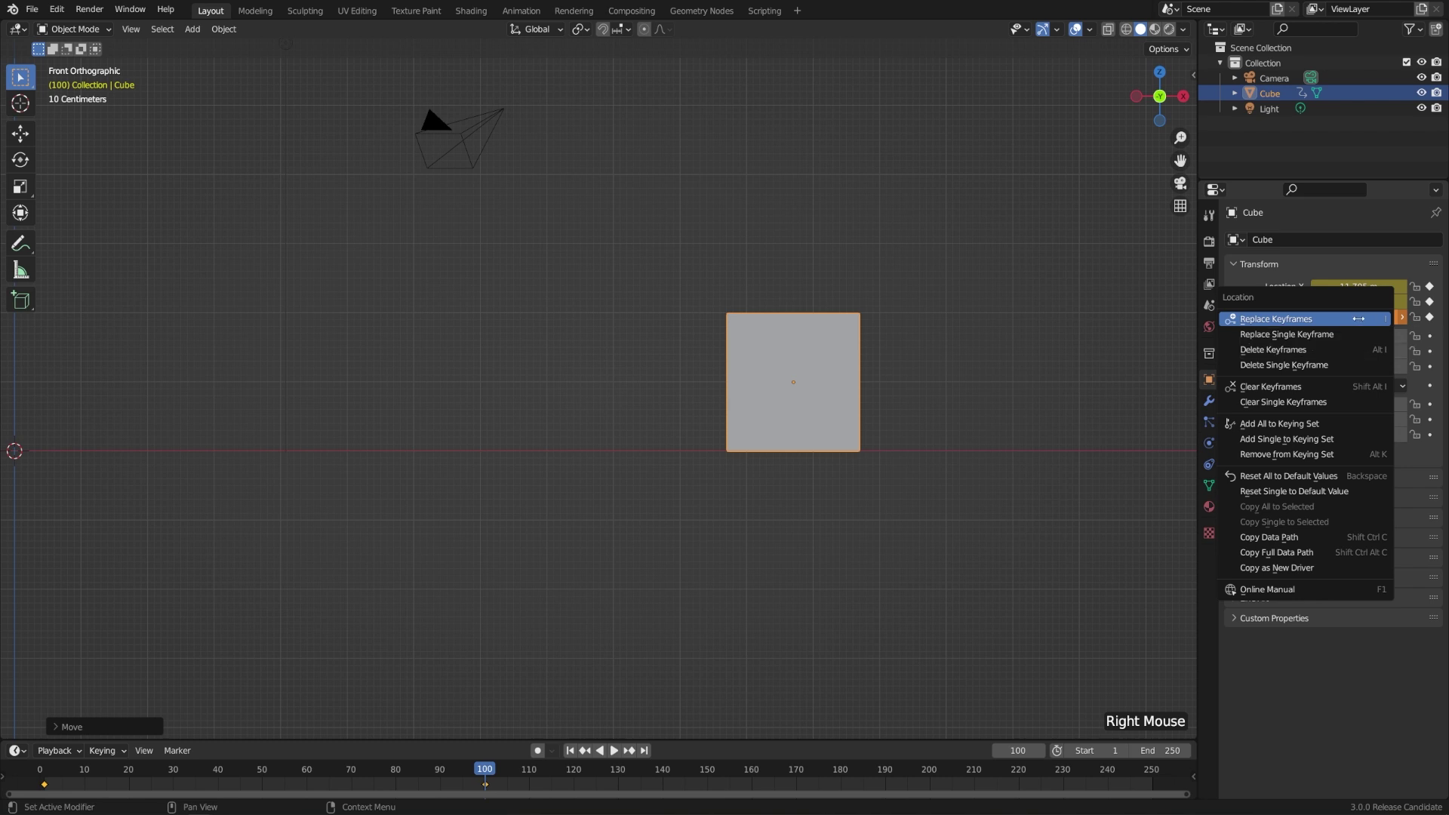
pyautogui.click(1358, 318)
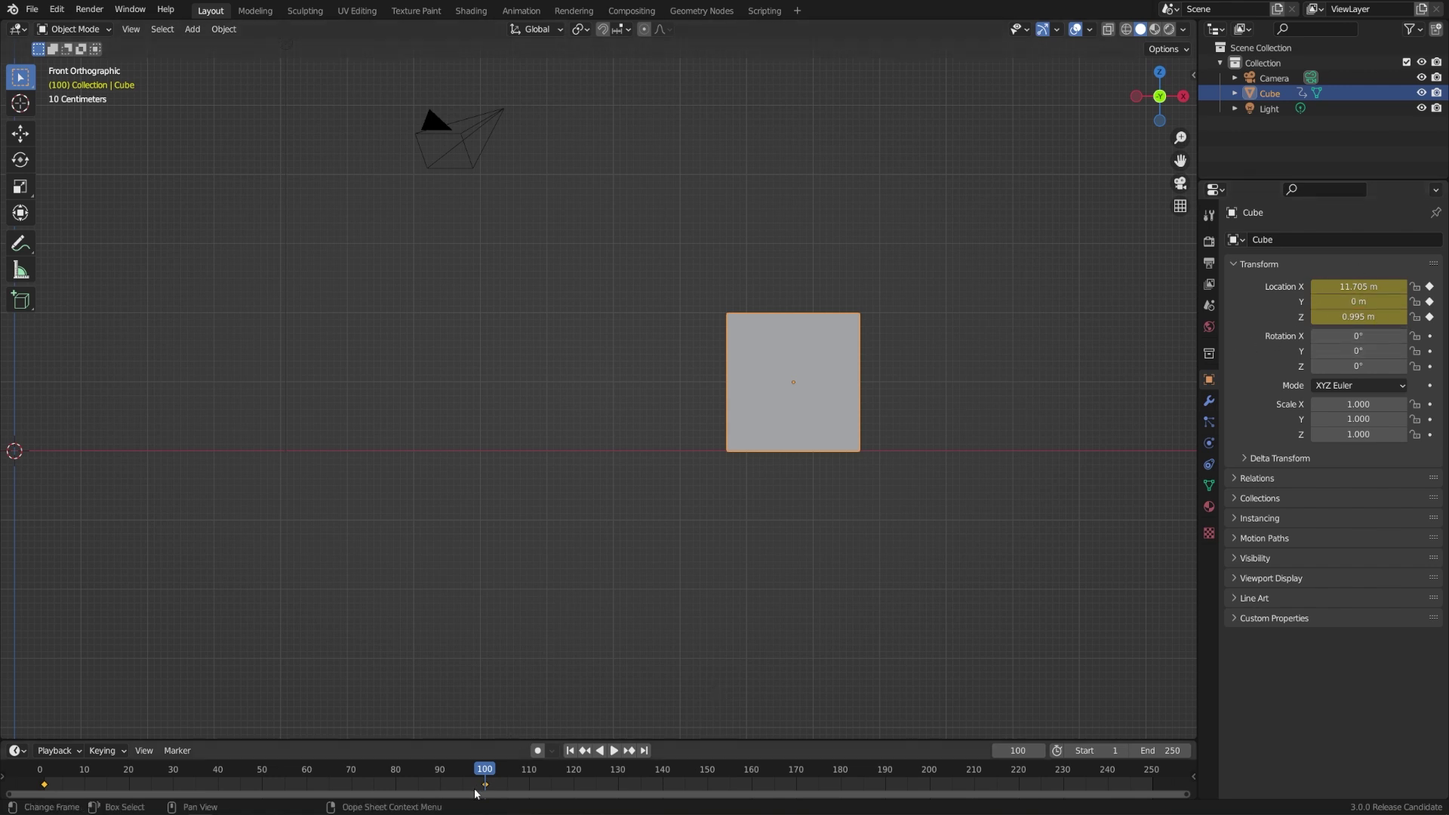
# Return to frame 1 and insert a keyframe on the cube's Z rotation only
pyautogui.moveTo(485, 775); pyautogui.dragTo(364, 775)
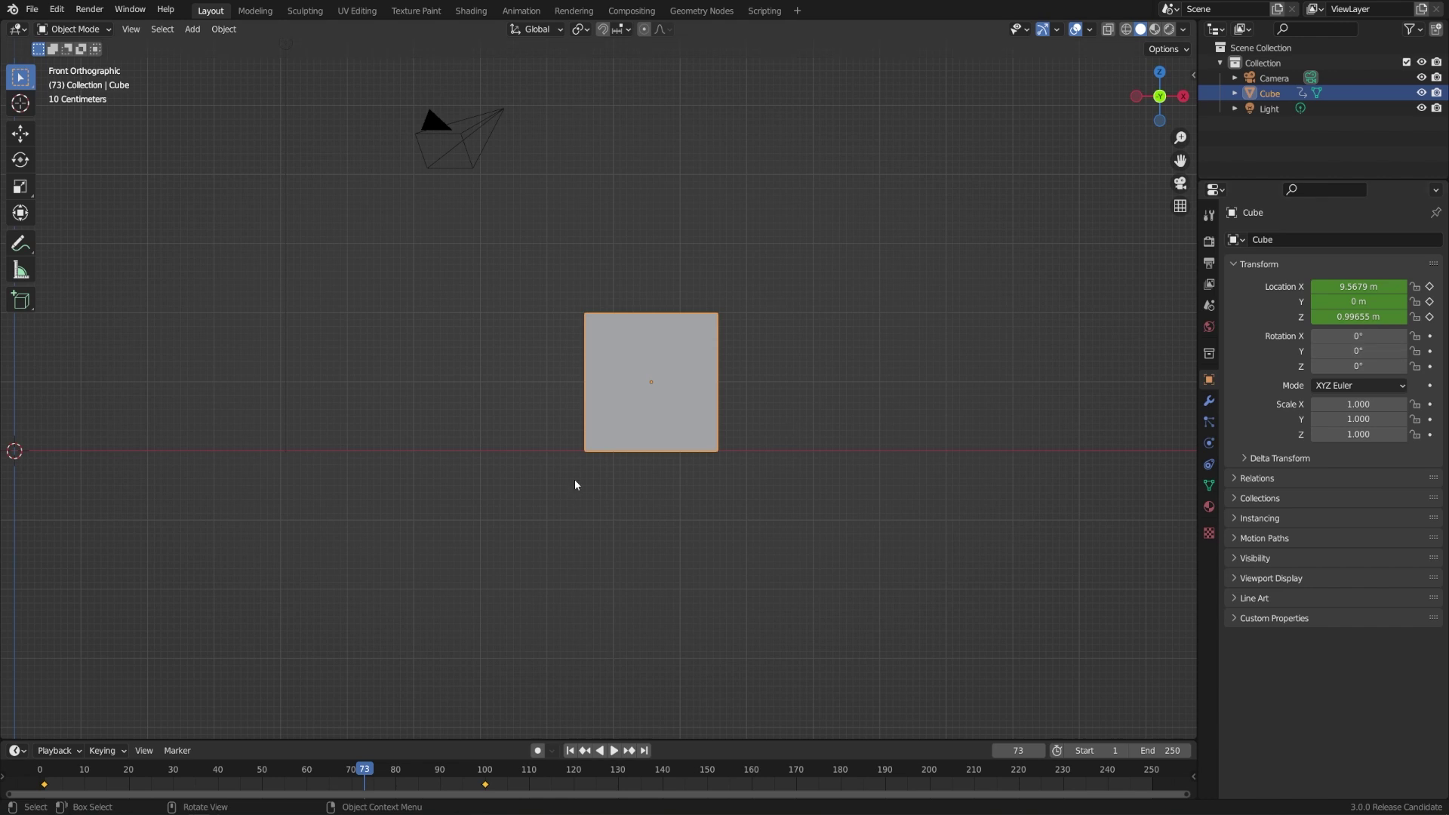
pyautogui.keyDown('shift'); pyautogui.moveTo(575, 483); pyautogui.dragTo(724, 528, button='middle'); pyautogui.keyUp('shift')
pyautogui.click(569, 750)
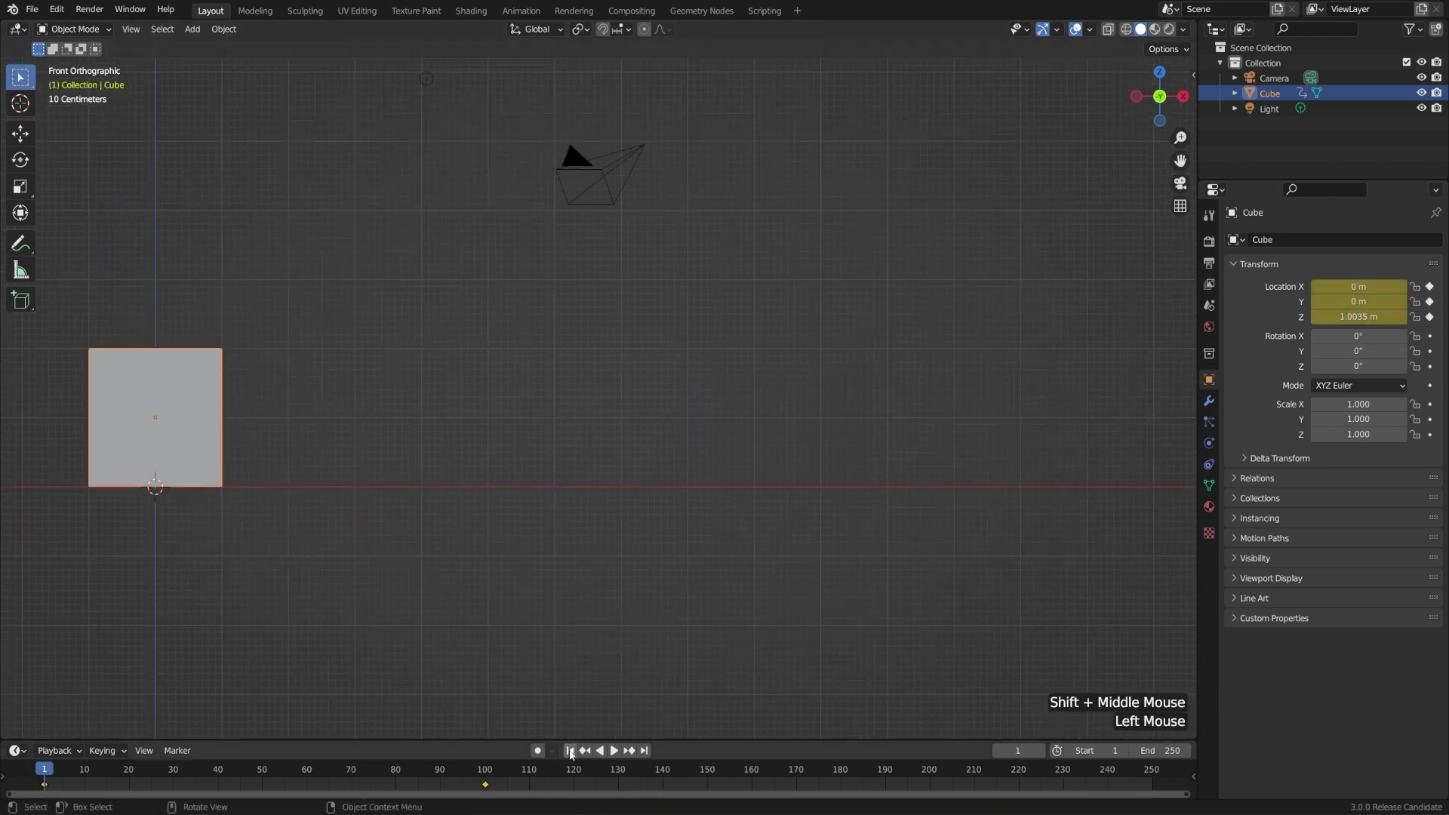
pyautogui.keyDown('shift'); pyautogui.moveTo(518, 495); pyautogui.dragTo(783, 501, button='middle'); pyautogui.keyUp('shift')
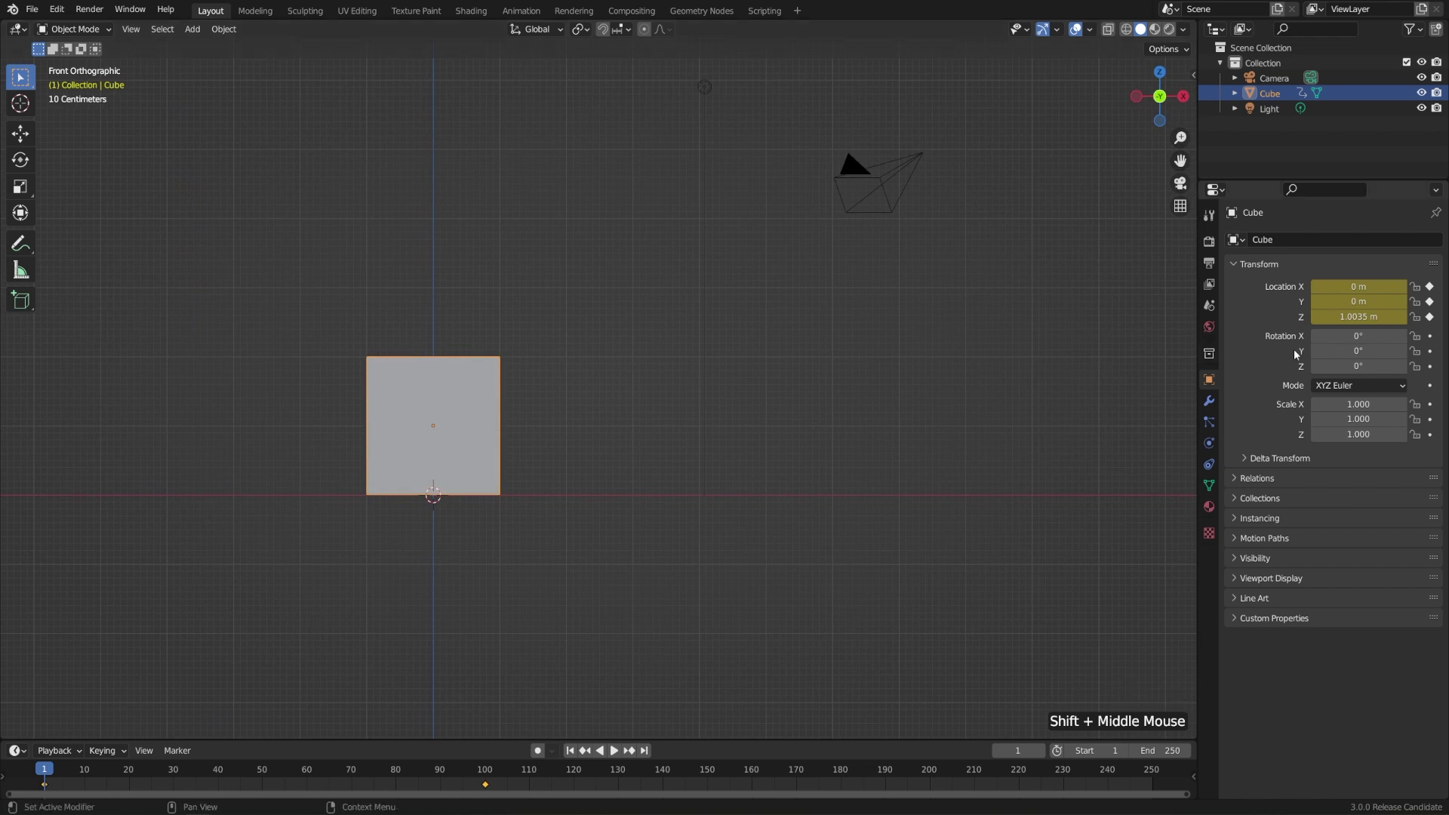
pyautogui.click(1430, 366)
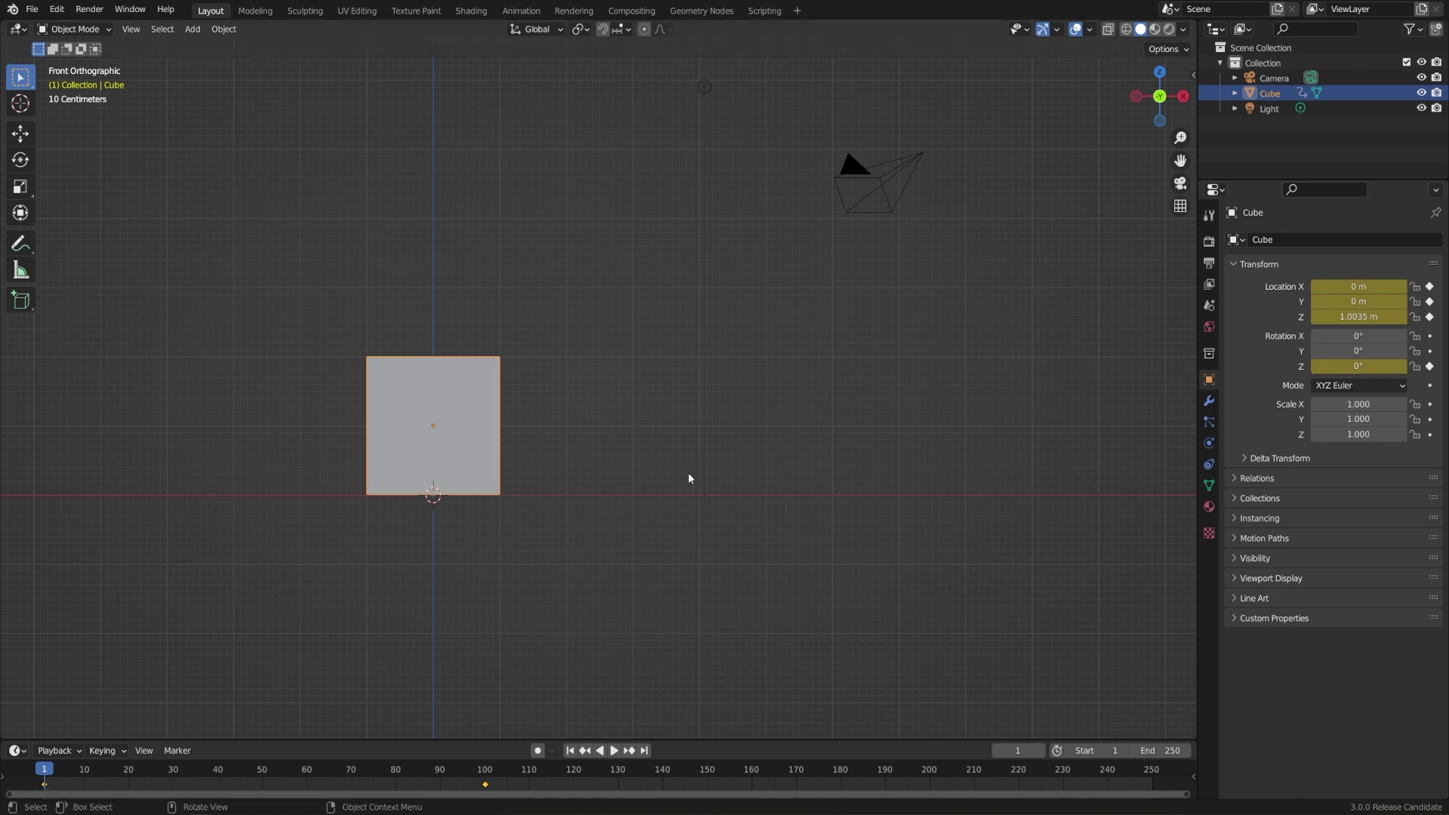
# Set the cube's Z rotation to 303° at the frame 100 keyframe and key that rotation
pyautogui.moveTo(702, 453); pyautogui.dragTo(698, 496, button='middle')
pyautogui.scroll(-2, 760, 498)
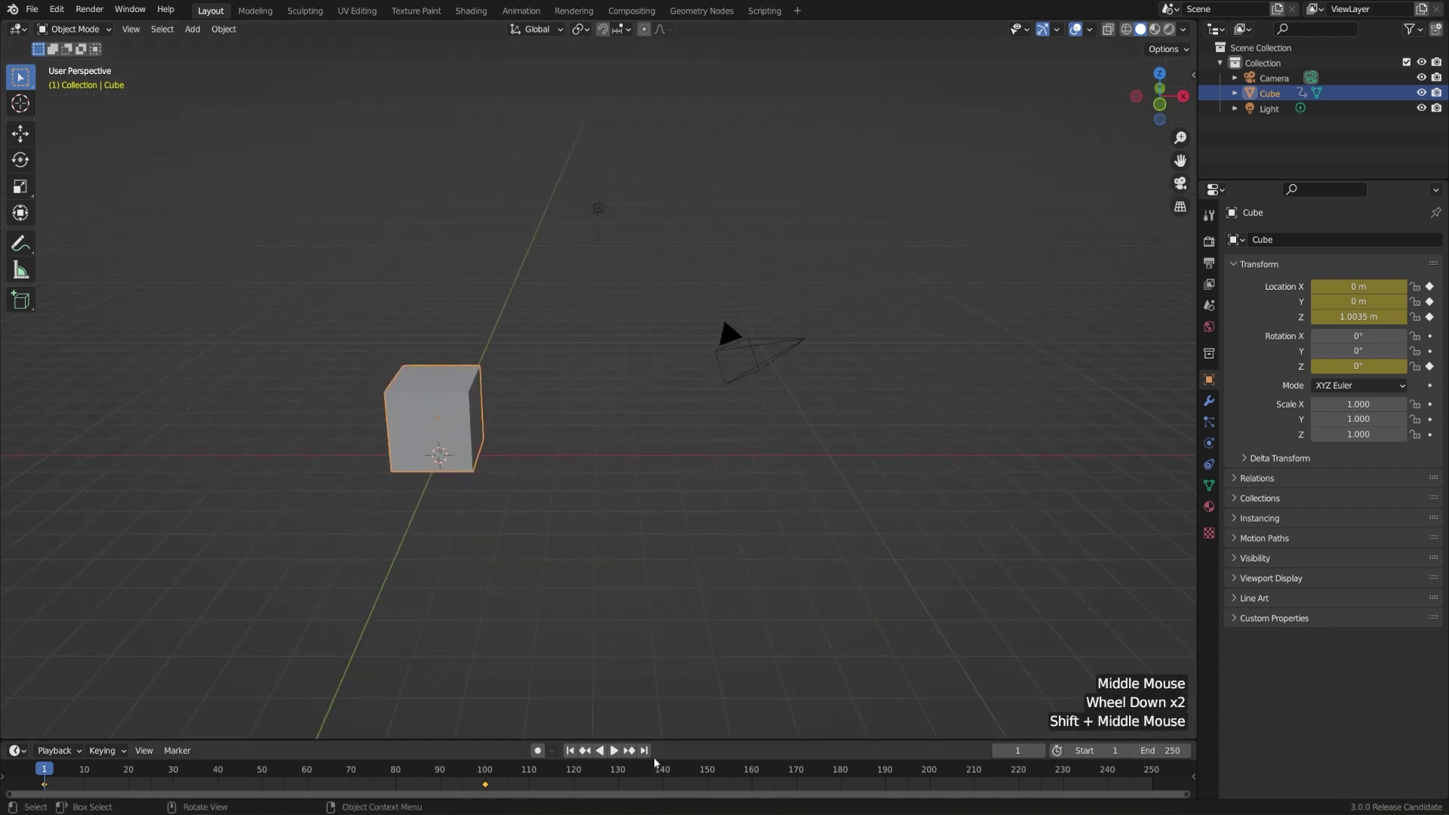
pyautogui.click(631, 751)
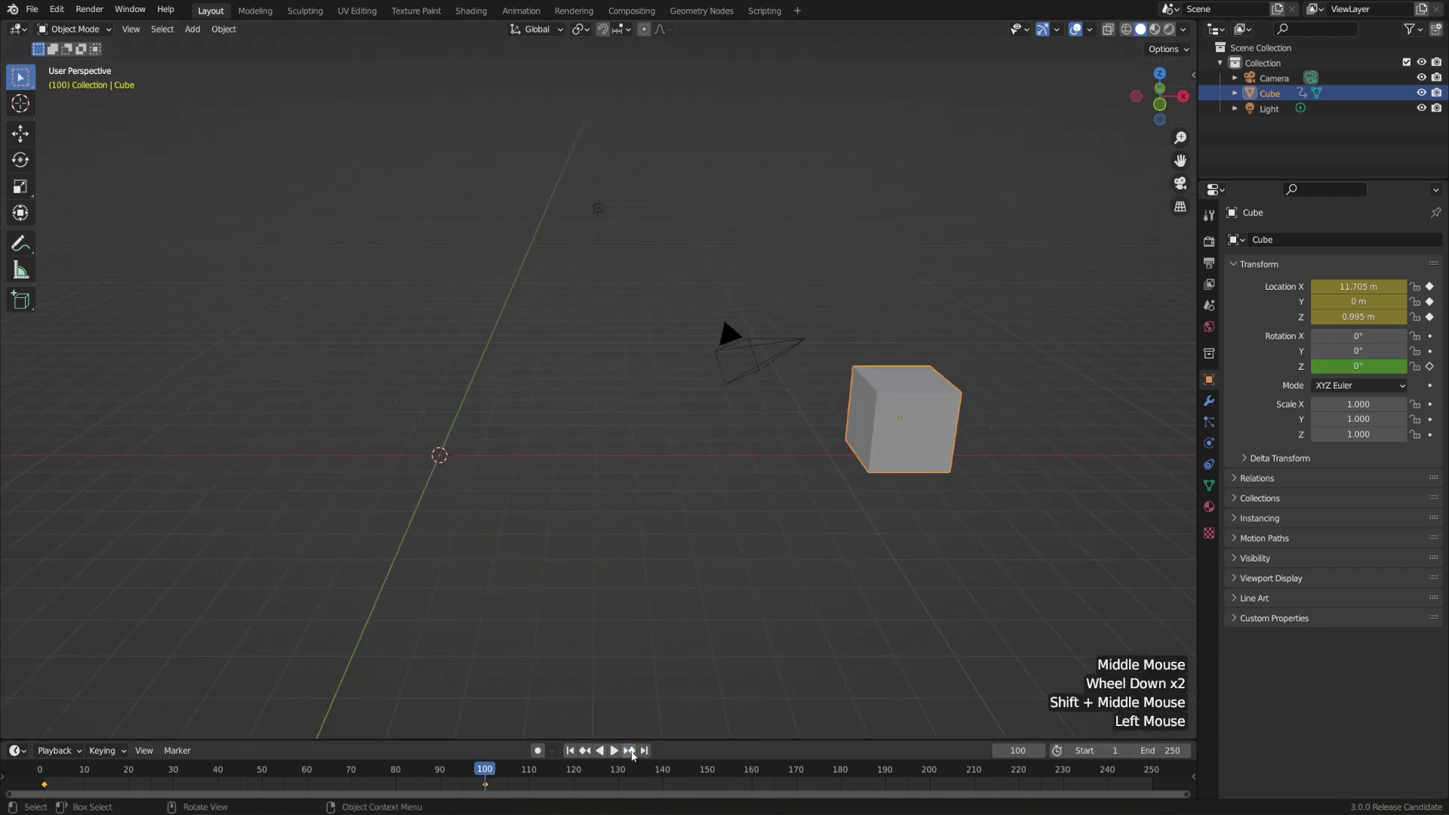
pyautogui.moveTo(1351, 366); pyautogui.dragTo(1440, 377)
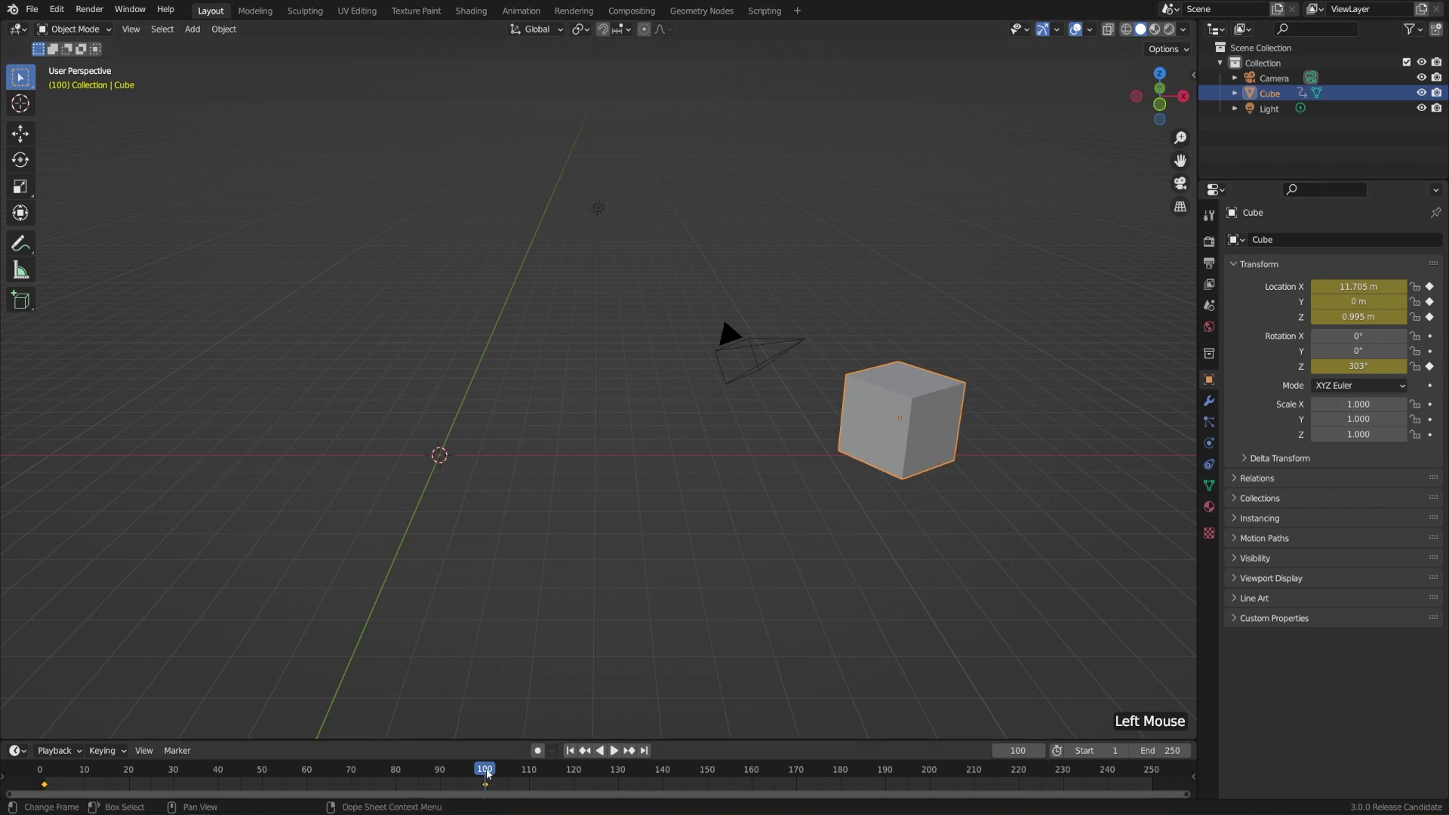
# Scrub and play the animation to check the cube's combined slide and spin, and return to frame 1
pyautogui.moveTo(485, 770); pyautogui.dragTo(67, 782)
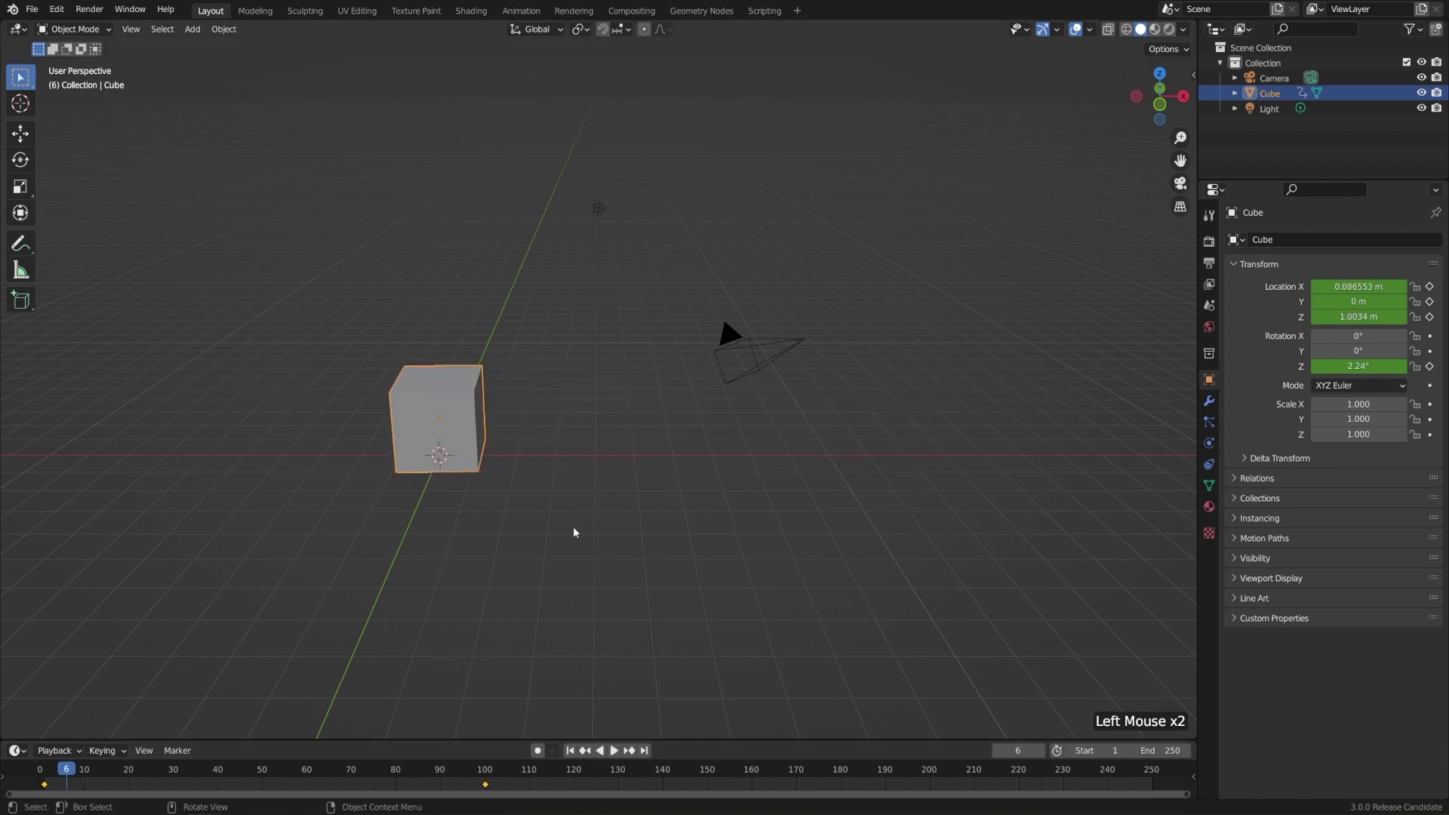
pyautogui.press('space')
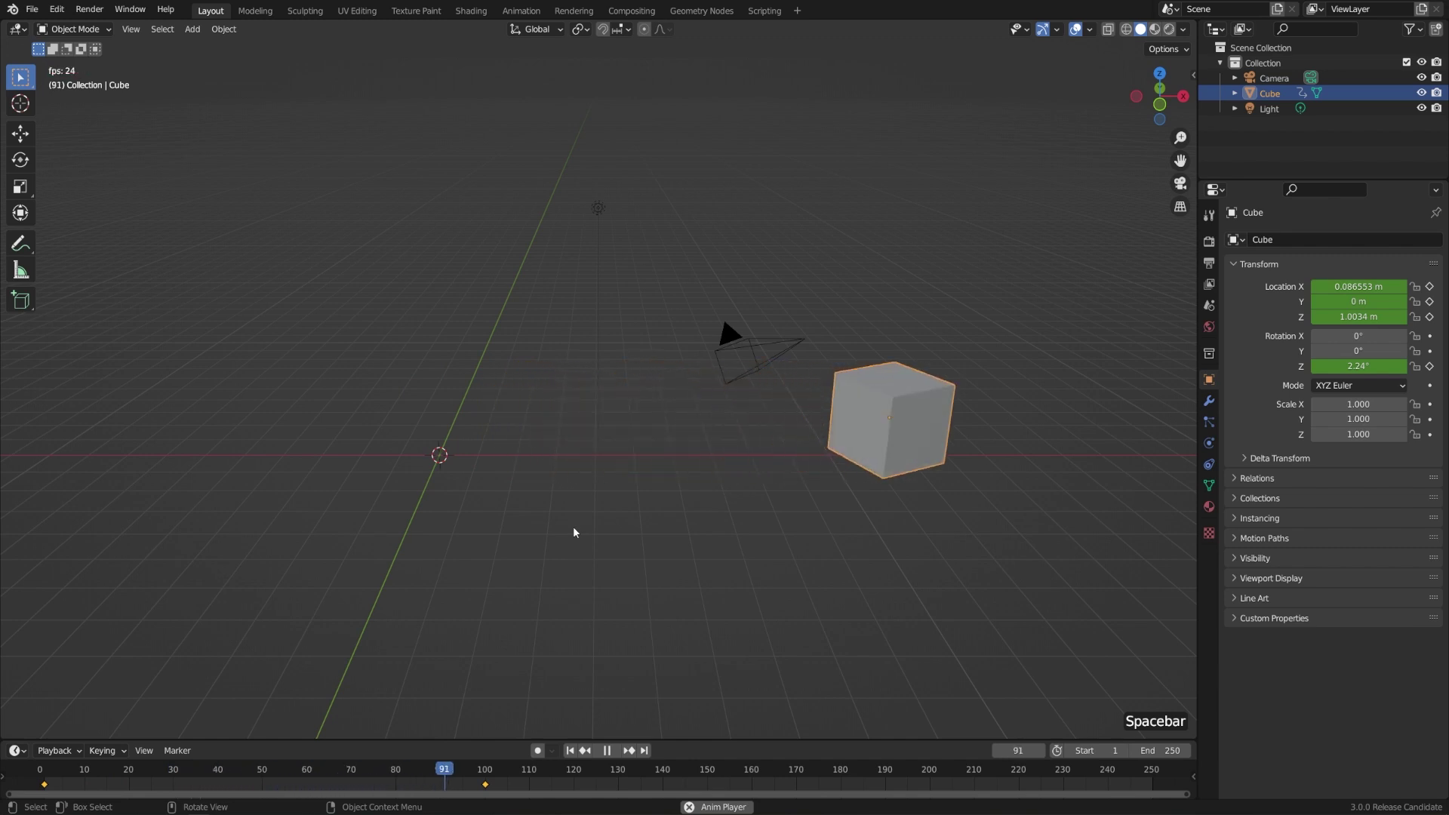
pyautogui.press('space')
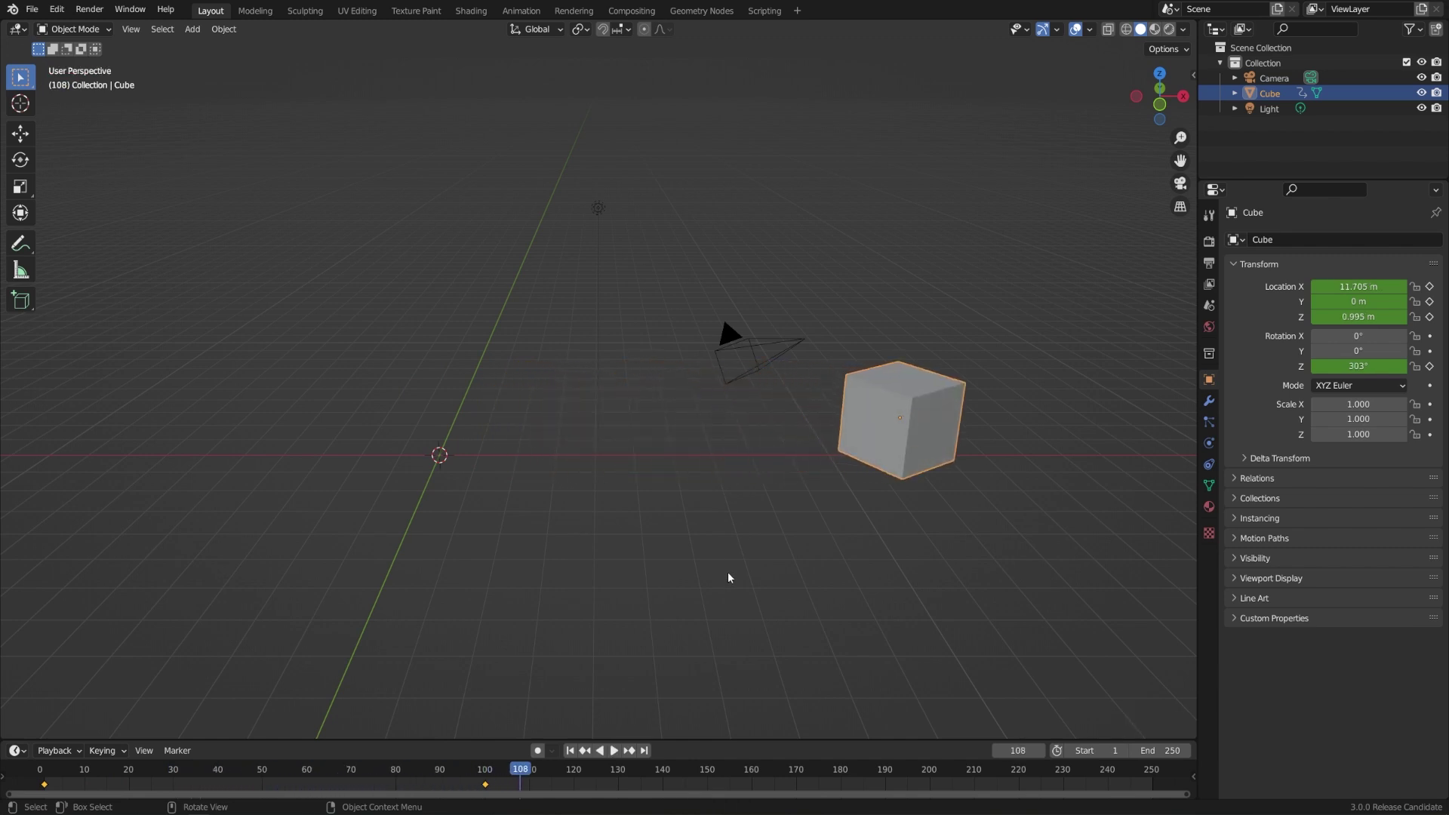
pyautogui.click(575, 751)
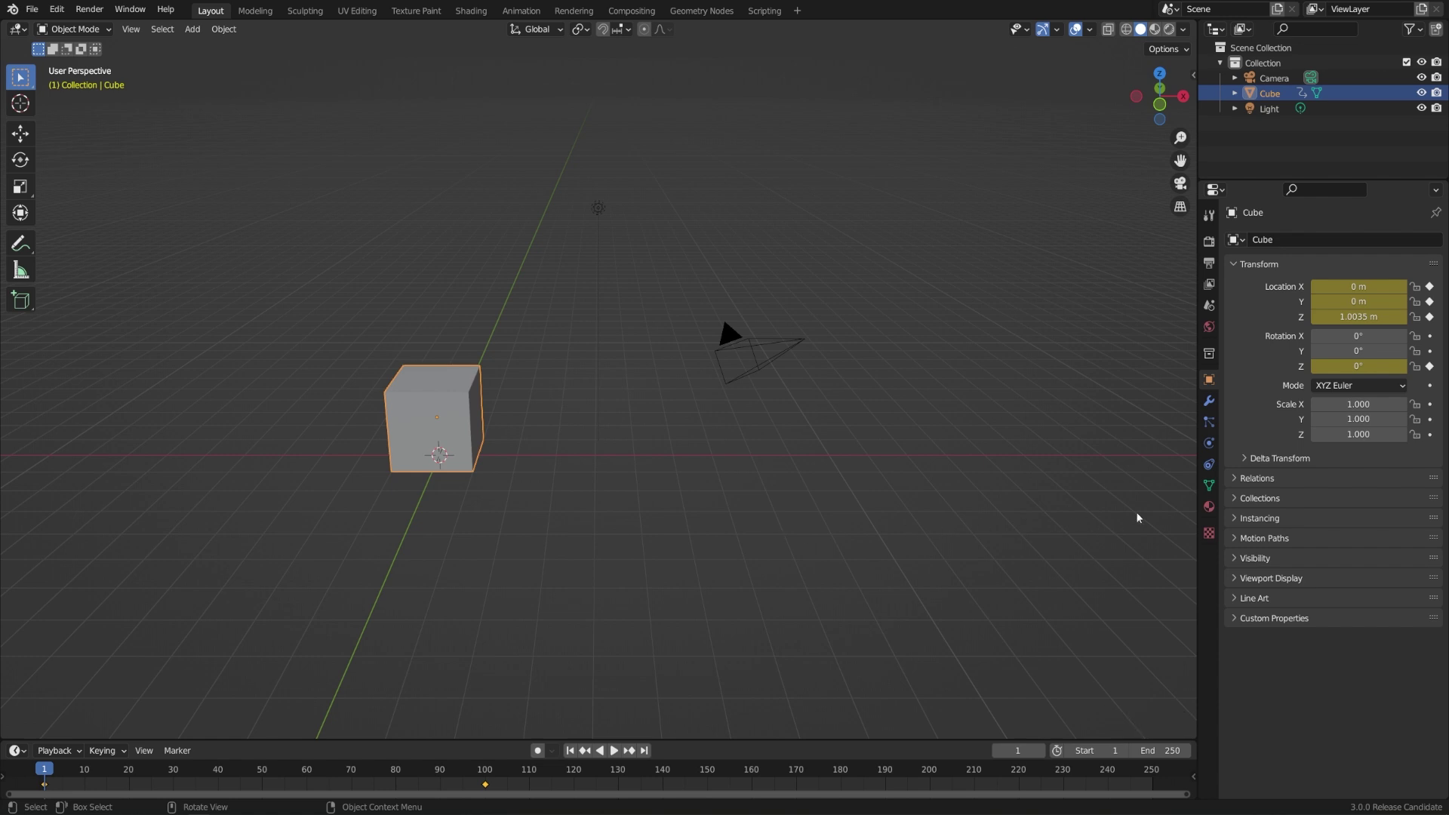
# Show the viewport in Material Preview and set the cube material's Base Color to a saturated blue
pyautogui.click(1208, 507)
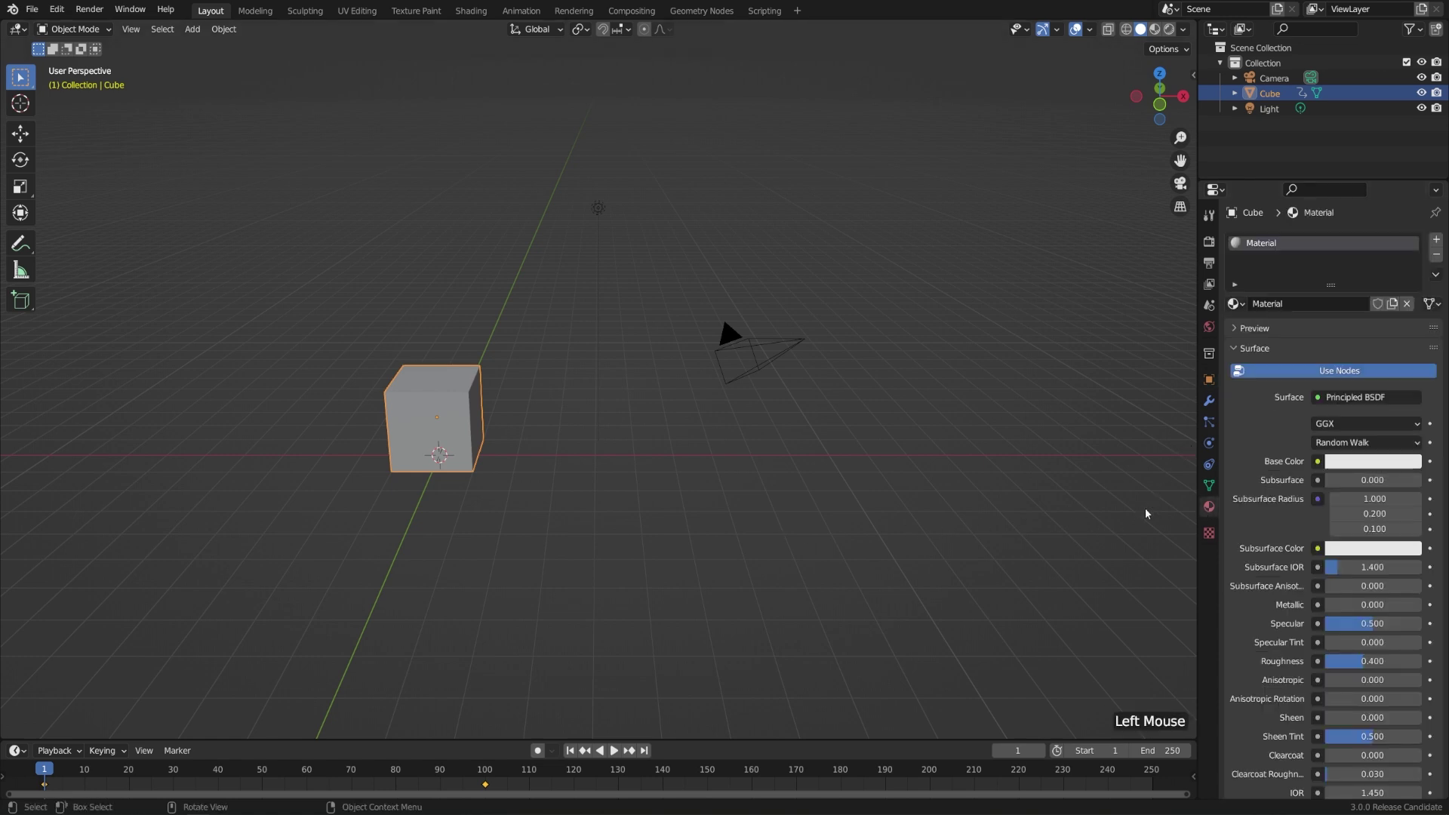
pyautogui.click(1162, 33)
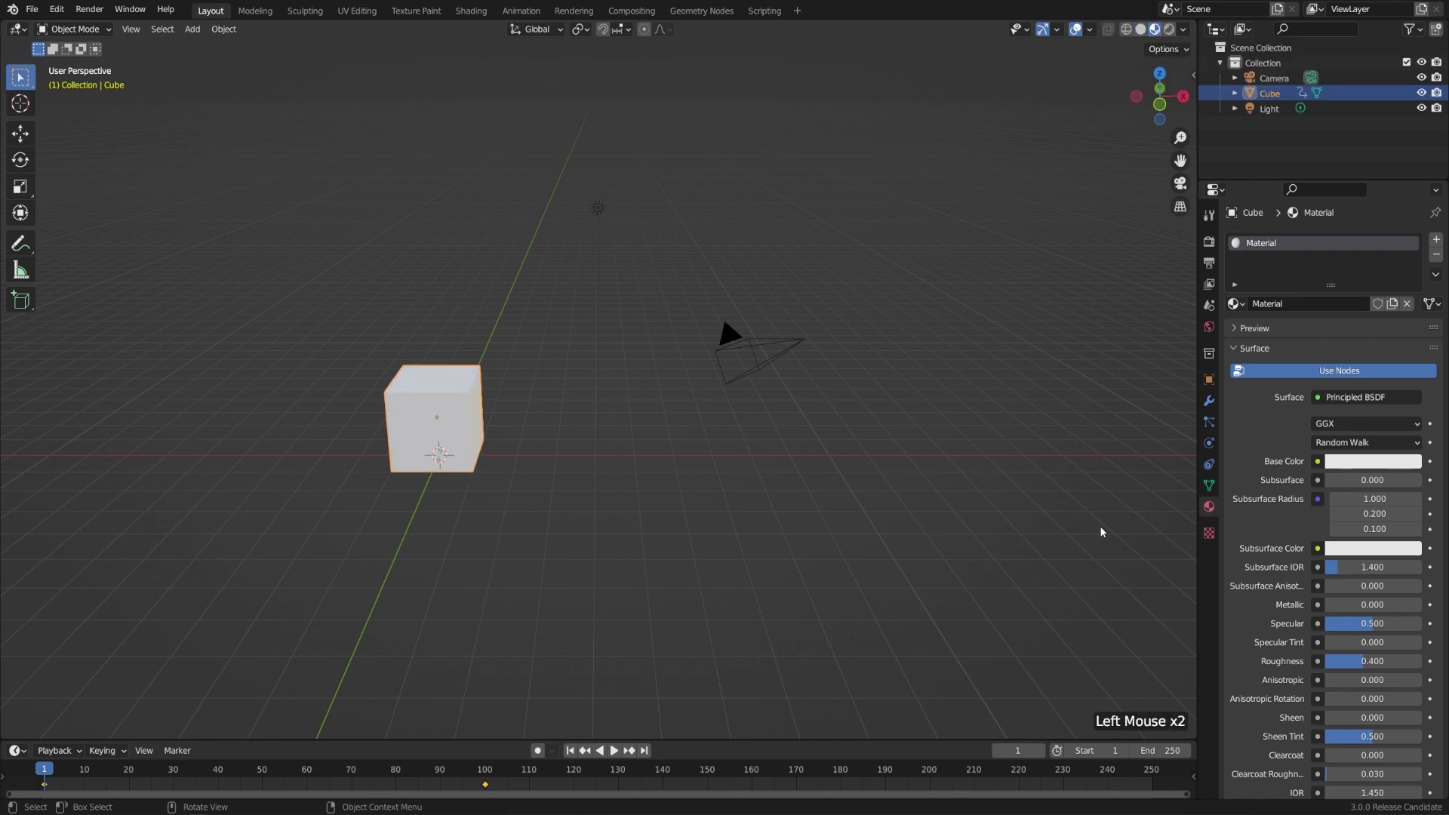
pyautogui.click(1344, 462)
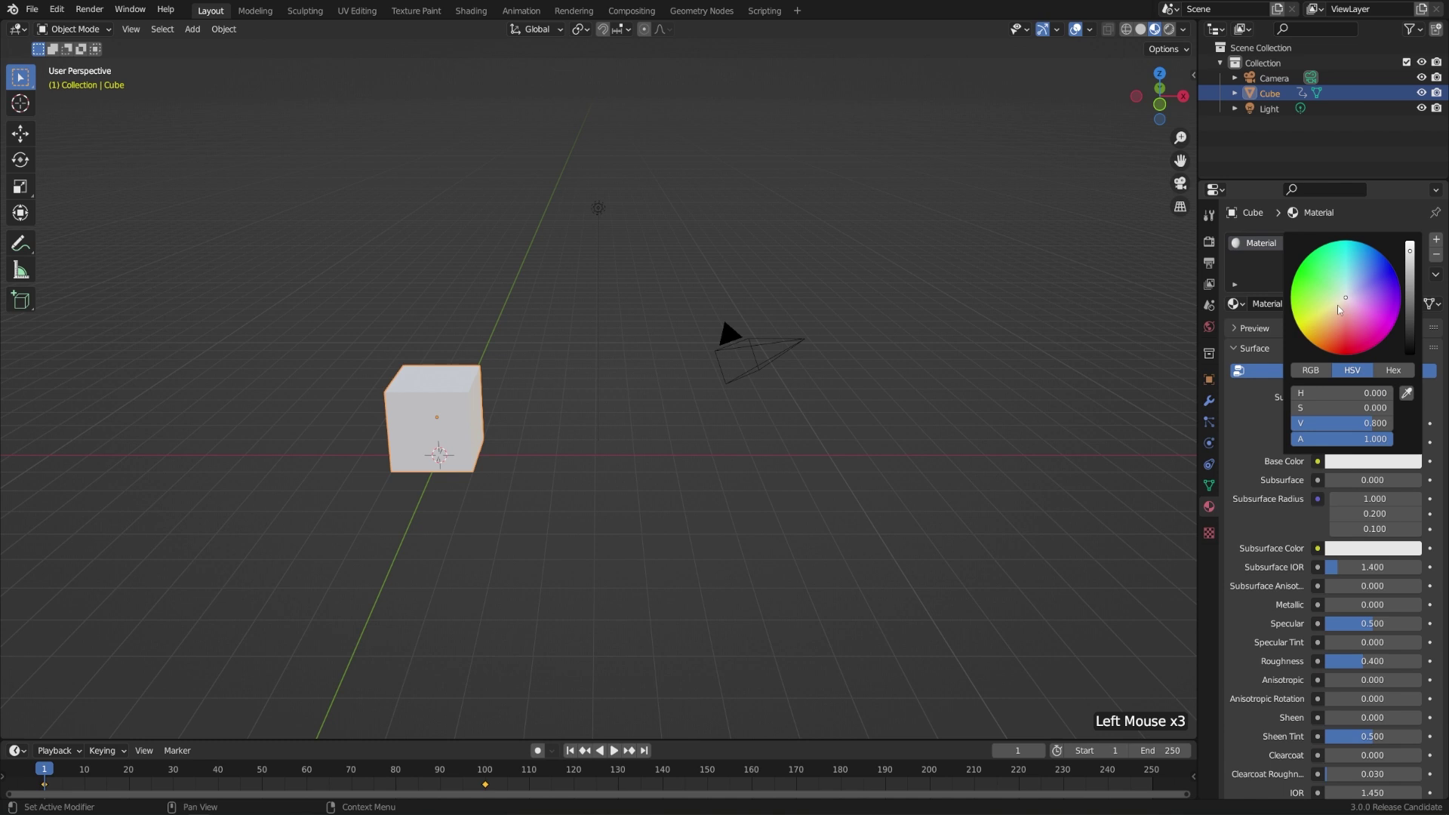
pyautogui.moveTo(1349, 296); pyautogui.dragTo(1392, 269)
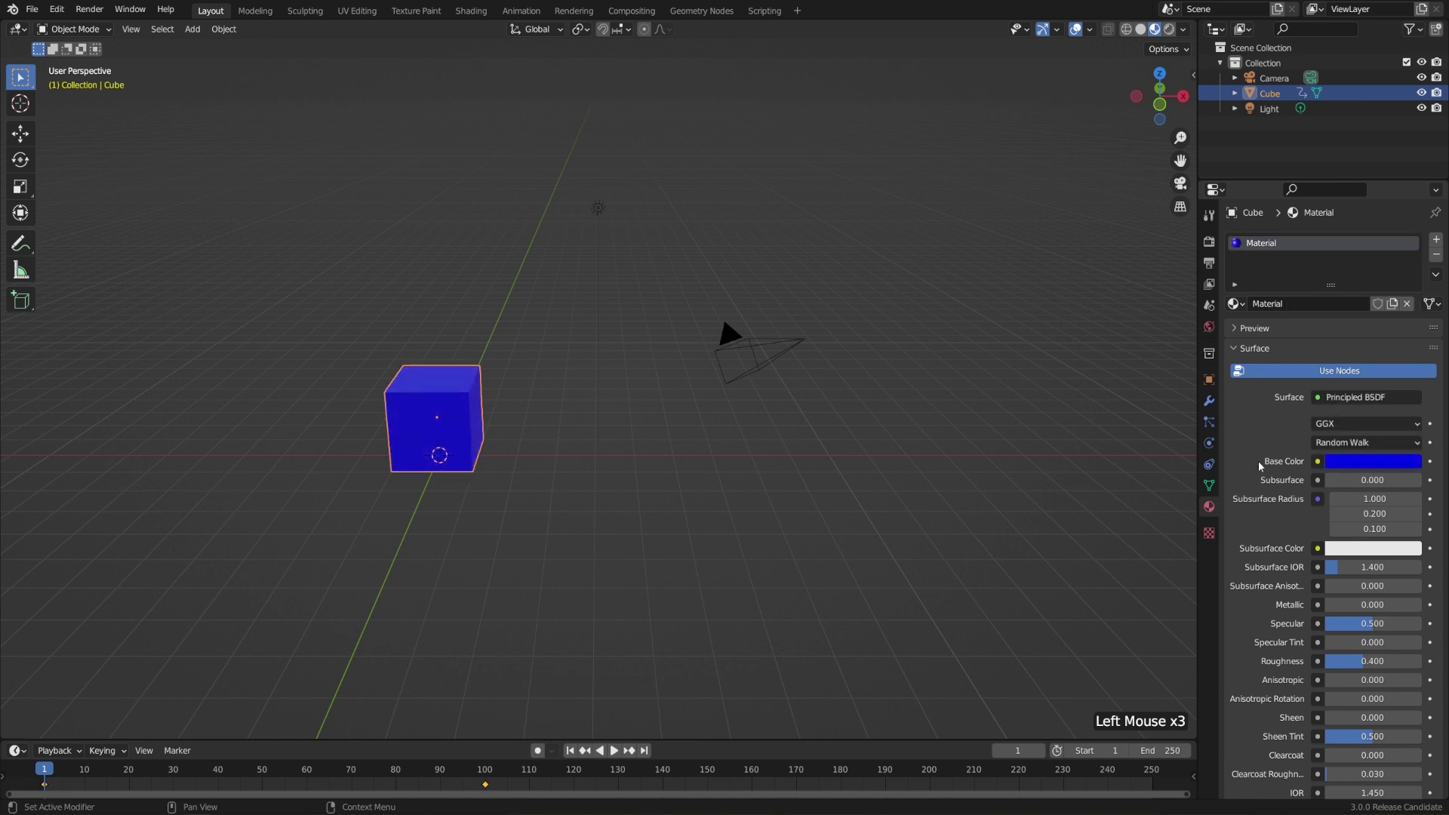
# Insert a keyframe on the material's blue Base Color at frame 1
pyautogui.click(1431, 462)
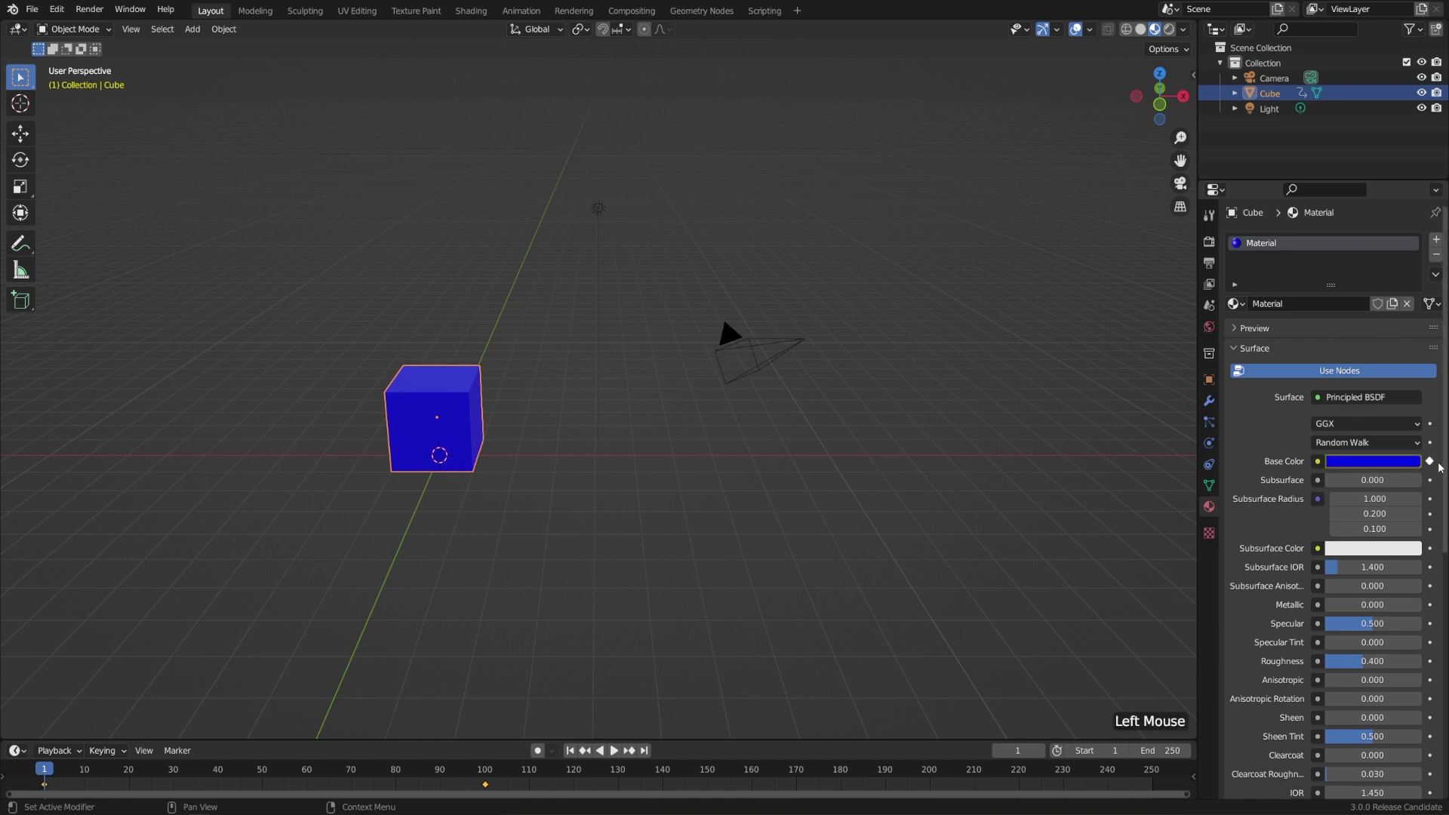
pyautogui.rightClick(1398, 462)
pyautogui.click(1277, 465)
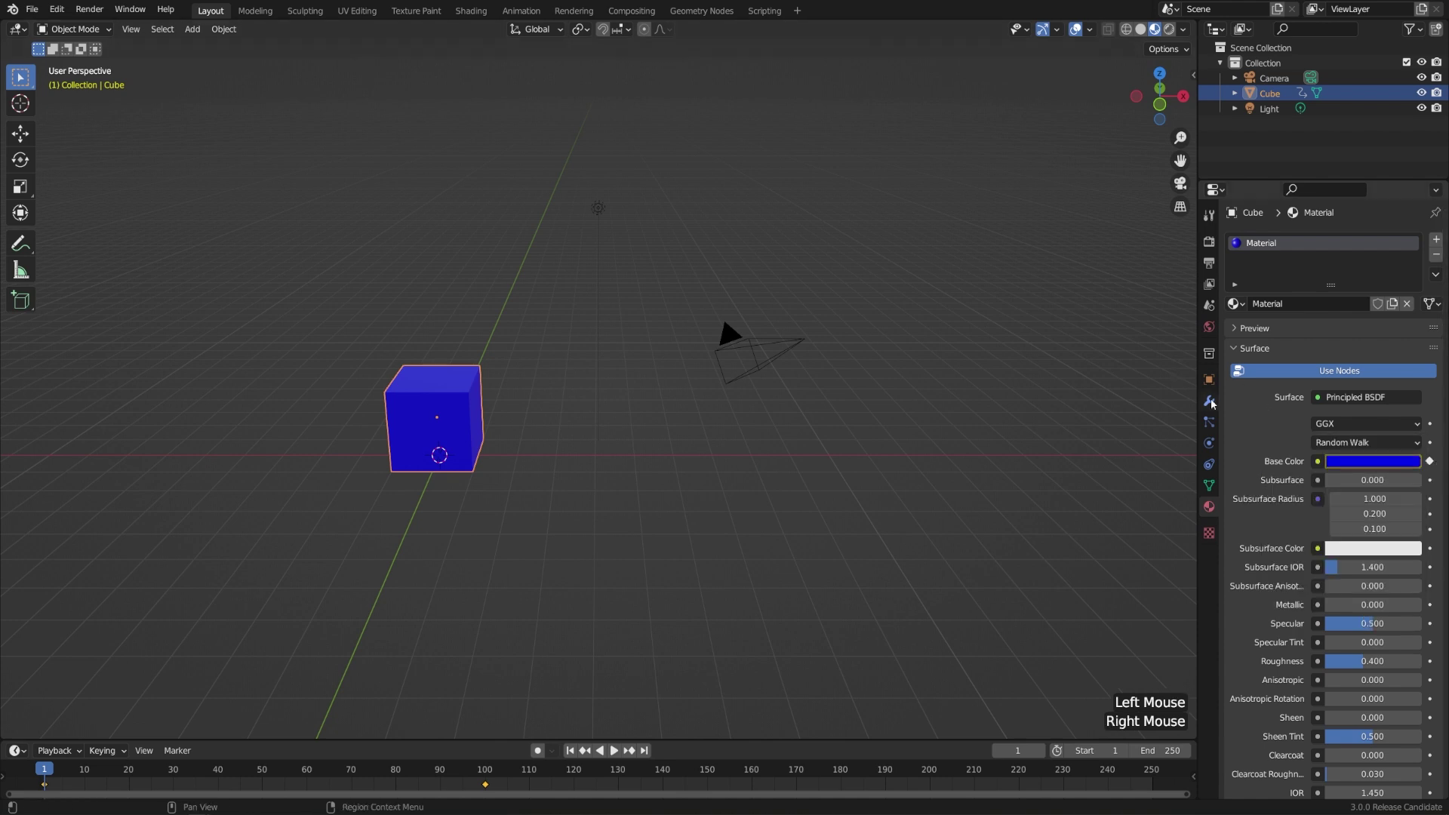
pyautogui.click(1430, 462)
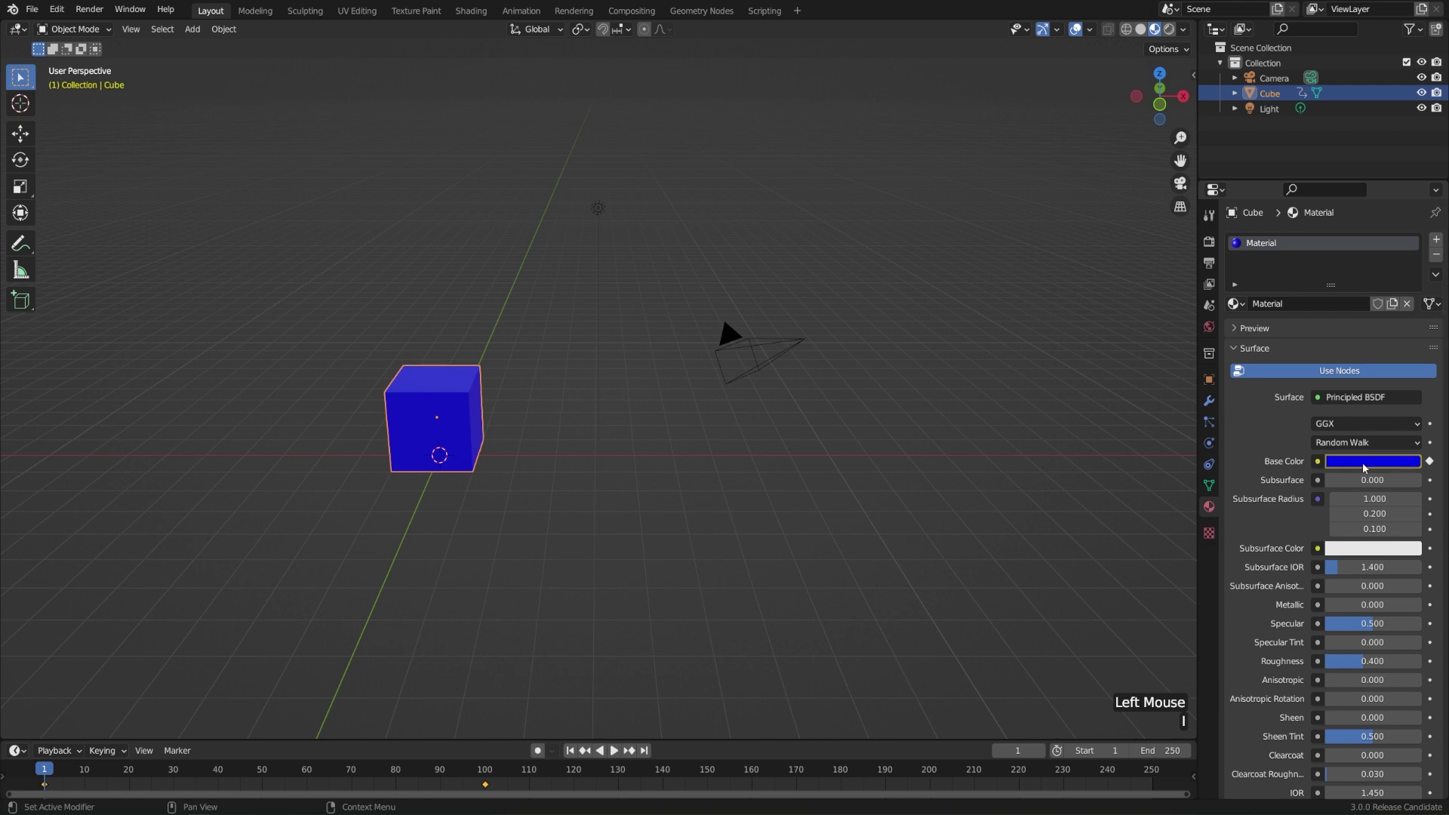
pyautogui.press('i')
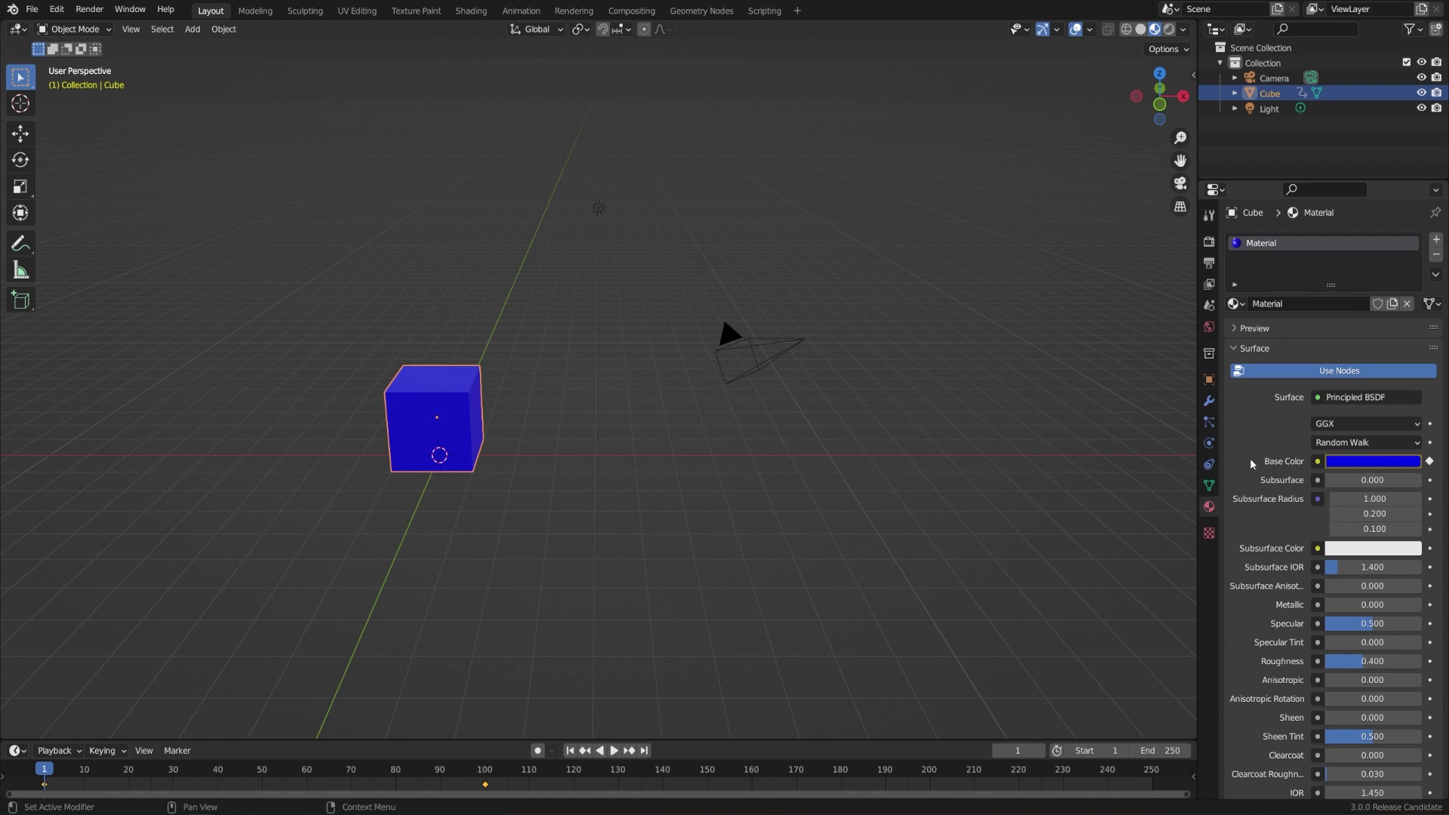
# Change the material's Base Color to bright green at frame 100 and insert a keyframe for it
pyautogui.click(484, 777)
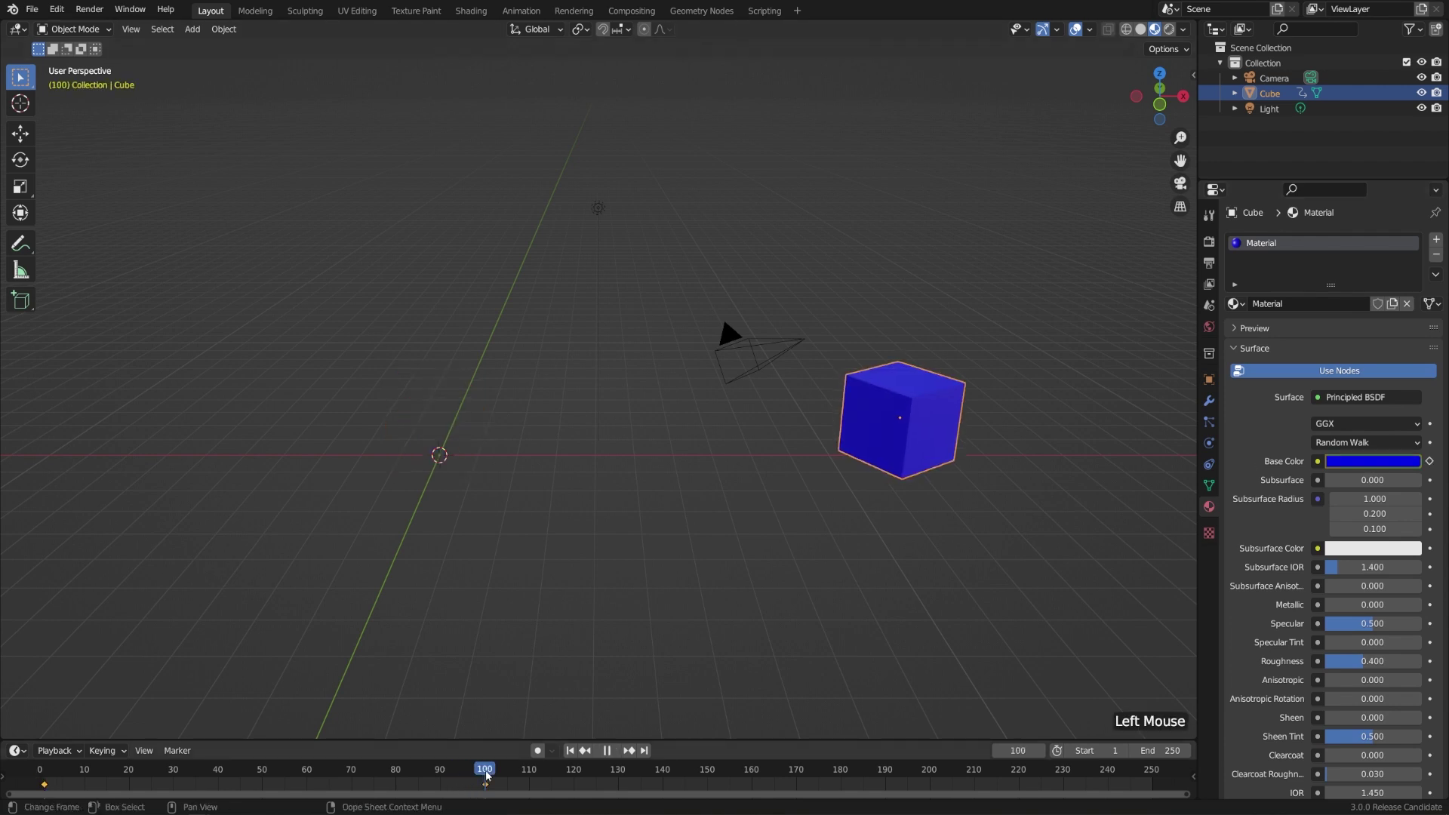
pyautogui.click(1358, 464)
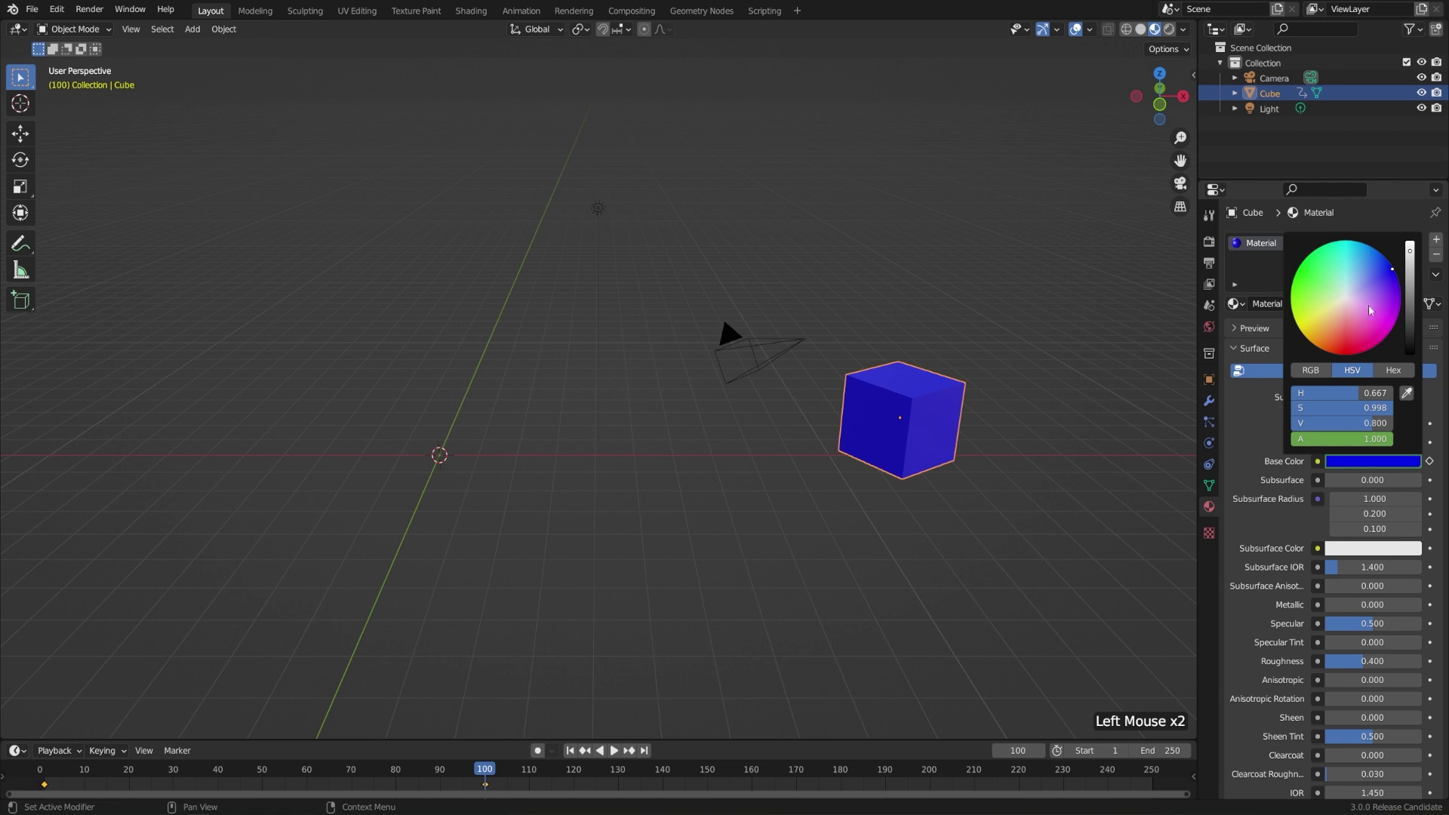
pyautogui.moveTo(1364, 296); pyautogui.dragTo(1305, 281)
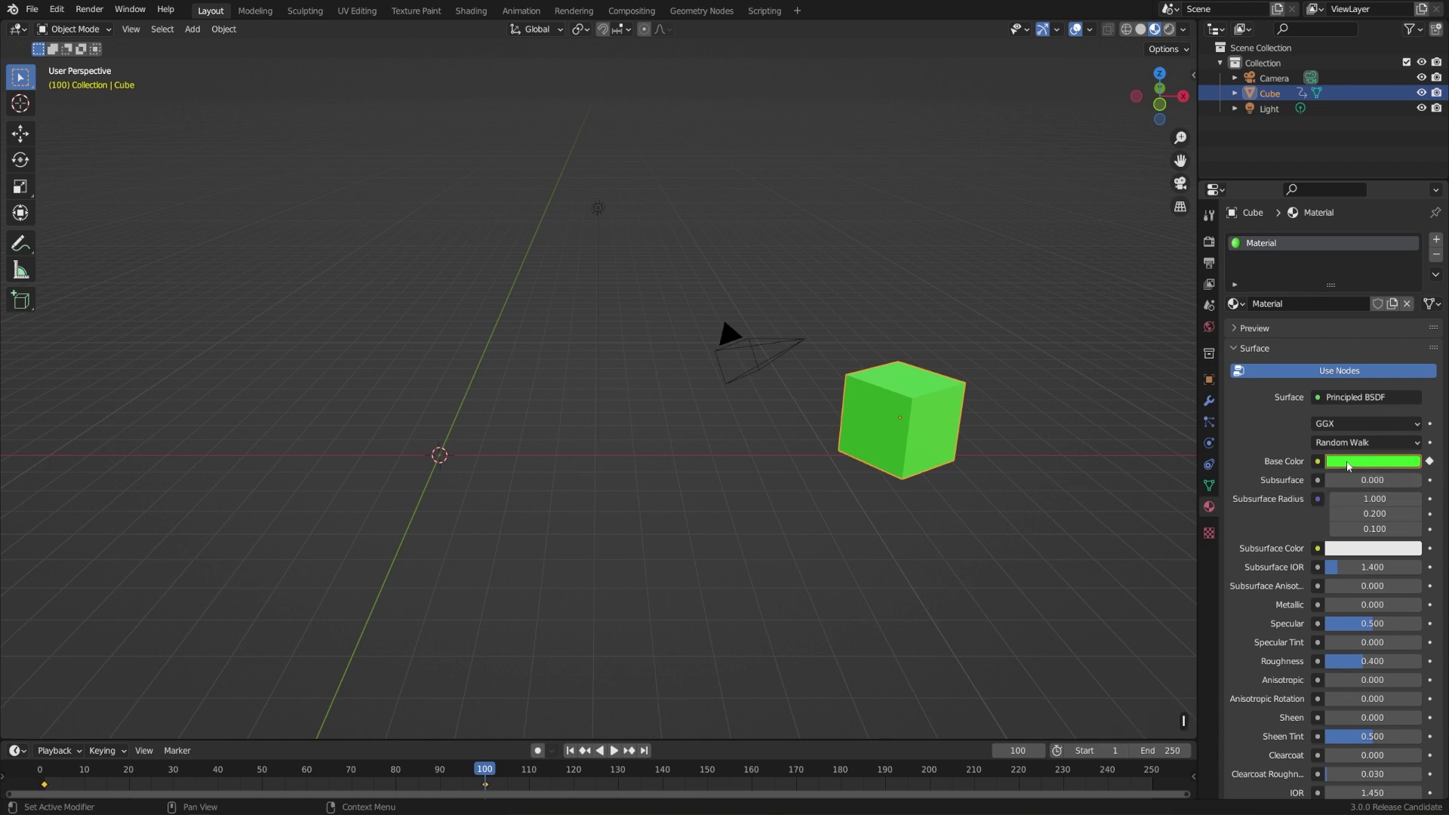
pyautogui.click(1428, 462)
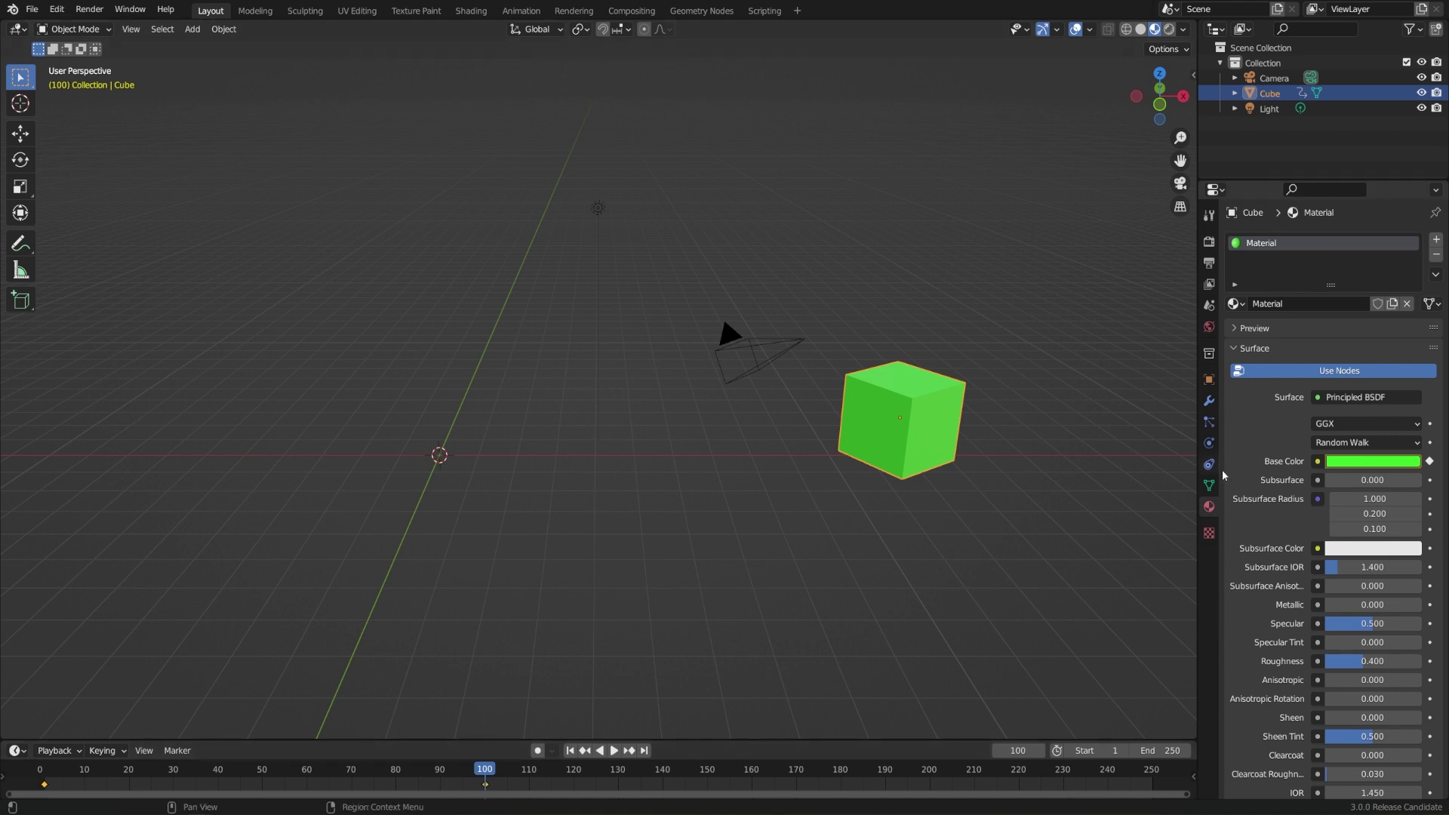
pyautogui.click(1353, 464)
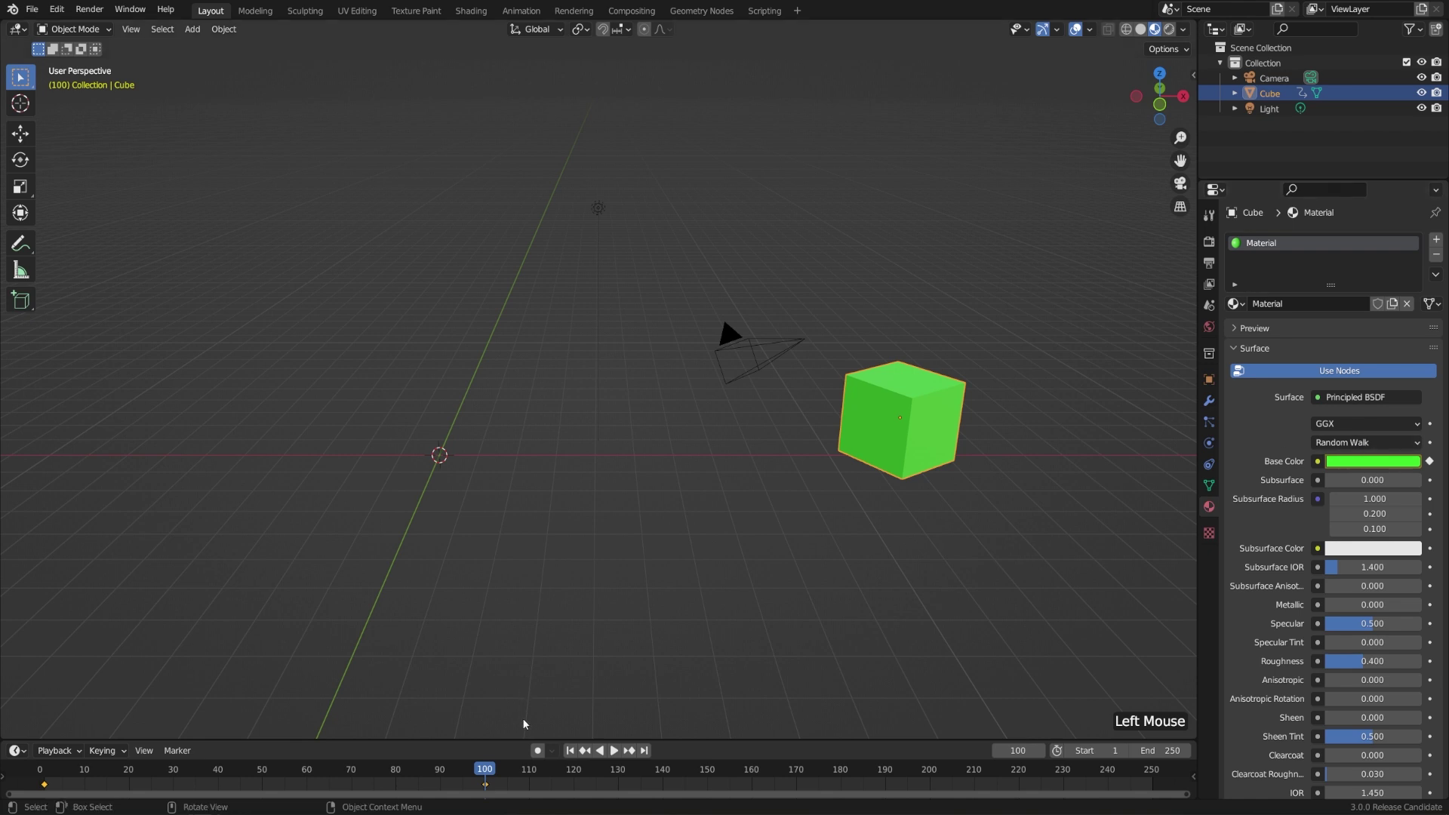
# Change the material's Base Color to a brightened orange-red at frame 50 and insert a keyframe for it
pyautogui.click(484, 774)
pyautogui.moveTo(484, 773); pyautogui.dragTo(262, 773)
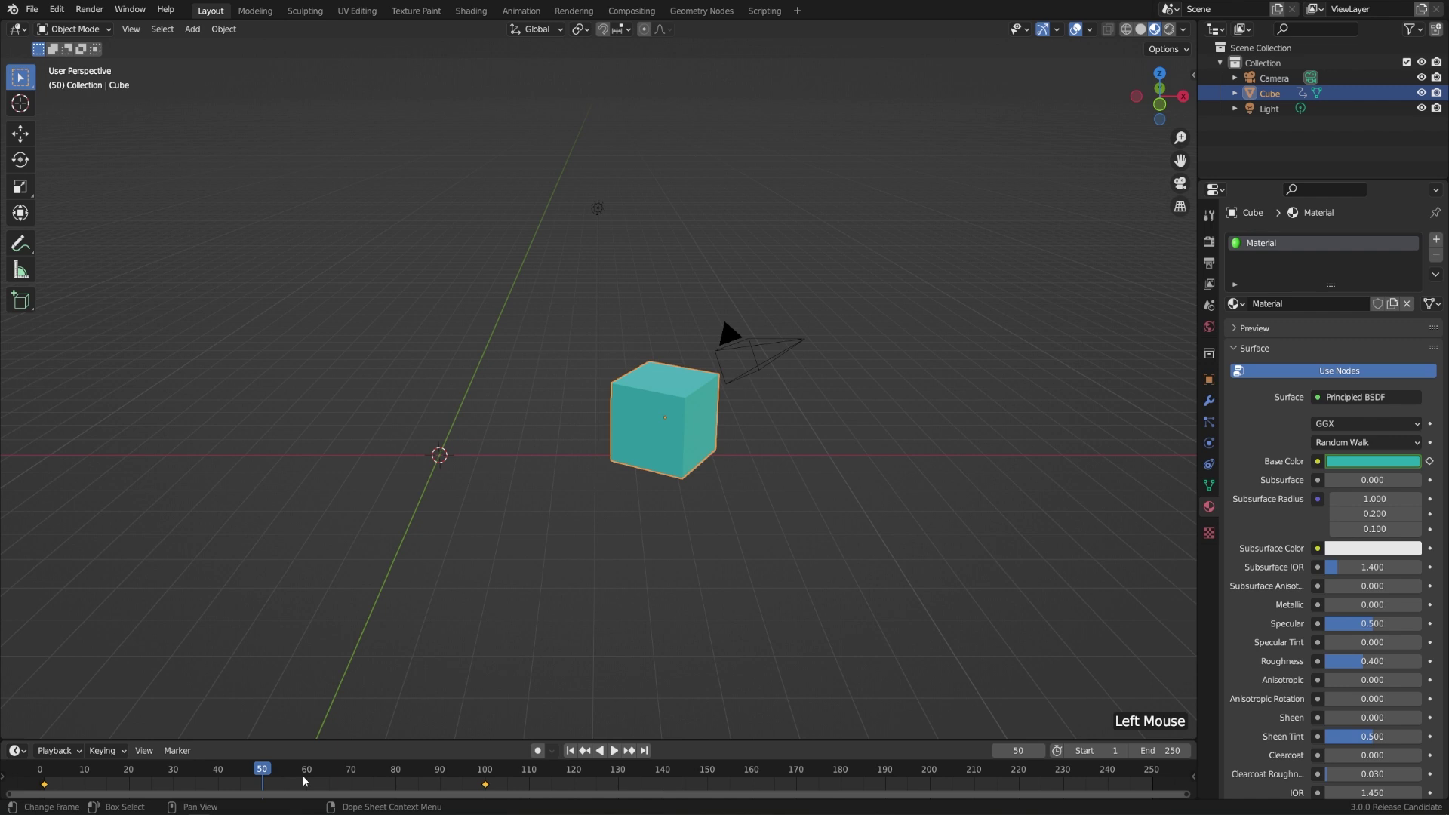
pyautogui.click(1351, 461)
pyautogui.moveTo(1342, 296); pyautogui.dragTo(1336, 343)
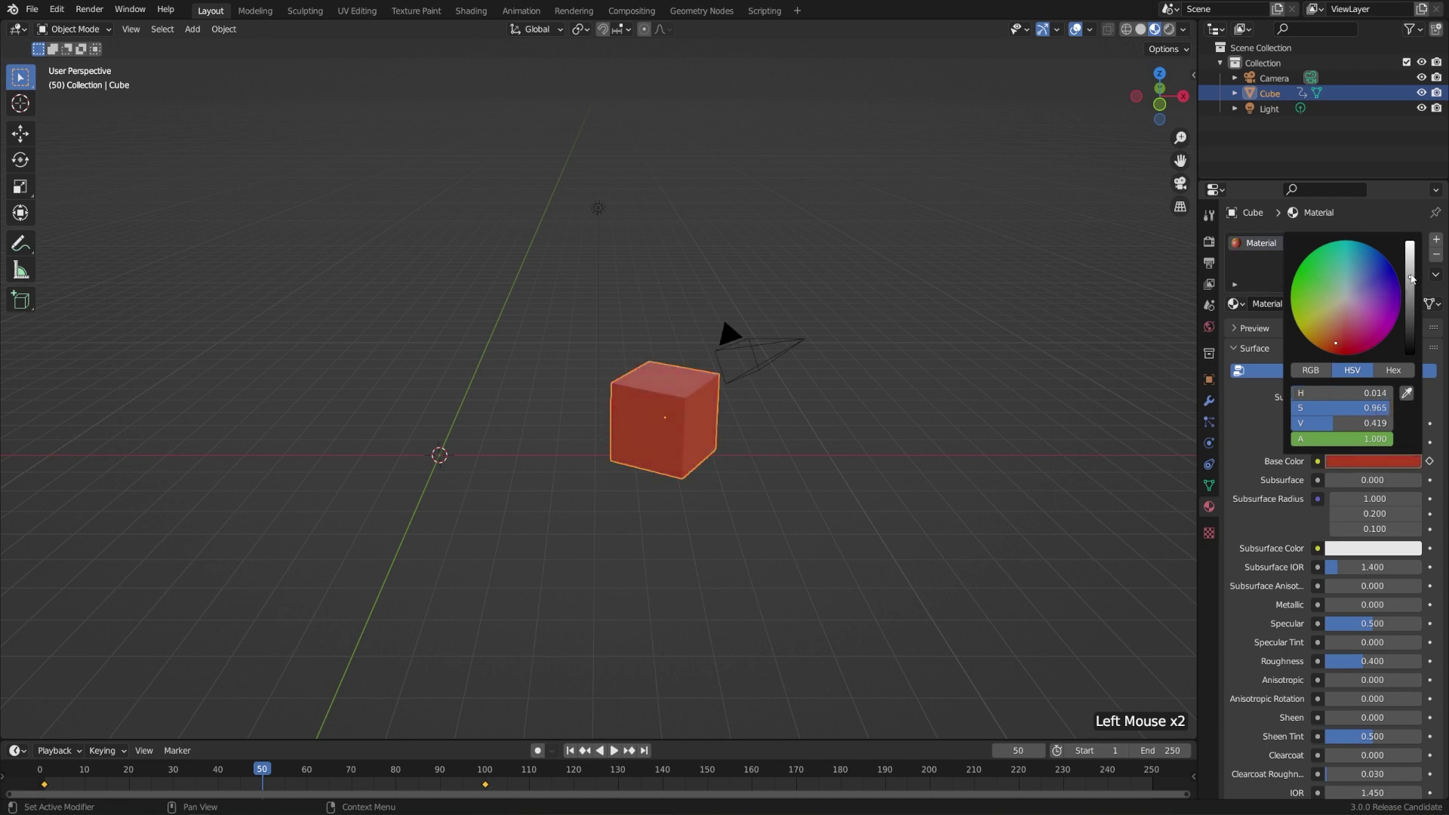
pyautogui.moveTo(1412, 280); pyautogui.dragTo(1410, 262)
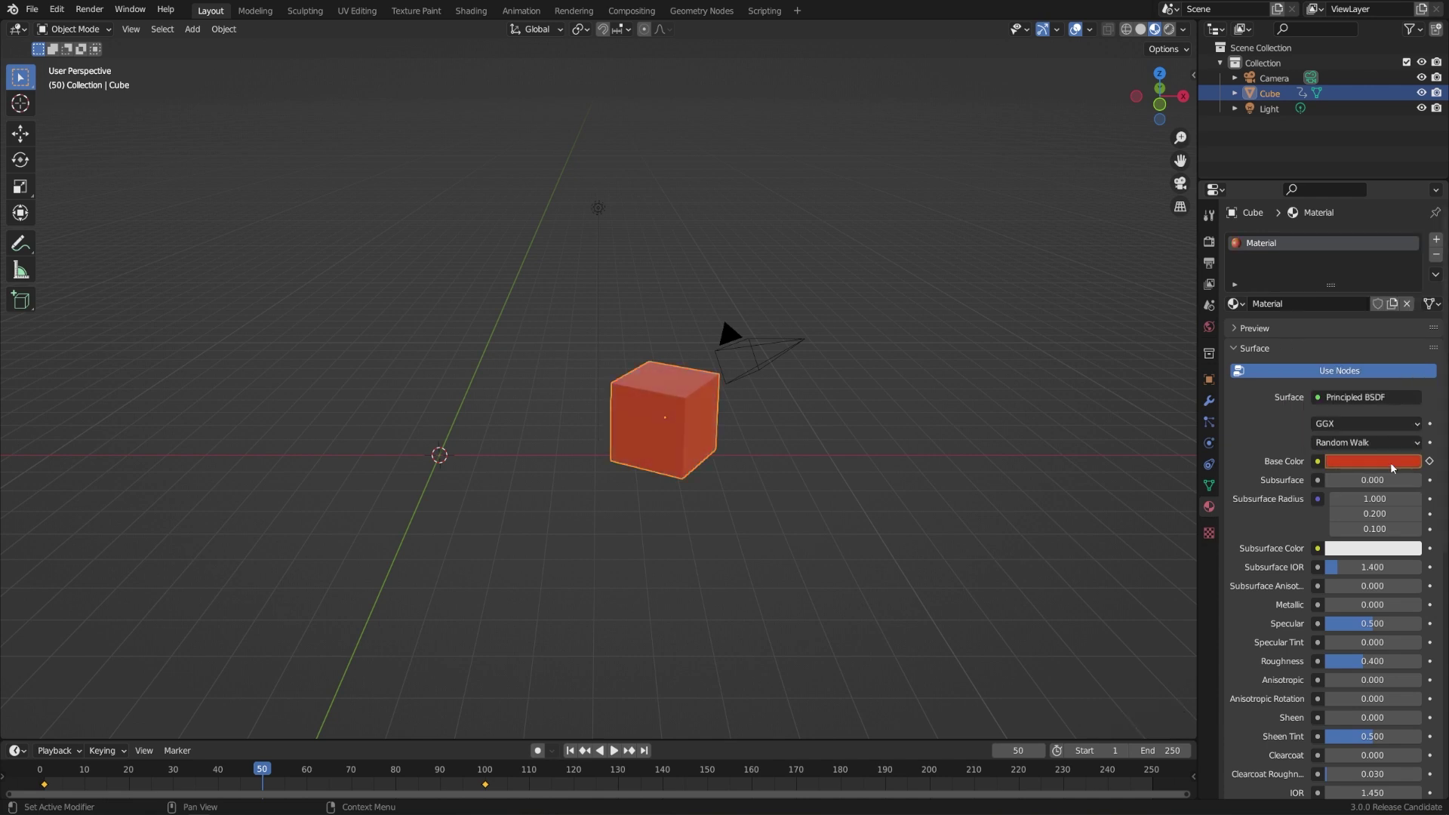
pyautogui.click(1429, 462)
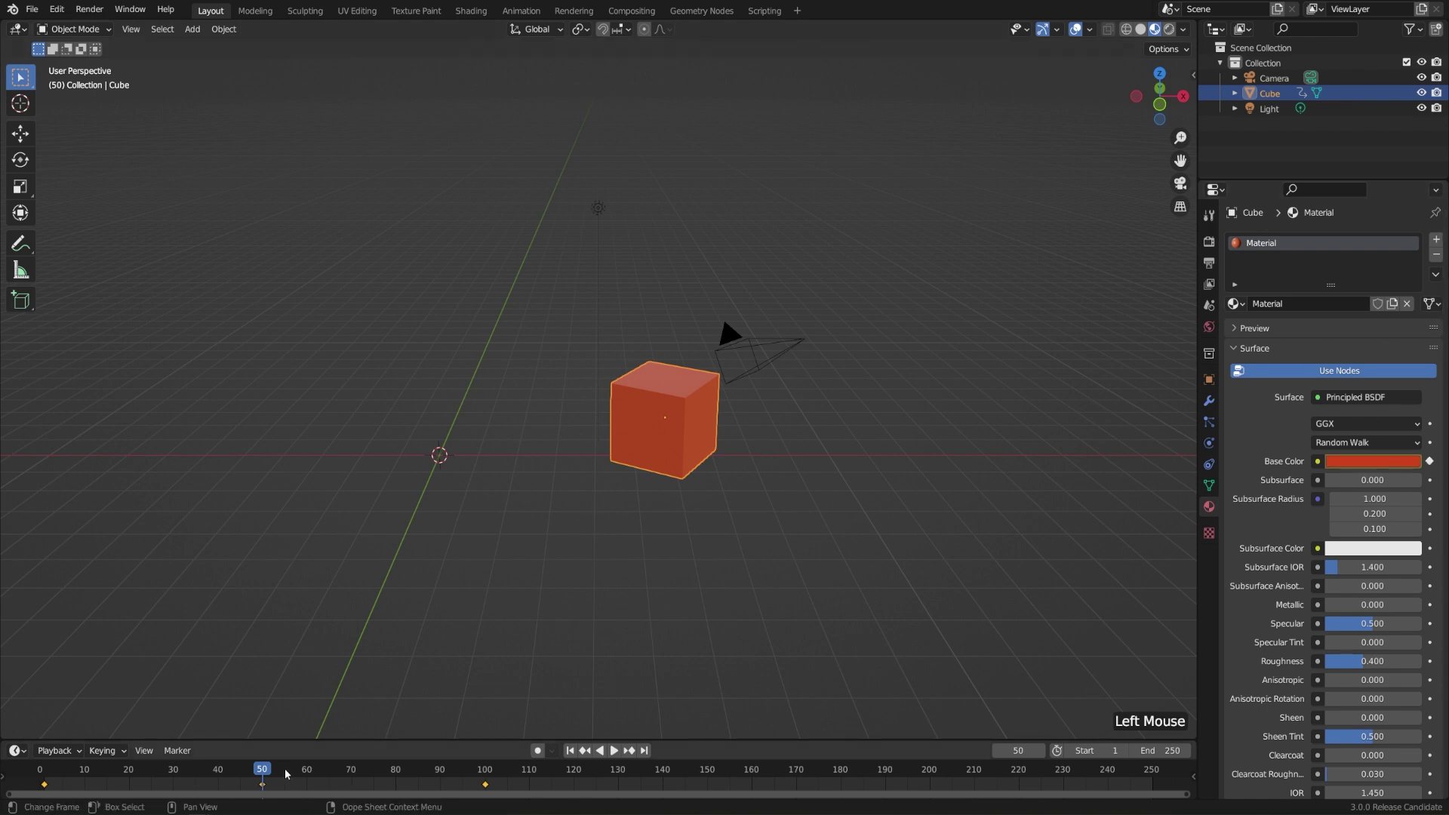
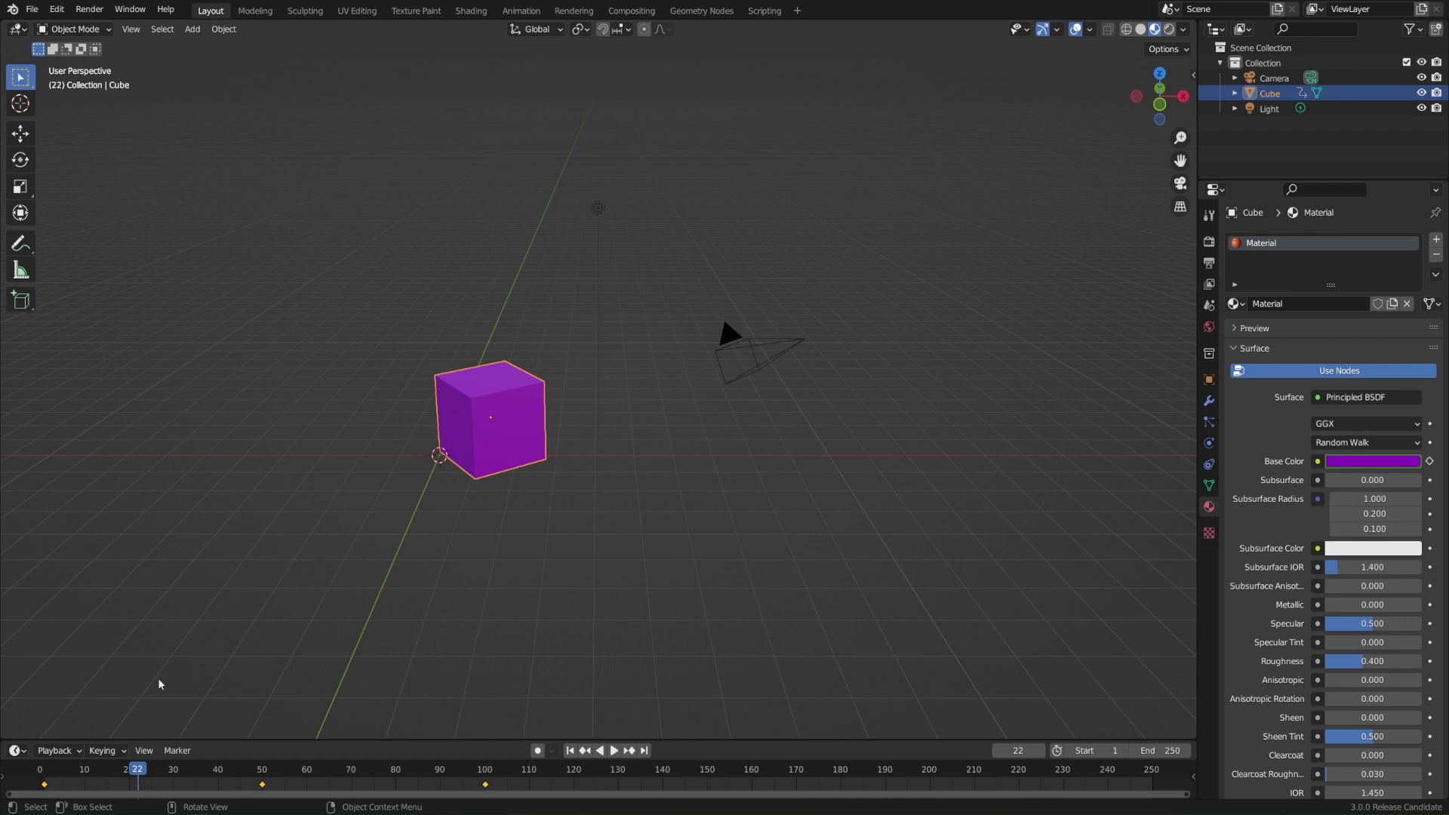
# Select only the frame 50 keyframe and turn the timeline area, enlarged to about 40% of the window height, into a Graph Editor
pyautogui.click(292, 786)
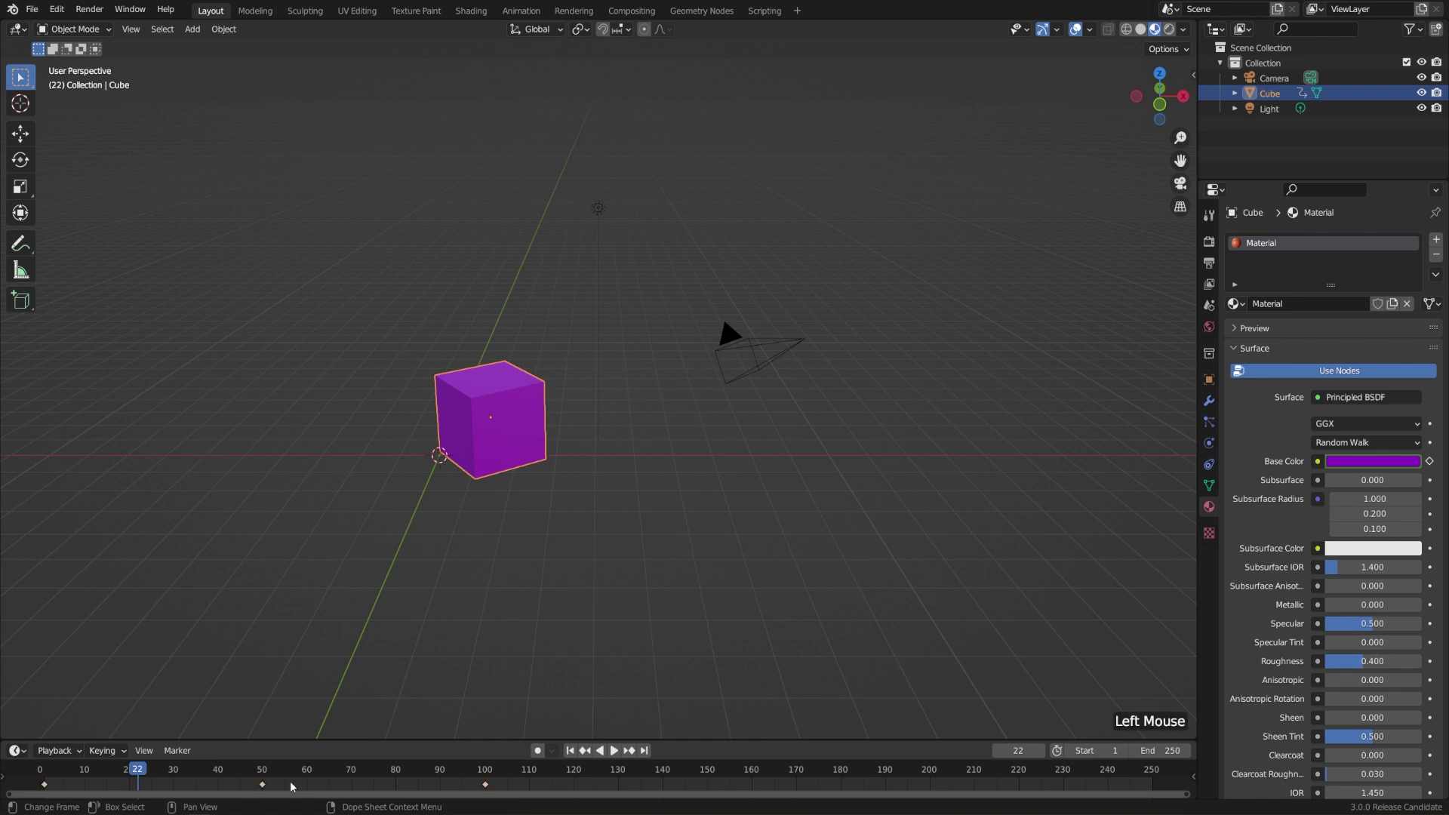
pyautogui.moveTo(262, 784); pyautogui.dragTo(262, 788)
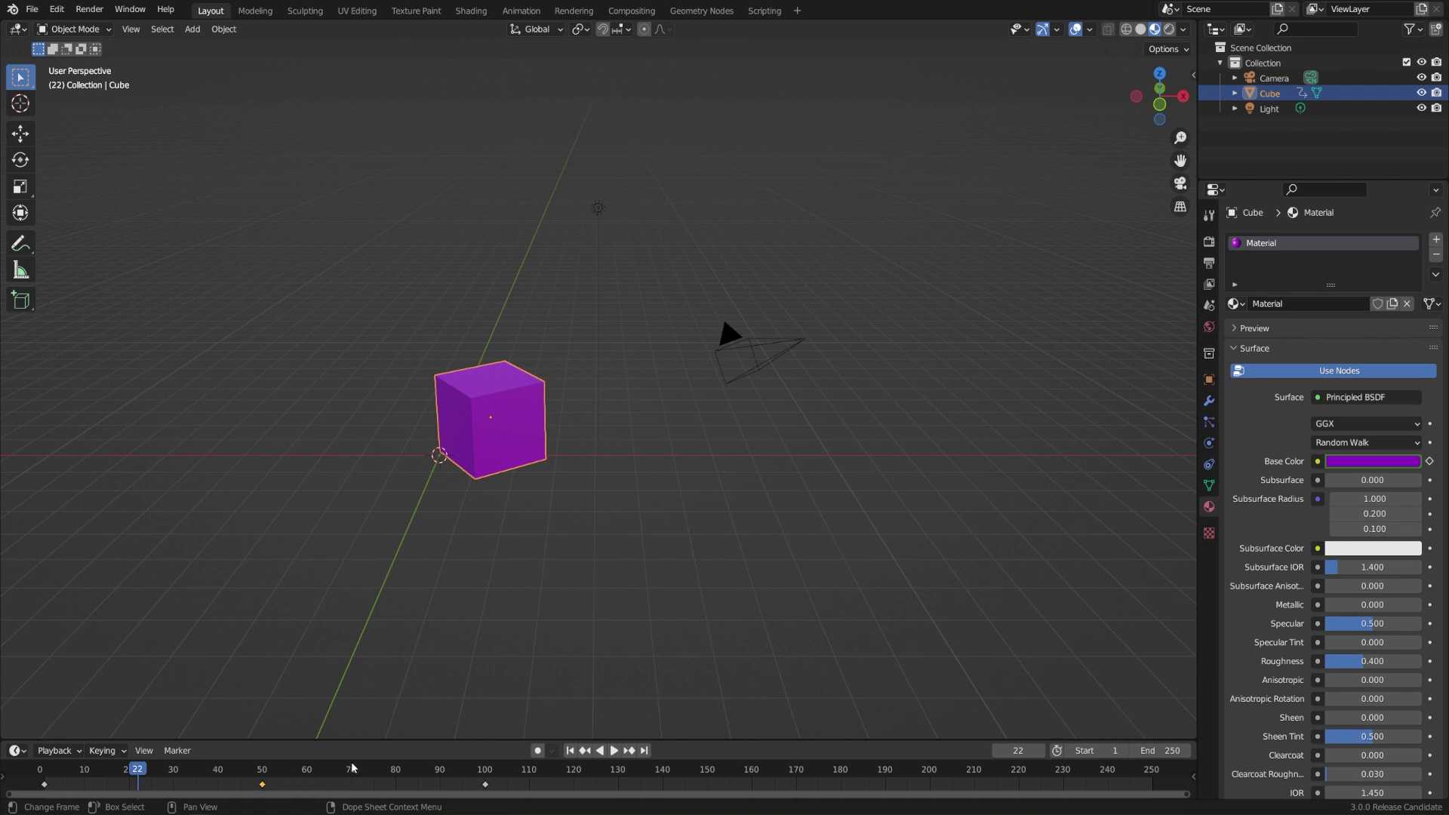
pyautogui.moveTo(351, 739); pyautogui.dragTo(364, 498)
pyautogui.click(15, 495)
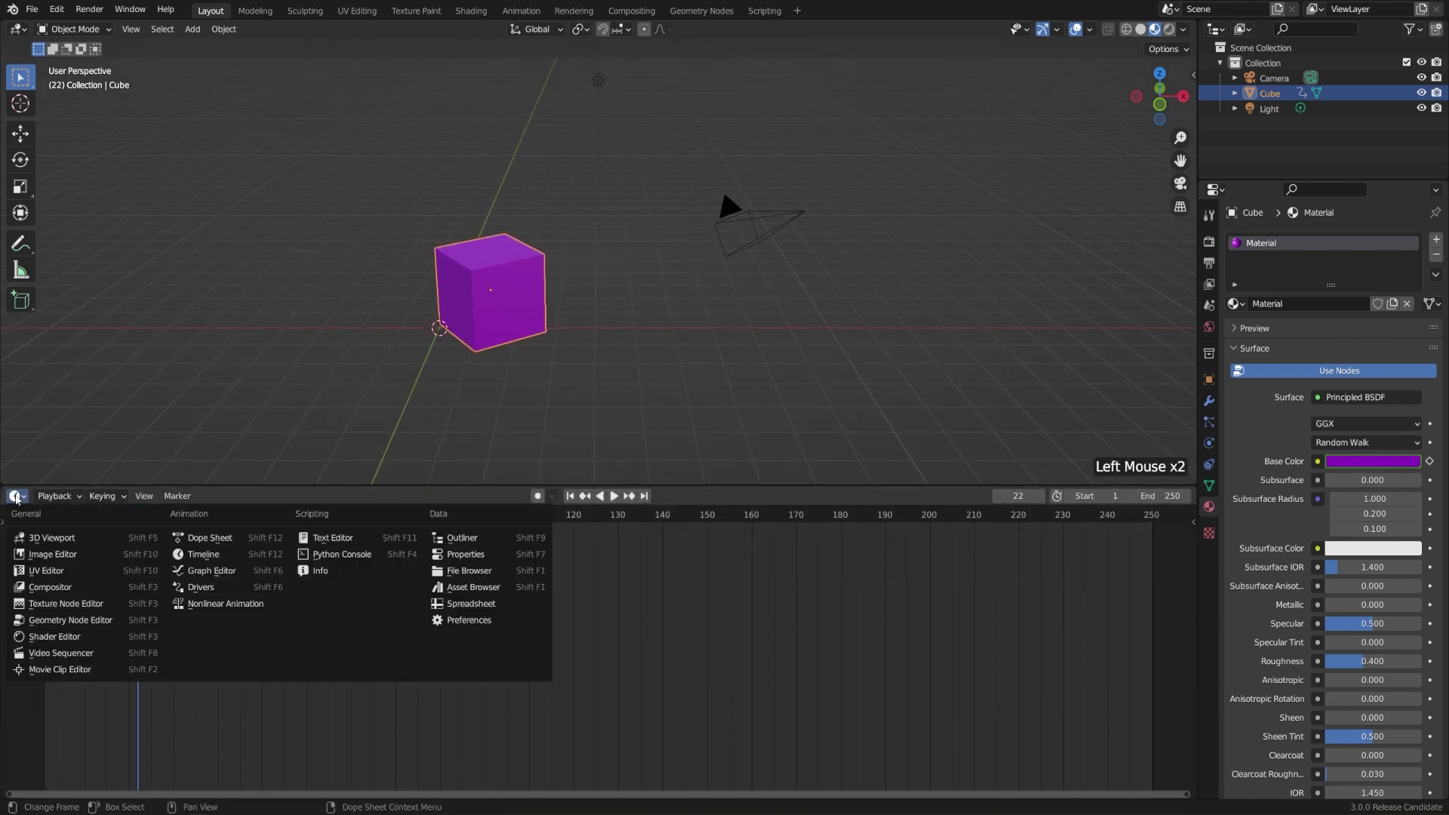
pyautogui.click(208, 572)
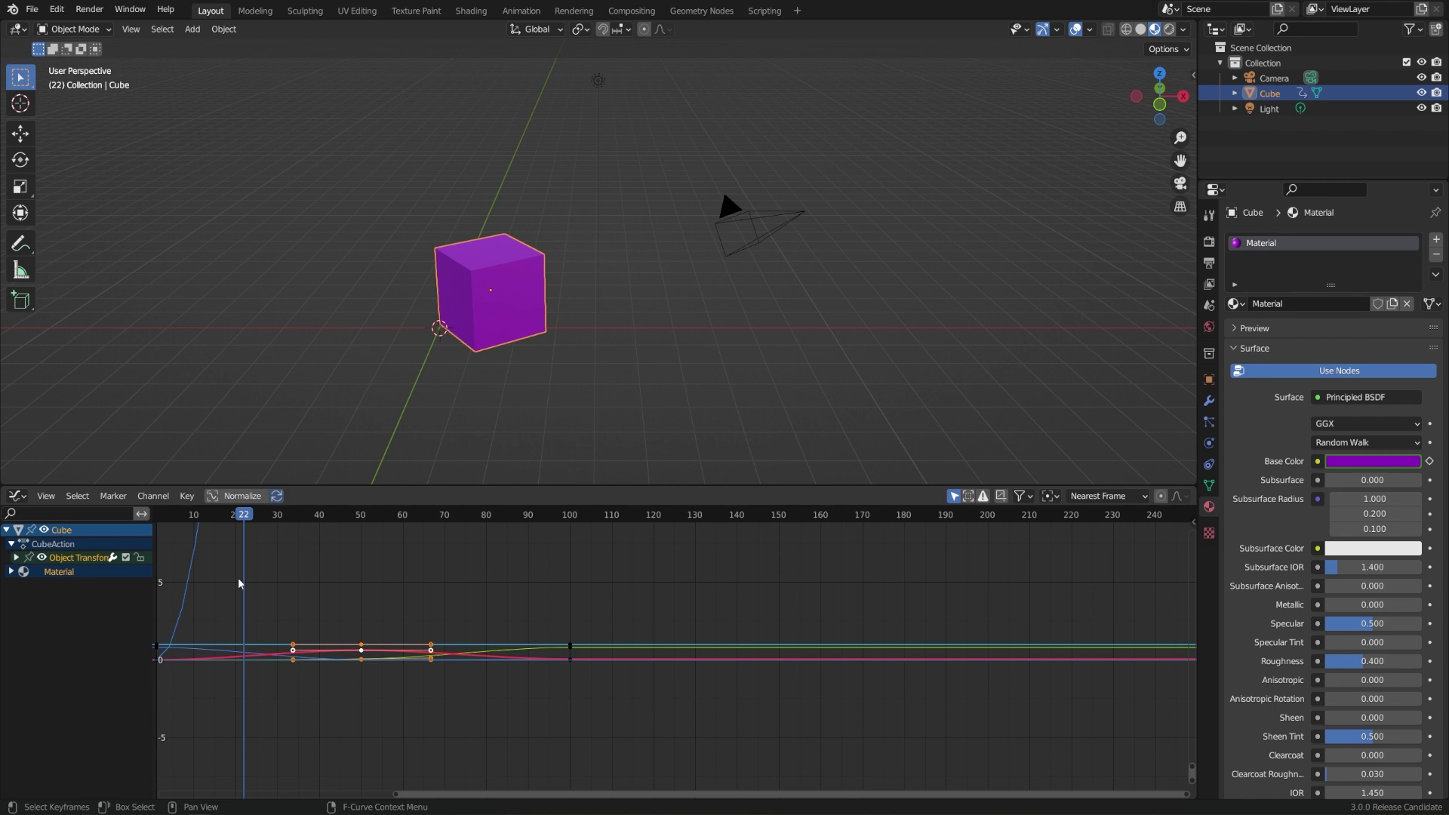
# Expand the Material and Shader Nodetree channels down to the Base Color curves and widen the channel list until their names are readable
pyautogui.scroll(-2, 314, 598)
pyautogui.moveTo(314, 598); pyautogui.dragTo(343, 634, button='middle')
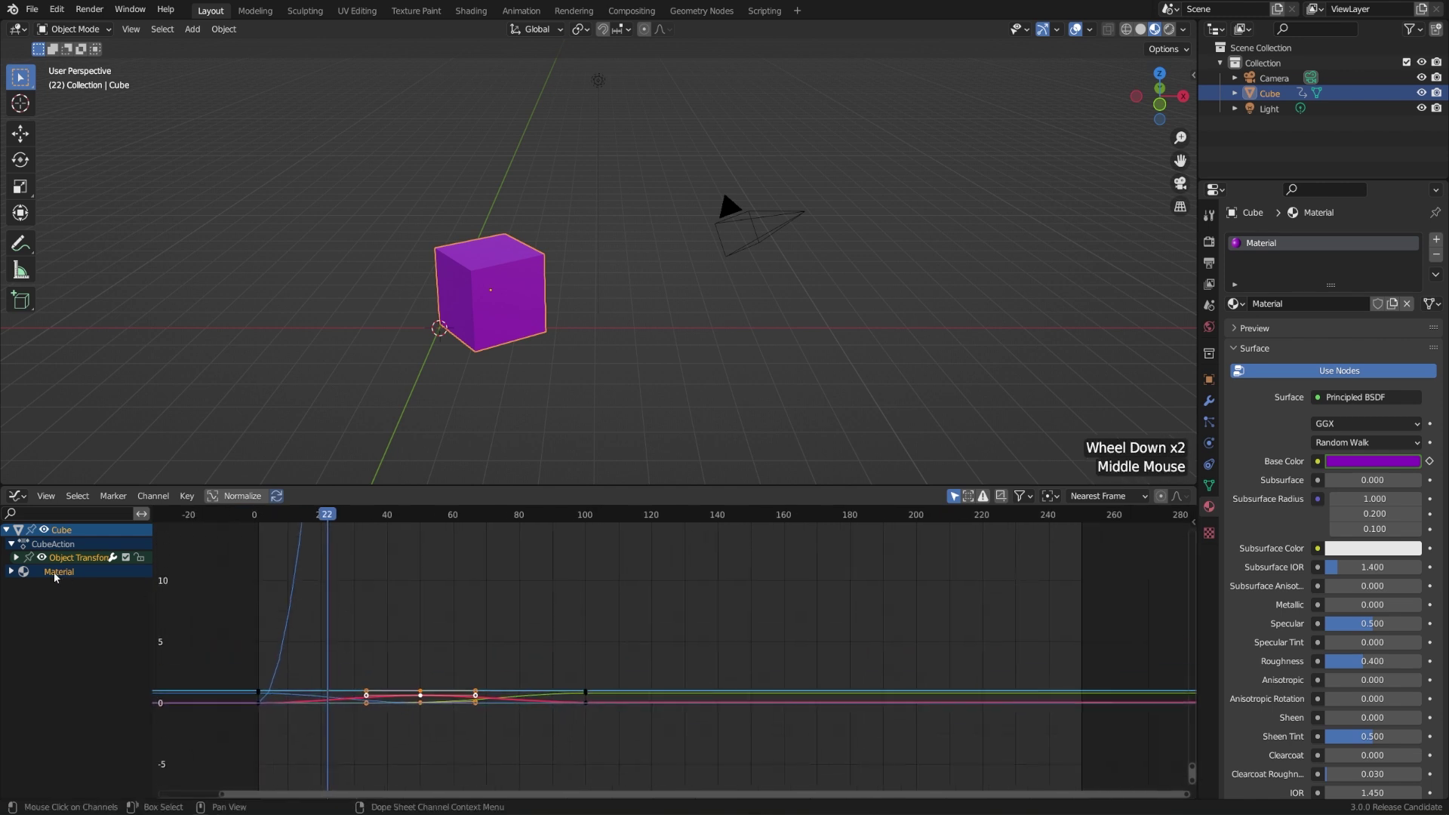
pyautogui.click(11, 573)
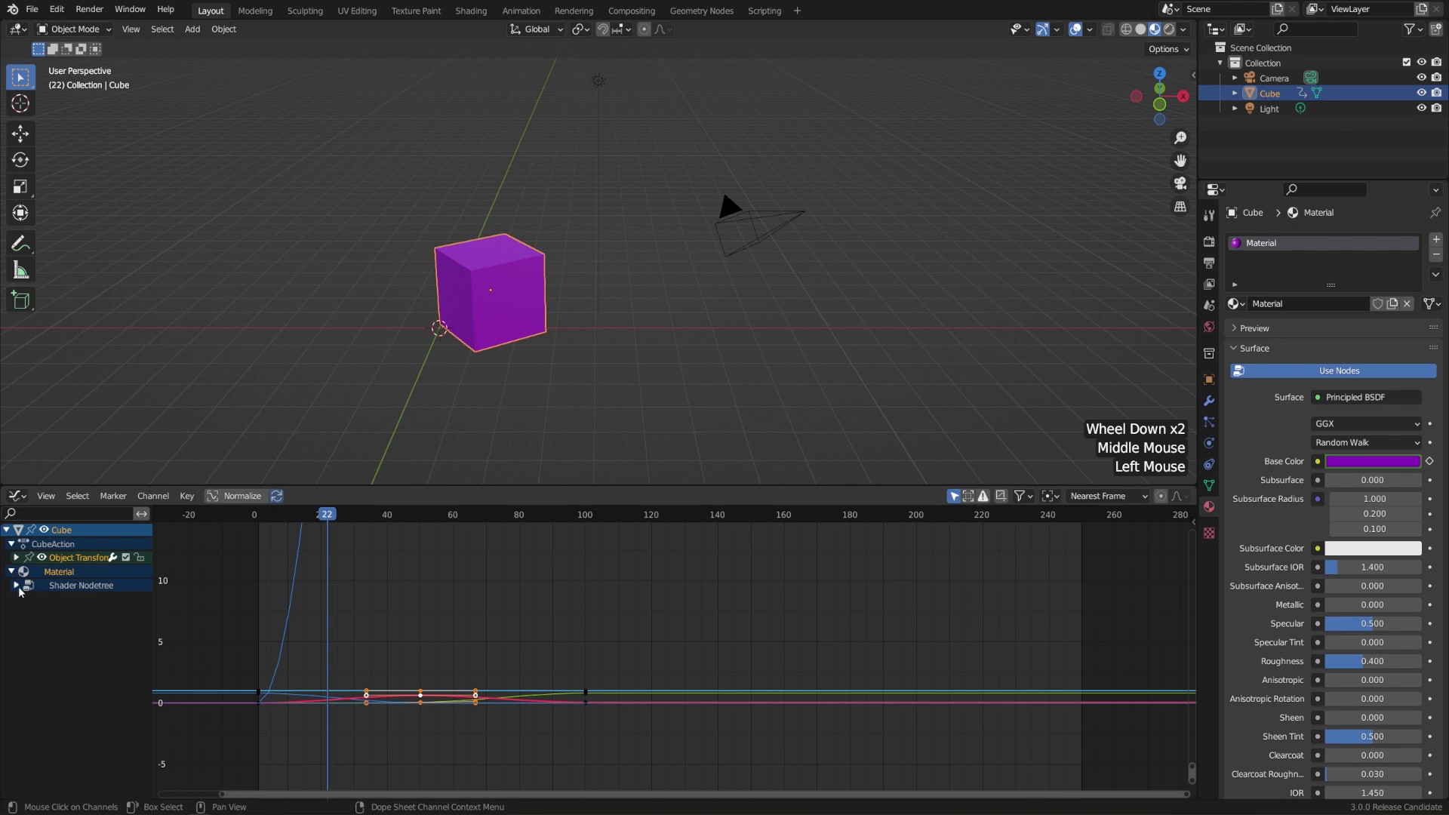
pyautogui.click(15, 587)
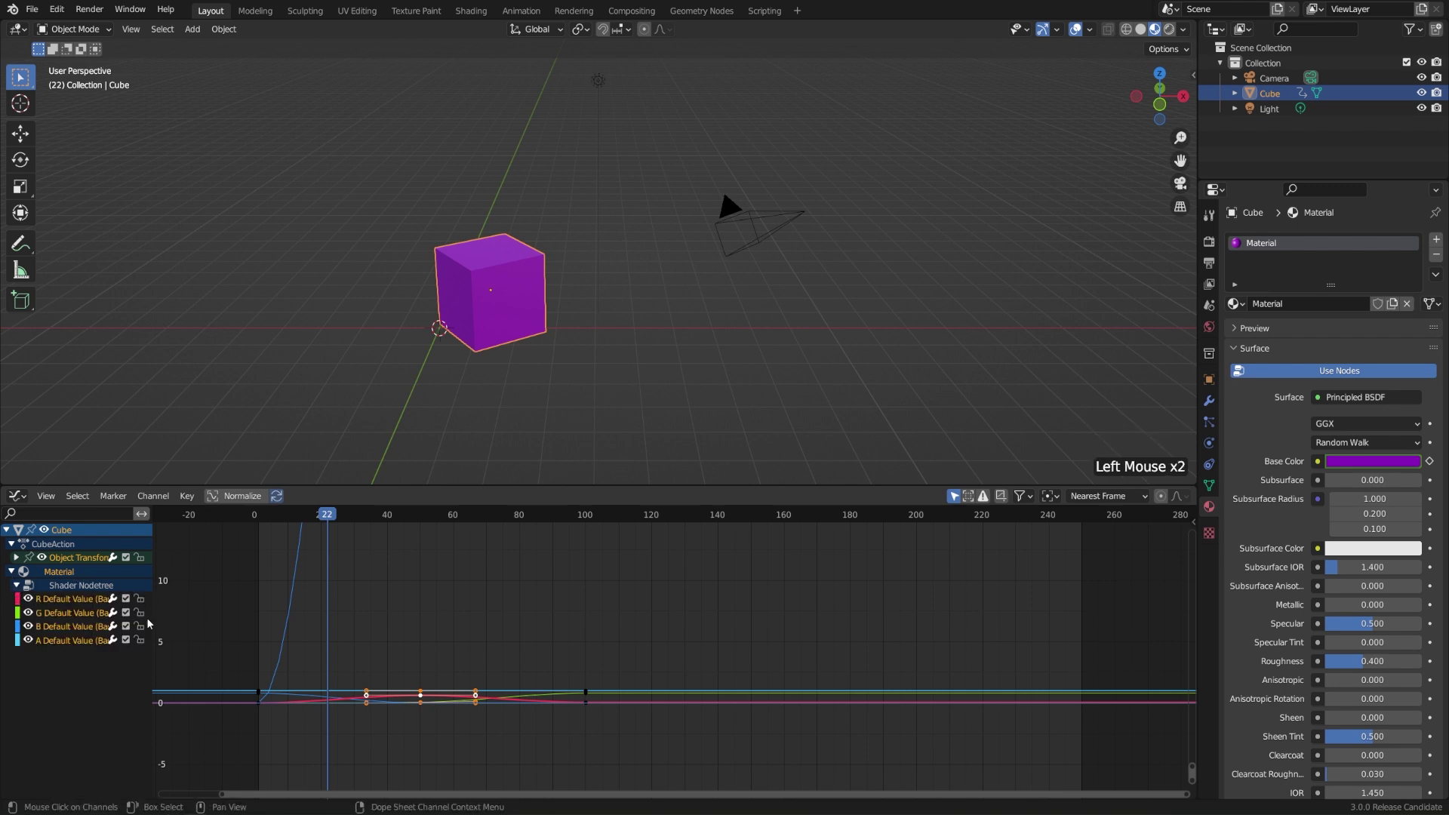
pyautogui.moveTo(151, 615); pyautogui.dragTo(199, 615)
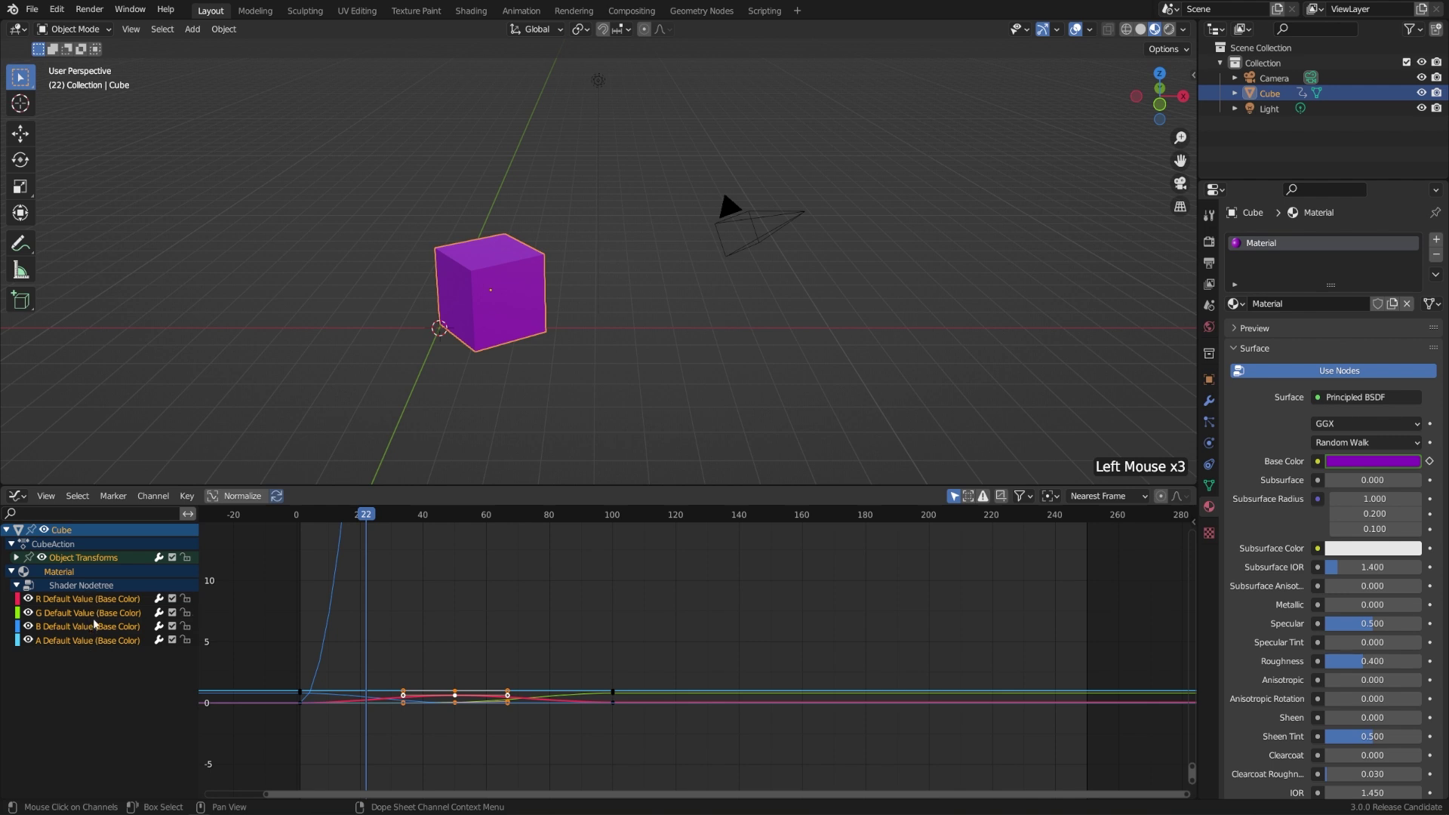
# Select only the red (R) Base Color channel and frame its selected keyframe's curve in the Graph Editor
pyautogui.tripleClick(112, 604)
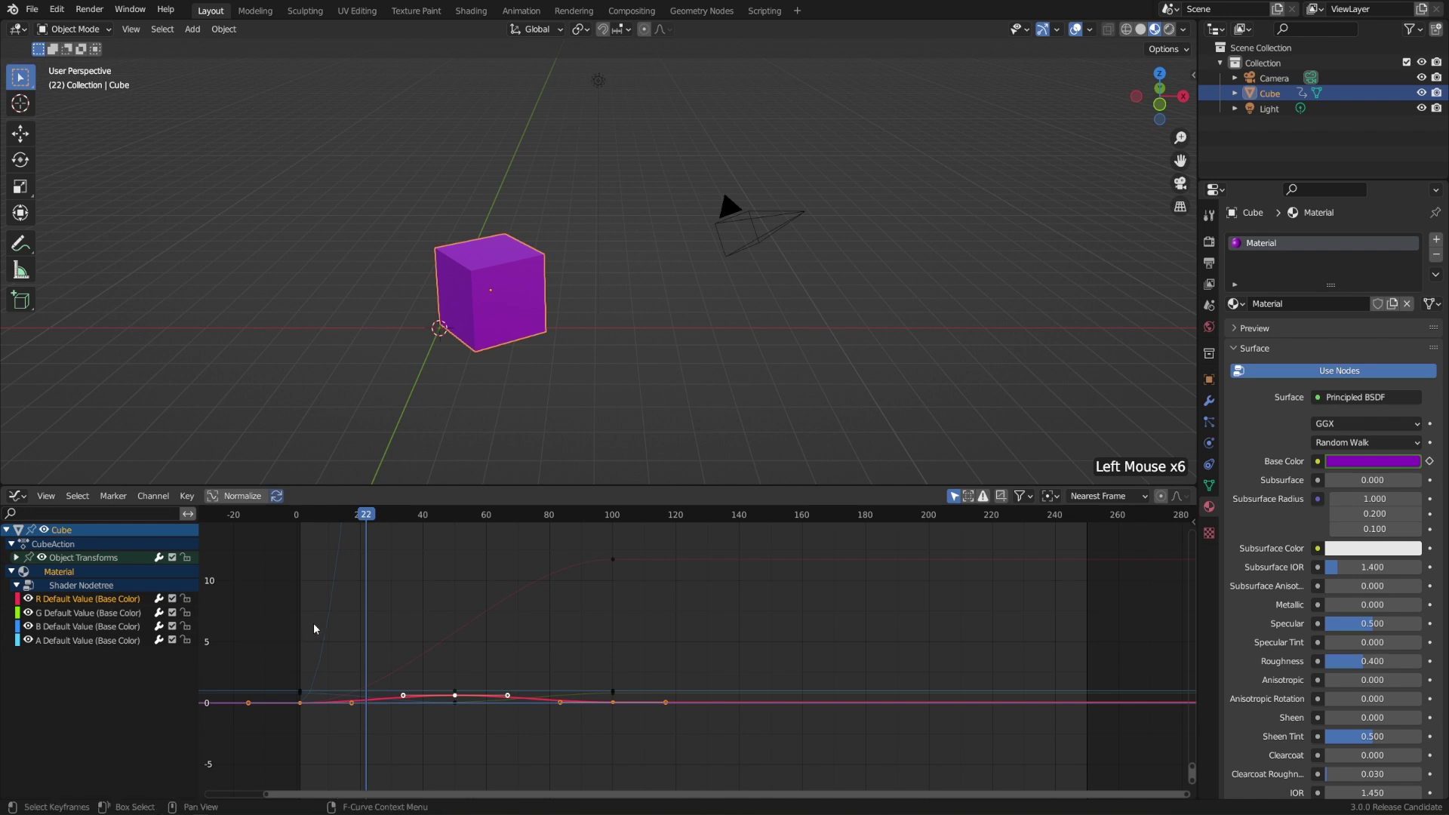
pyautogui.click(51, 495)
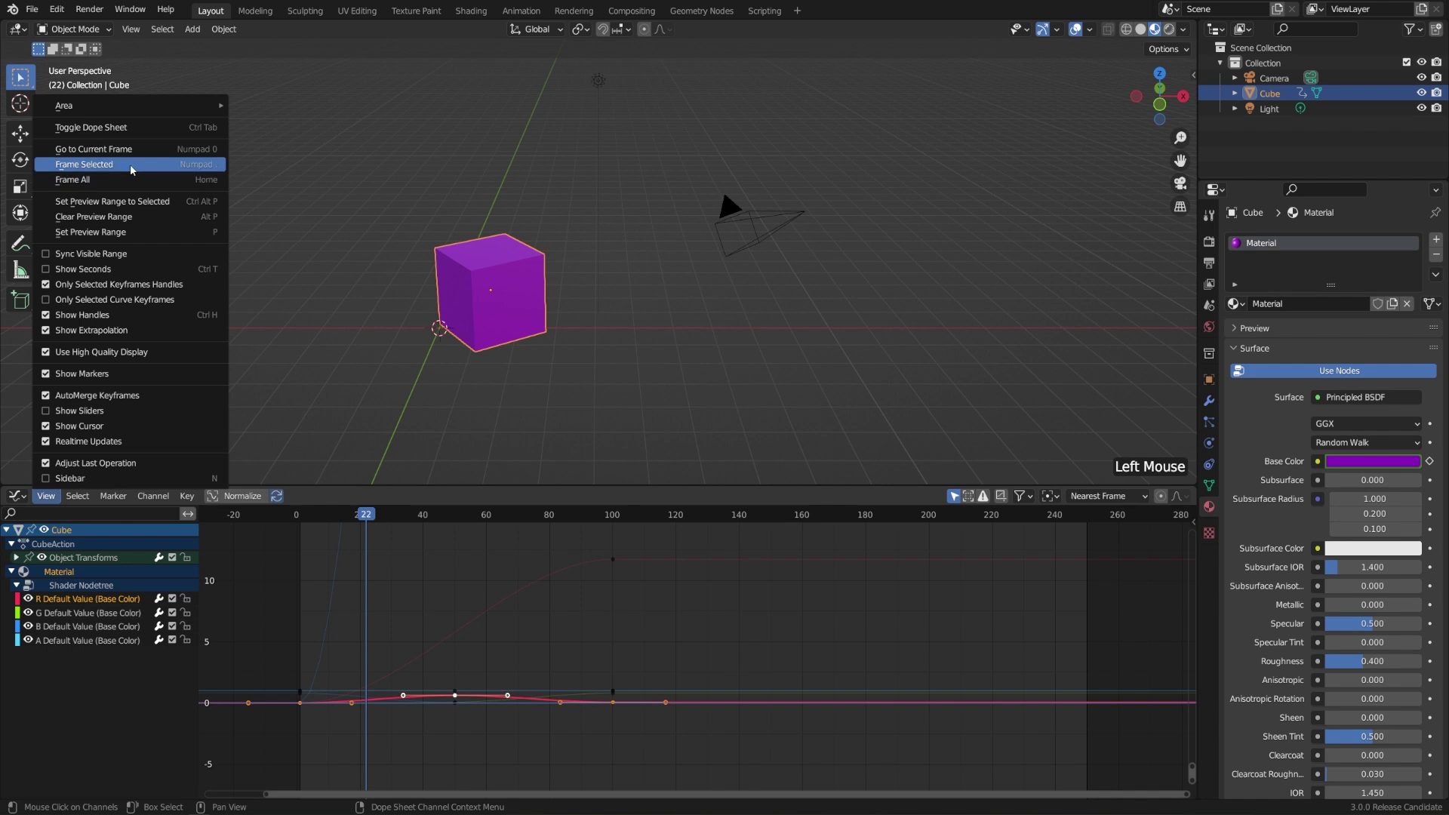
pyautogui.click(184, 165)
pyautogui.scroll(-2, 698, 611)
pyautogui.moveTo(689, 599); pyautogui.dragTo(641, 599, button='middle')
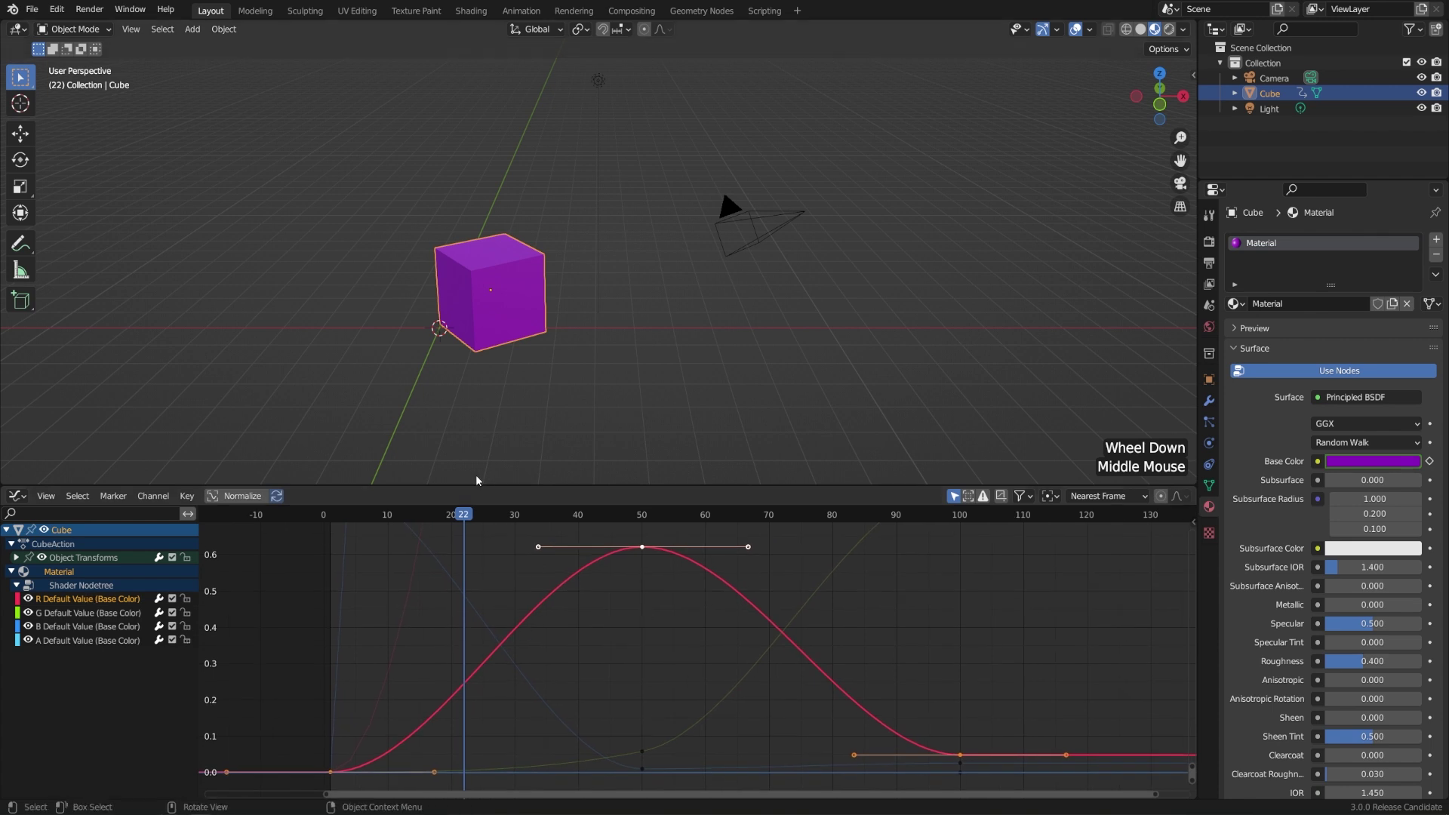
# Scrub along the red Base Color curve to frame 50, on to frame 100 and back to frame 82
pyautogui.moveTo(324, 515); pyautogui.dragTo(642, 522)
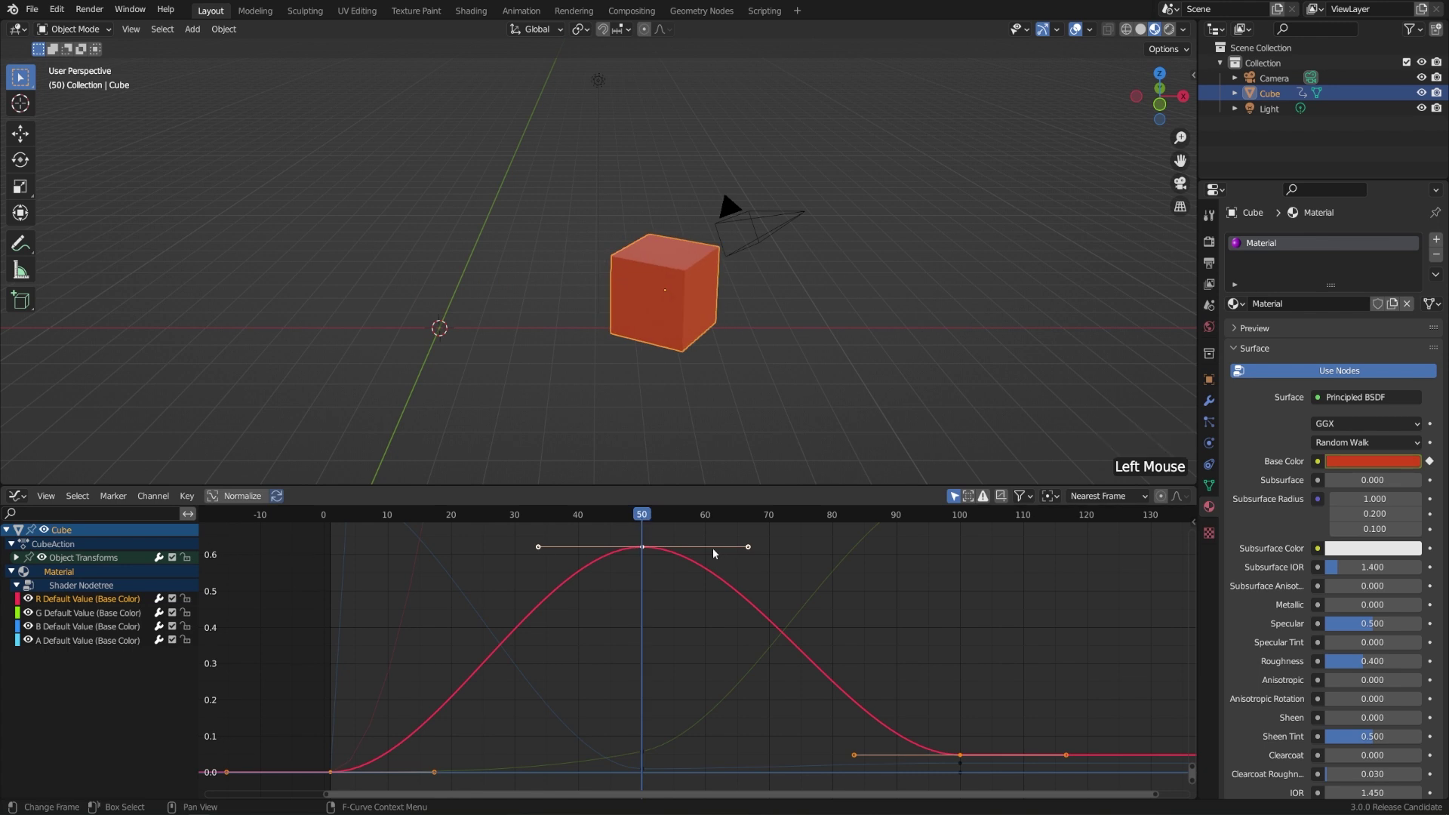
pyautogui.moveTo(642, 532); pyautogui.dragTo(960, 539)
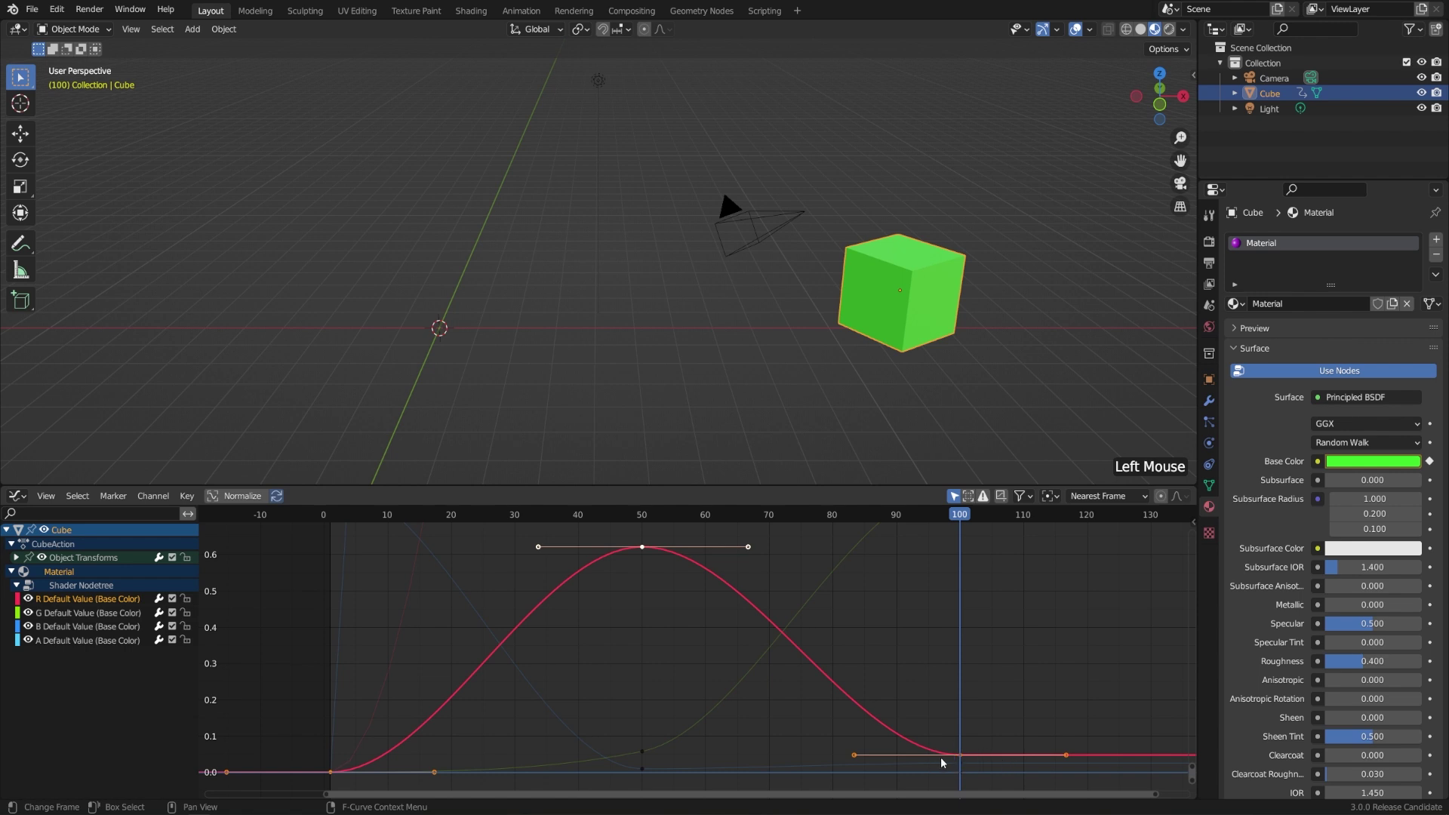
pyautogui.moveTo(957, 518); pyautogui.dragTo(847, 566)
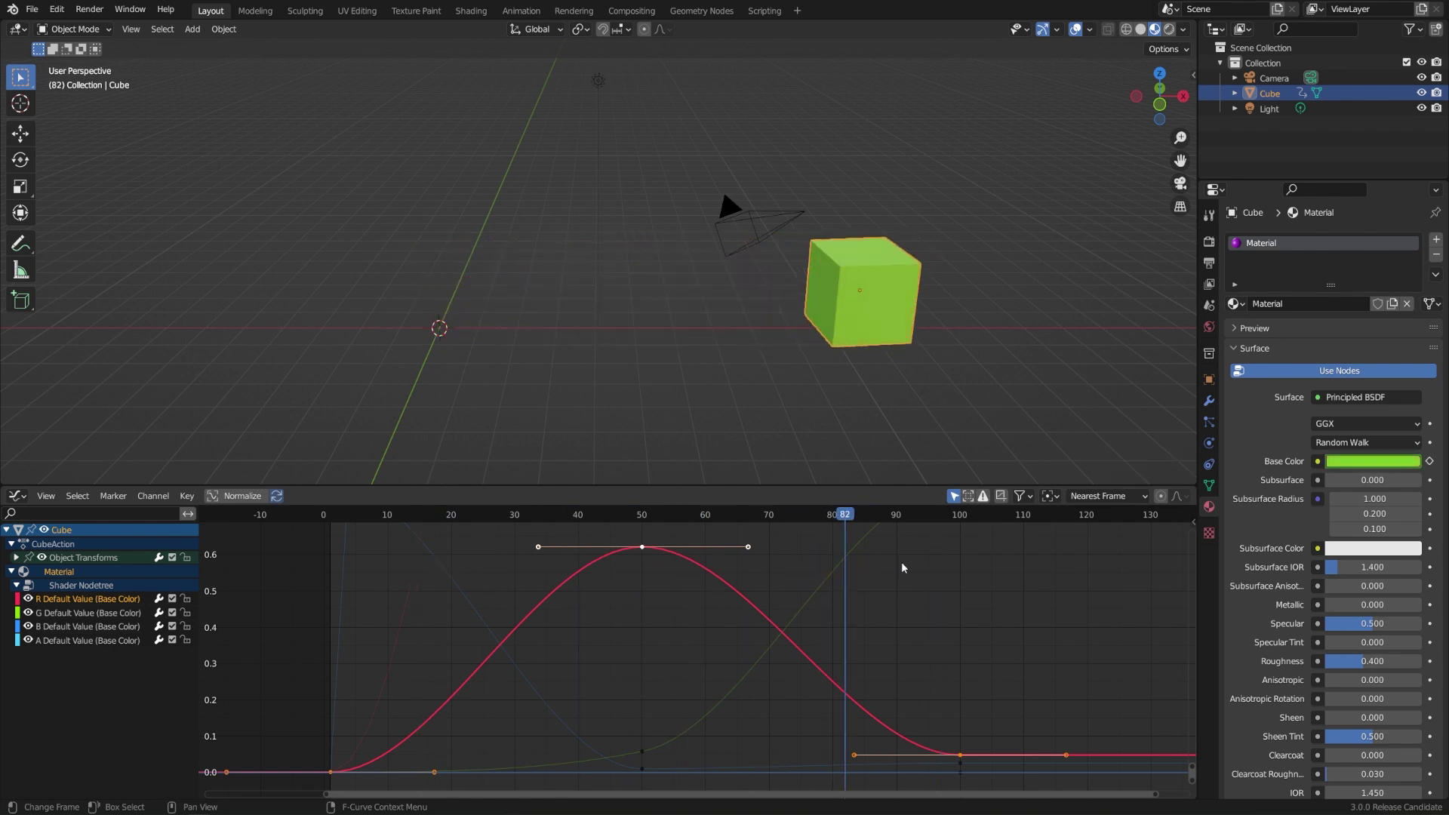
# Turn the Graph Editor back into a Timeline and shrink it to about 10% of the window height
pyautogui.click(21, 498)
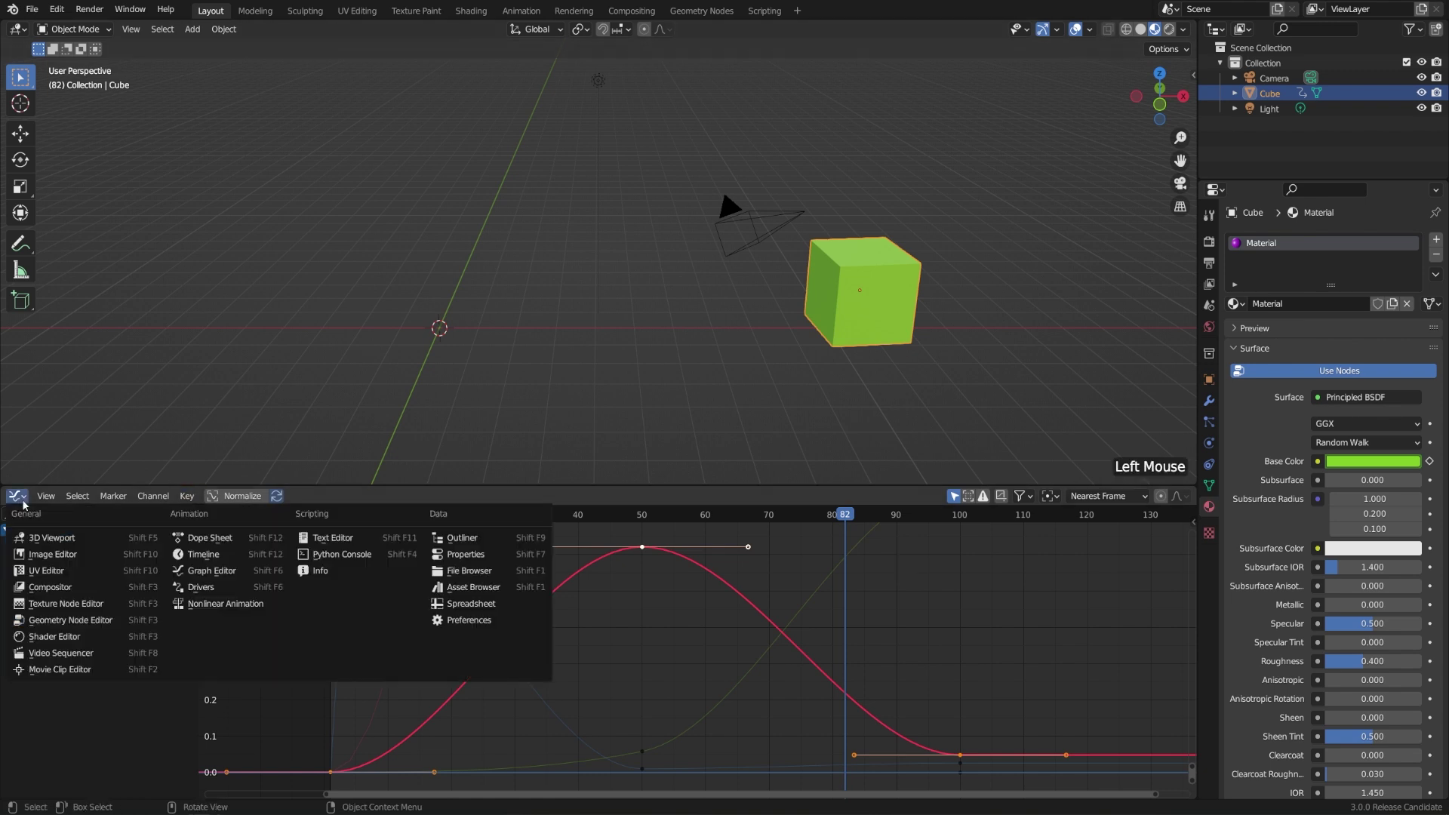
pyautogui.click(202, 554)
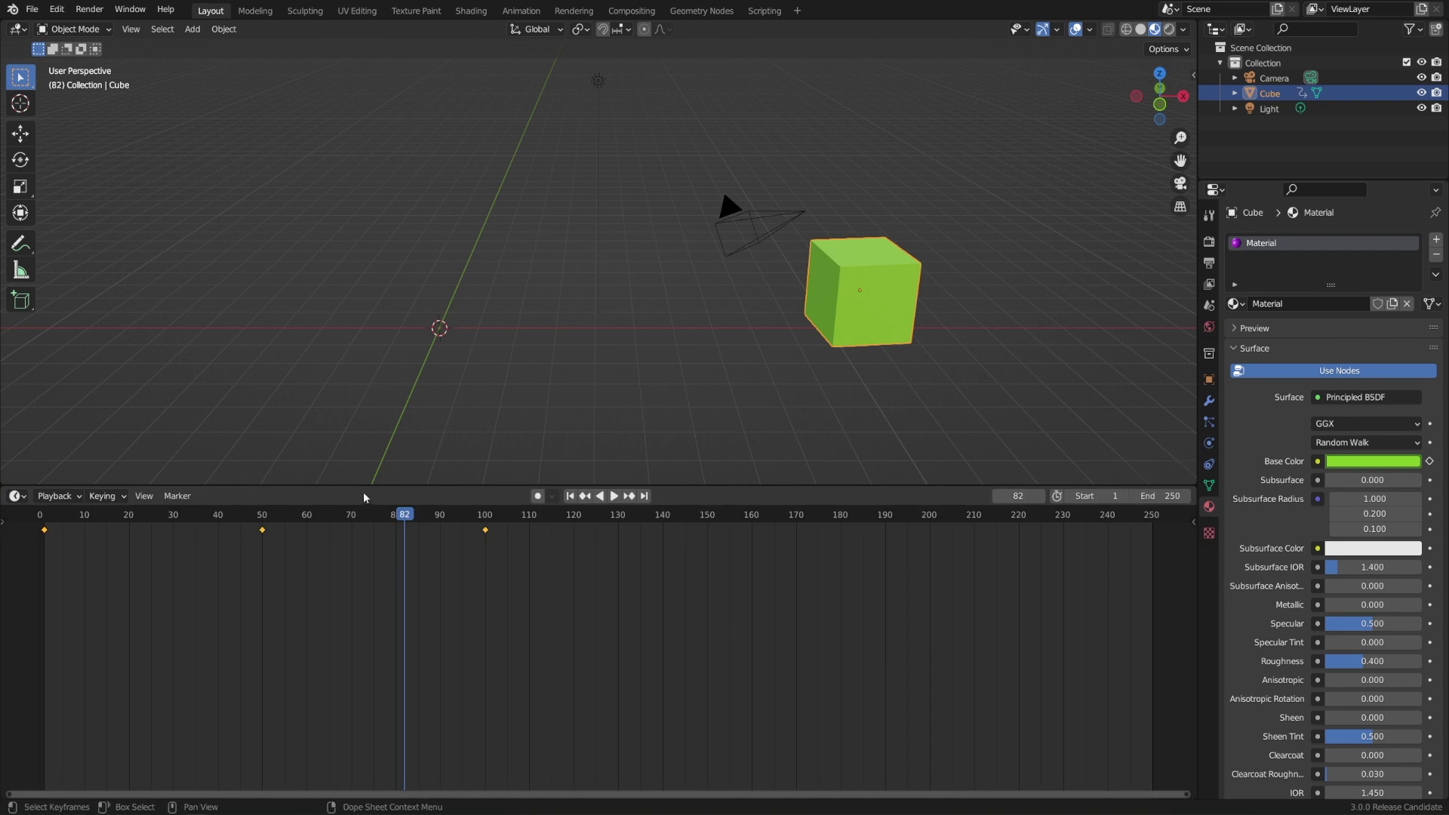
pyautogui.moveTo(363, 487); pyautogui.dragTo(352, 732)
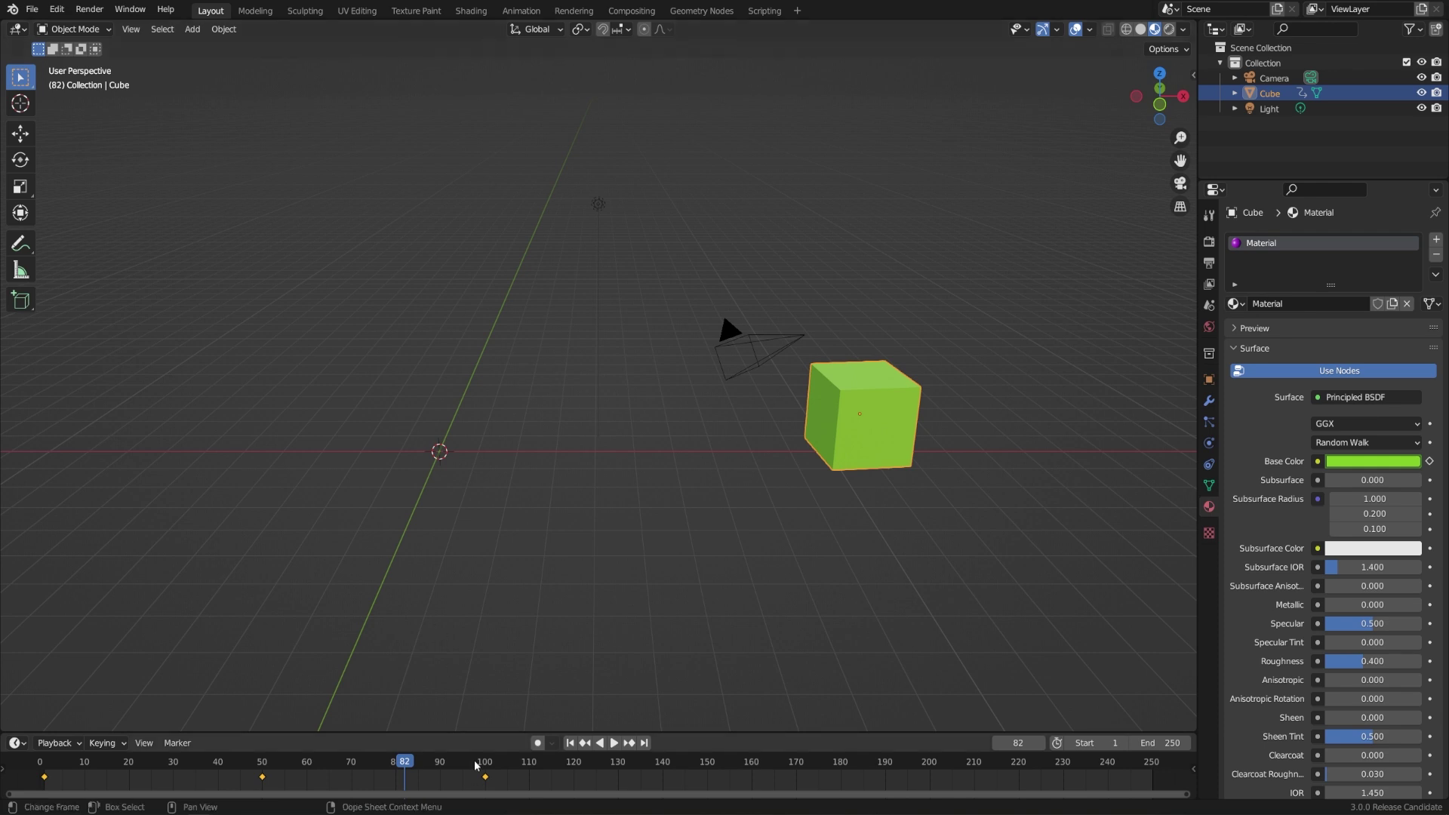
# Preview the cube's animation by scrubbing between the keyframes and playing it back, stopping at frame 53
pyautogui.press('space')
pyautogui.click(326, 768)
pyautogui.moveTo(326, 768); pyautogui.dragTo(485, 762)
pyautogui.press('space')
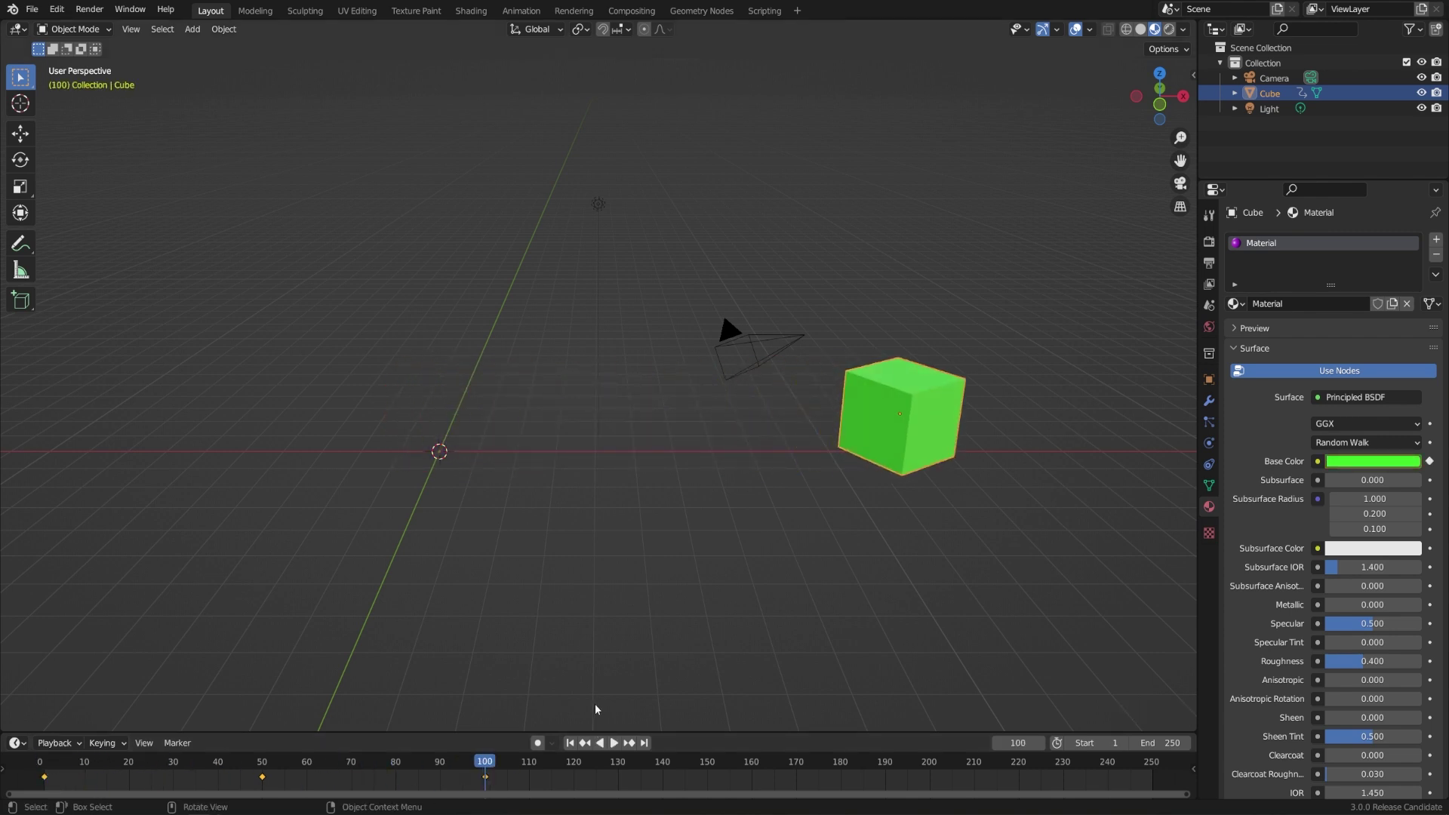
pyautogui.moveTo(483, 762); pyautogui.dragTo(97, 770)
pyautogui.press('space')
pyautogui.press('space')
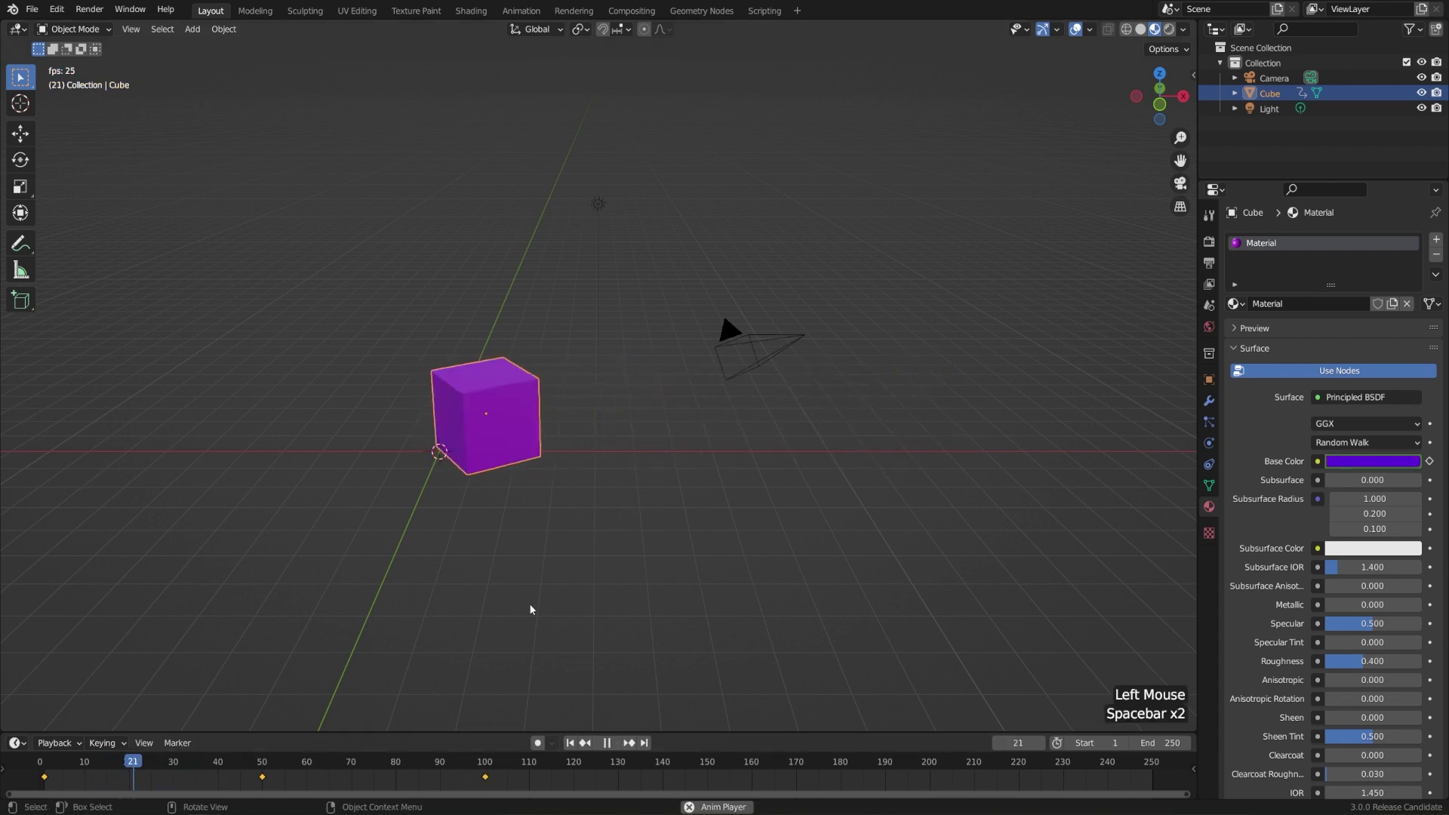
pyautogui.press('space')
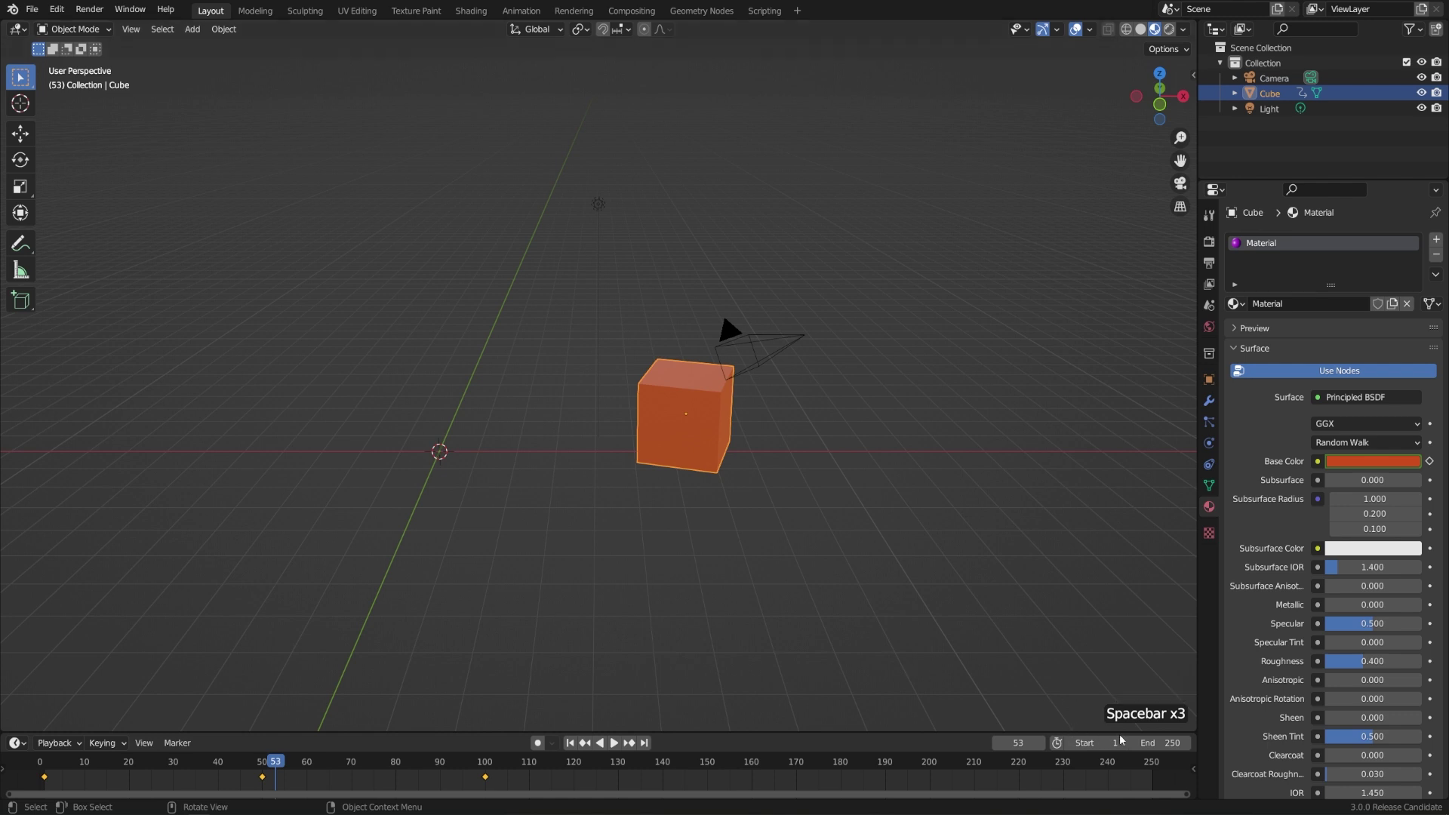
# Set the scene's end frame to 100 and play back the shortened range
pyautogui.click(1155, 743)
pyautogui.write('1')
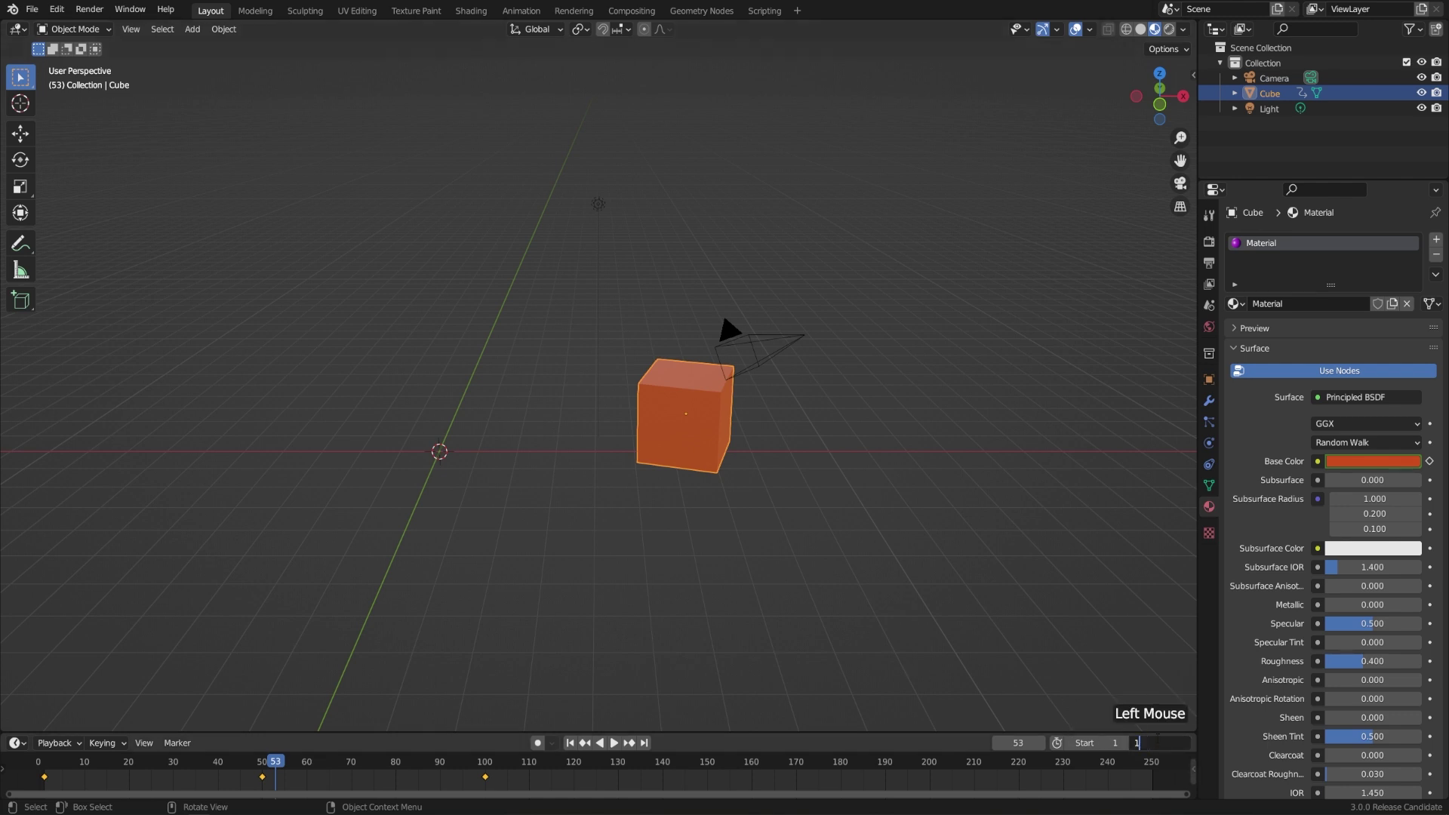
pyautogui.write('00')
pyautogui.moveTo(400, 784); pyautogui.dragTo(710, 784, button='middle')
pyautogui.press('space')
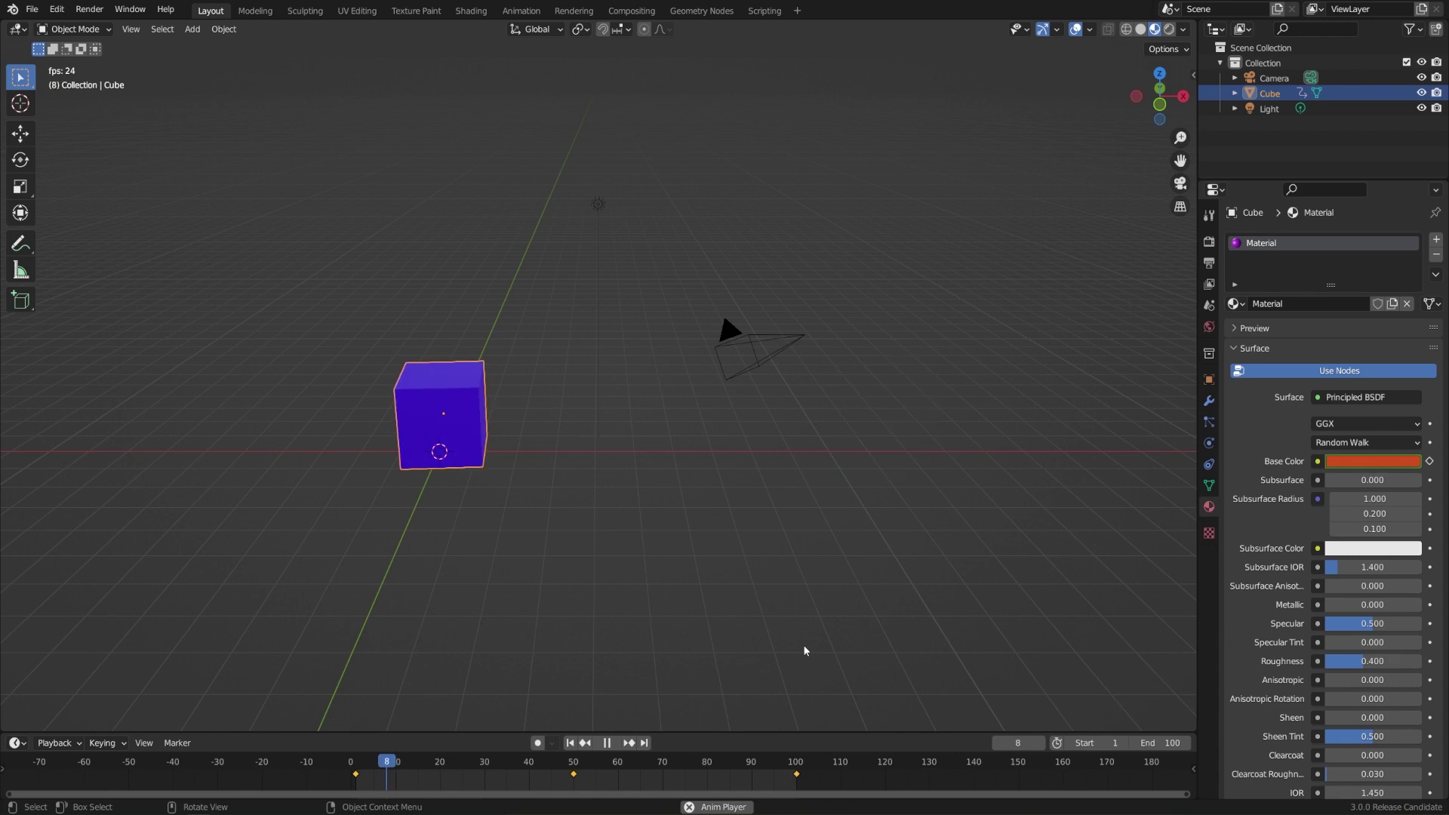
pyautogui.press('space')
# Compose the viewport around the cube's path and align the active camera to this view
pyautogui.keyDown('shift'); pyautogui.moveTo(803, 644); pyautogui.dragTo(818, 576, button='middle'); pyautogui.keyUp('shift')
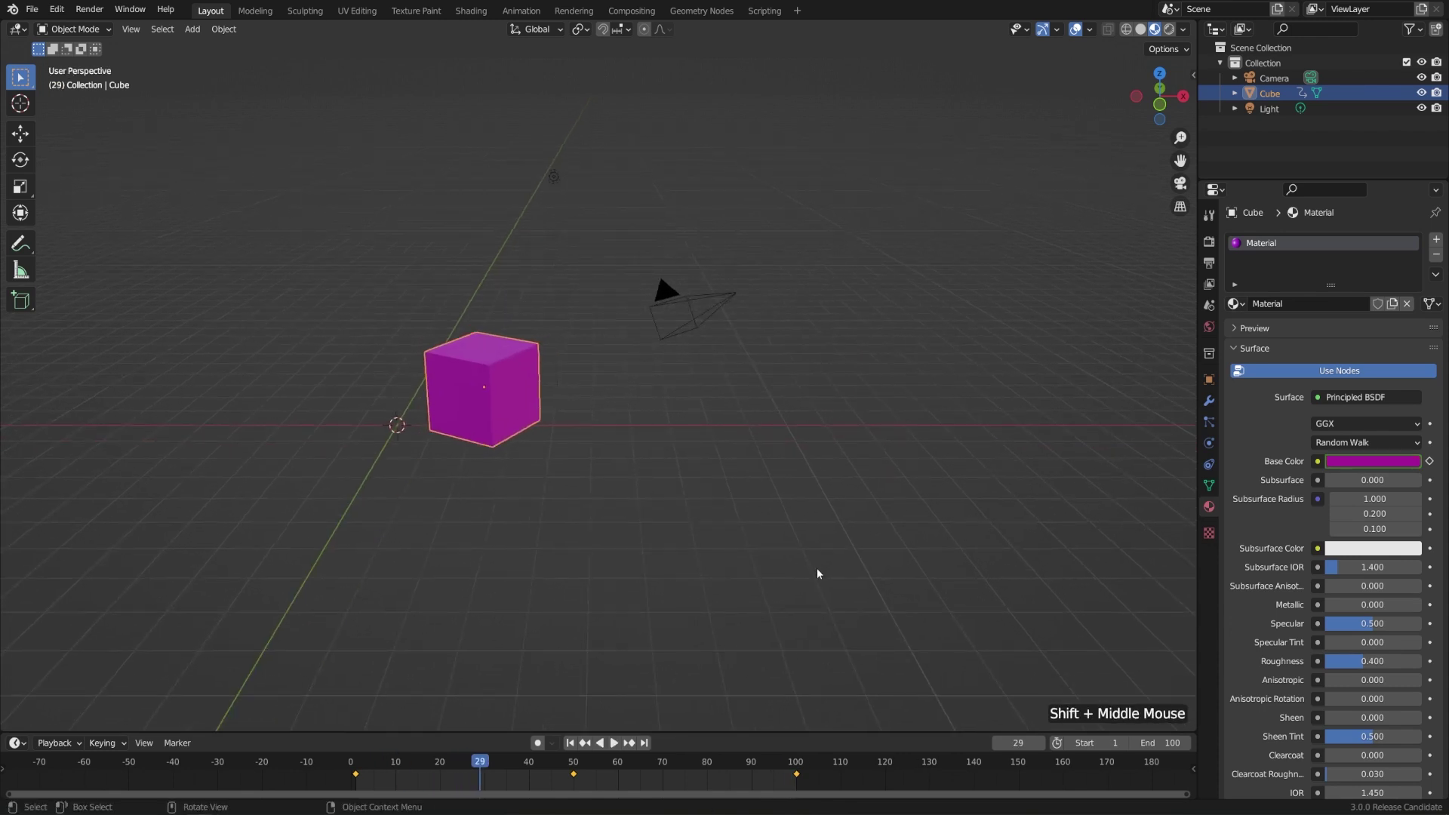
pyautogui.hotkey('ctrl', 'alt')
pyautogui.press('ctrl+alt+KP_0')
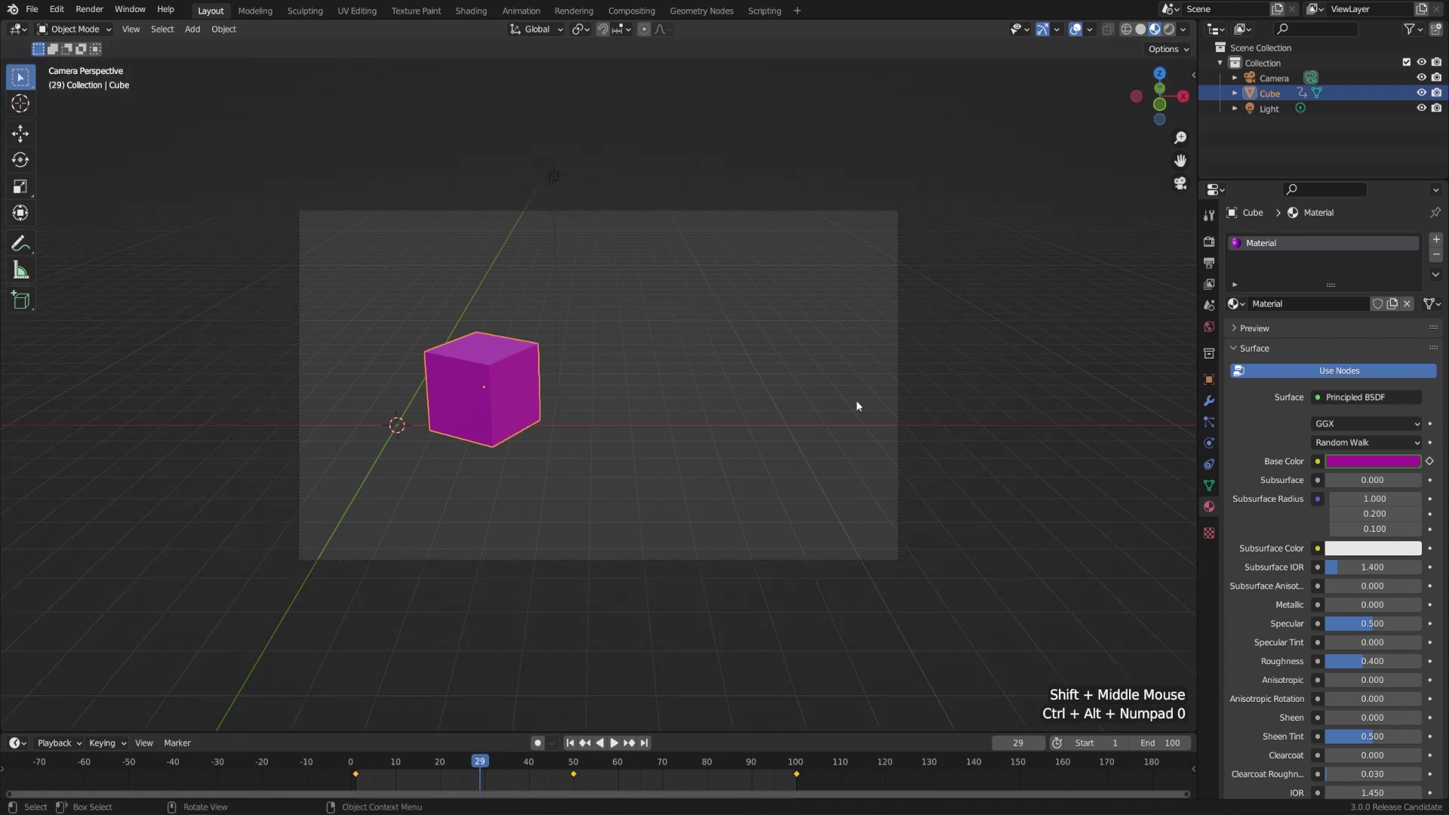
pyautogui.scroll(1, 857, 404)
# At frame 100, move the camera back along its local Z and adjust it sideways until the green cube fits inside the frame
pyautogui.moveTo(475, 764); pyautogui.dragTo(796, 766)
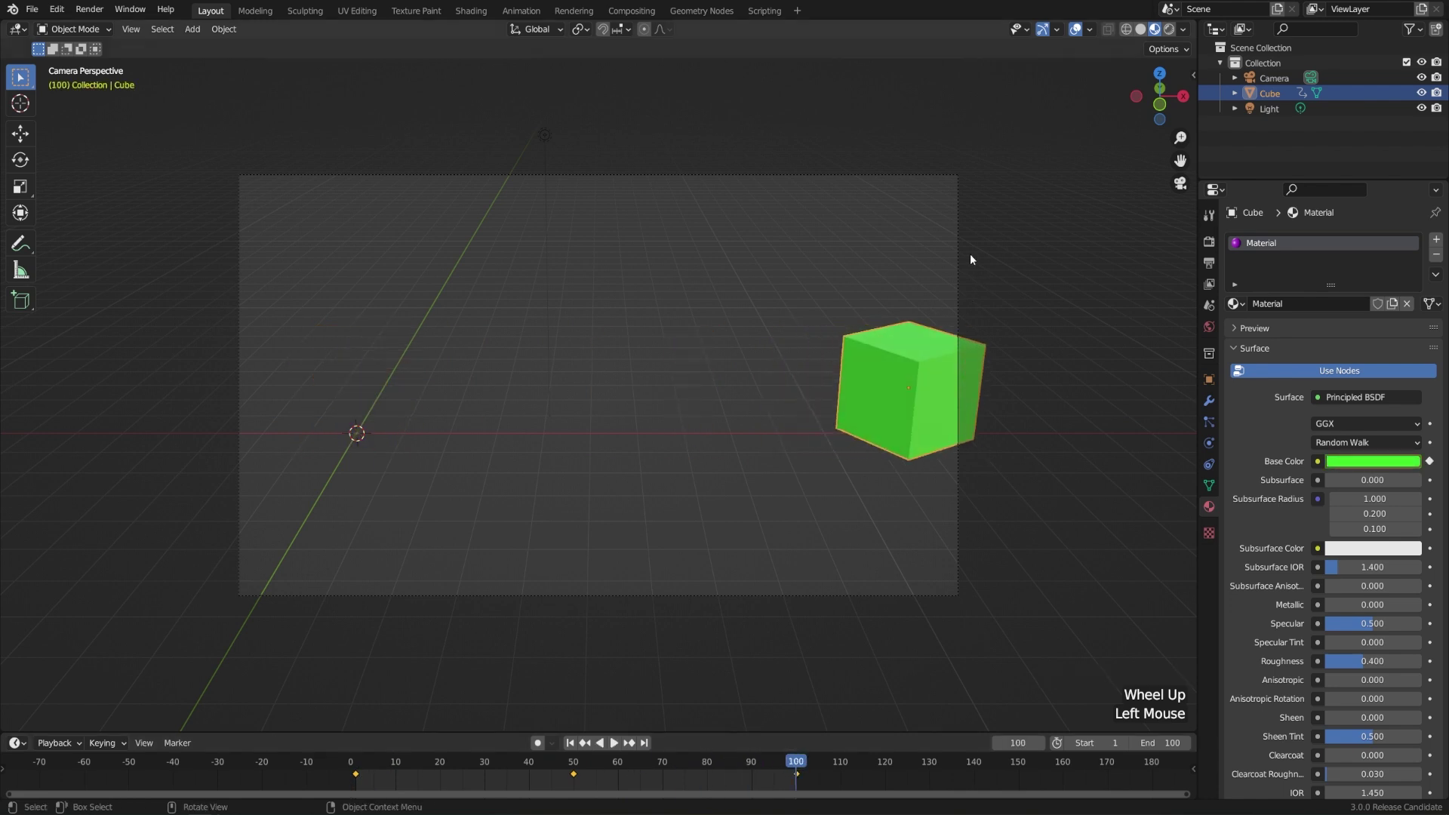
pyautogui.click(1273, 76)
pyautogui.press('g')
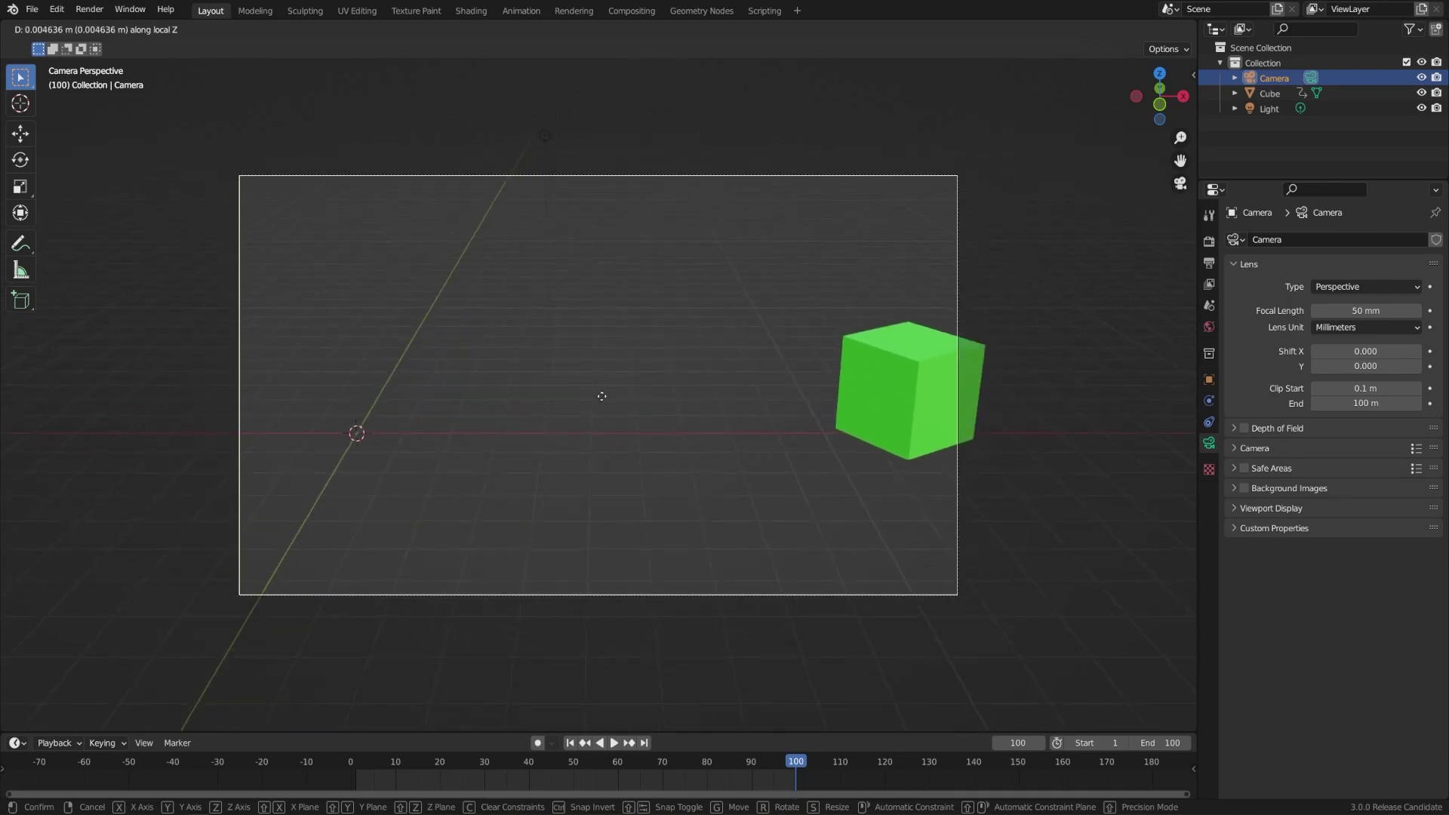
pyautogui.click(617, 480)
pyautogui.press('g')
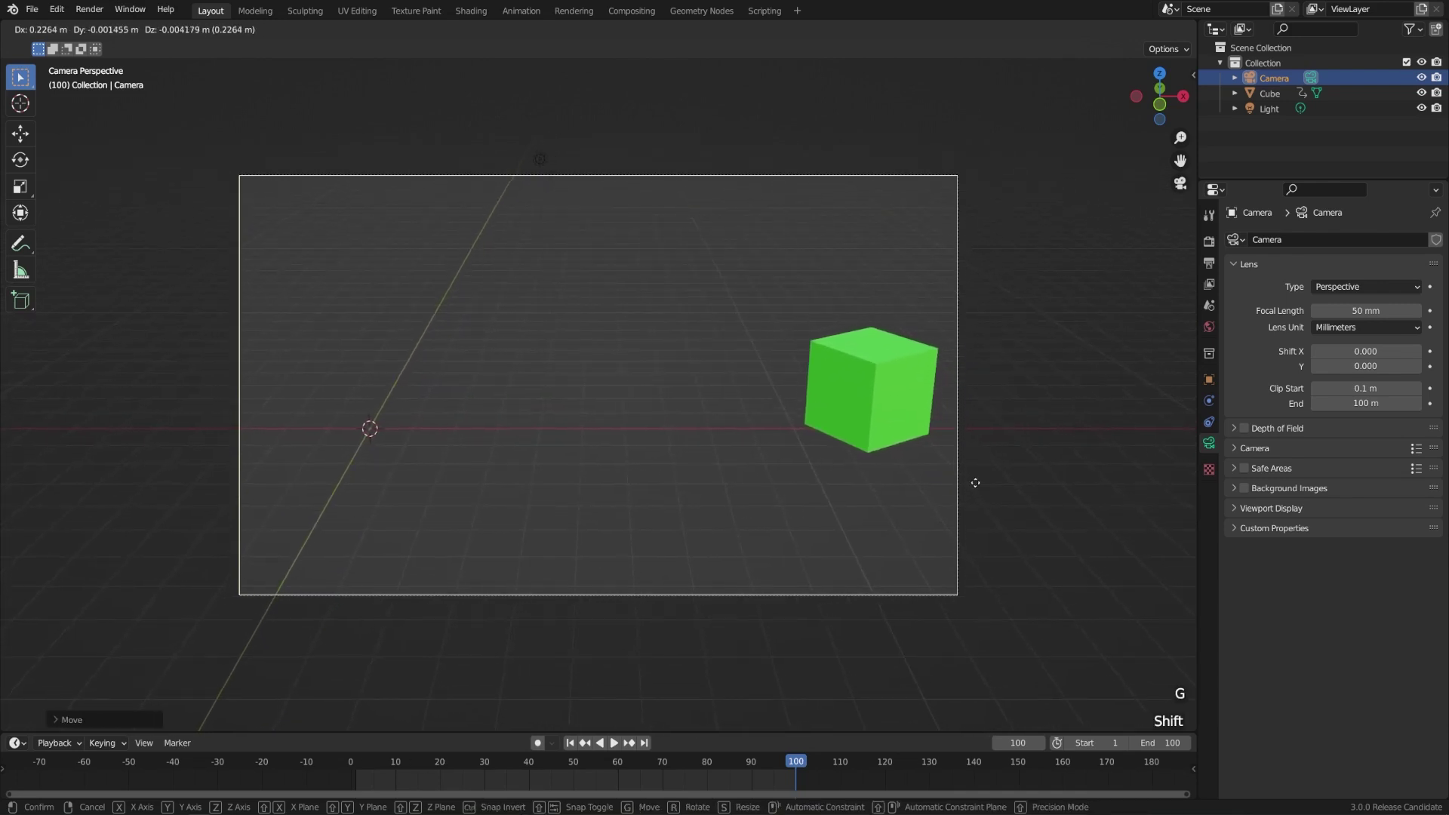
pyautogui.click(1168, 492)
# Play the animation through the camera, stop at frame 57, render that frame as a still and close the render window
pyautogui.click(613, 743)
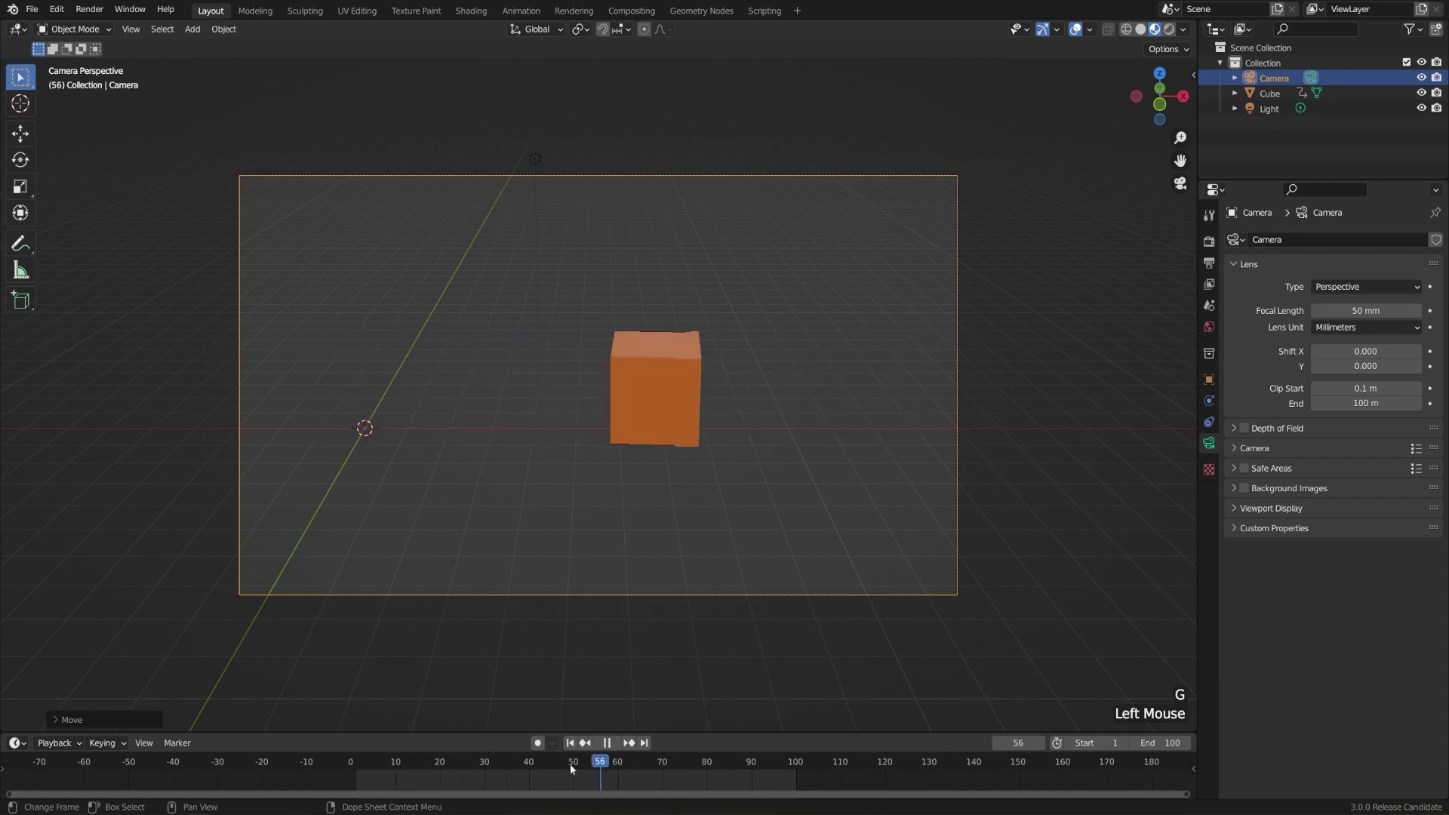
pyautogui.click(607, 742)
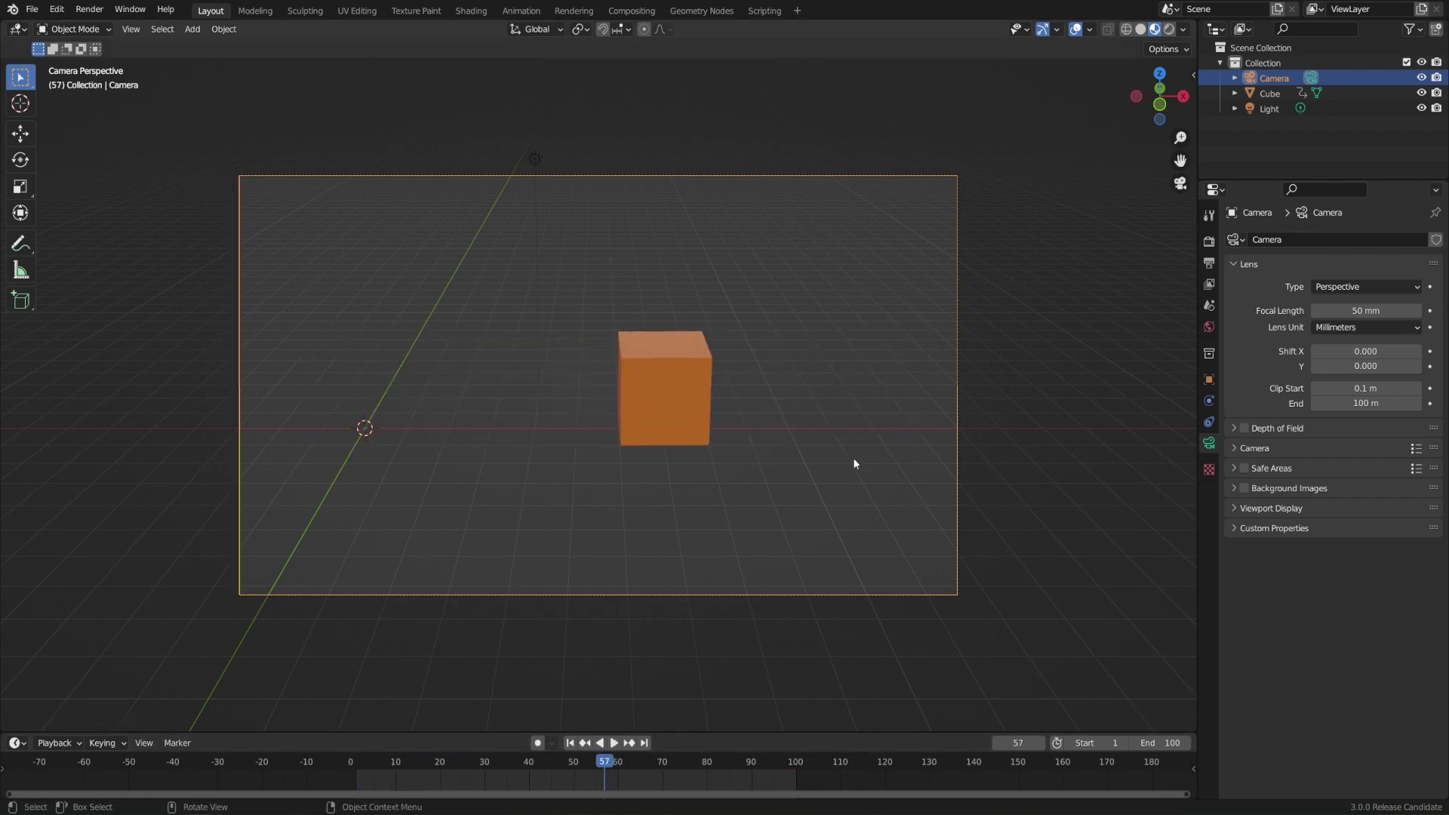
pyautogui.press('F12')
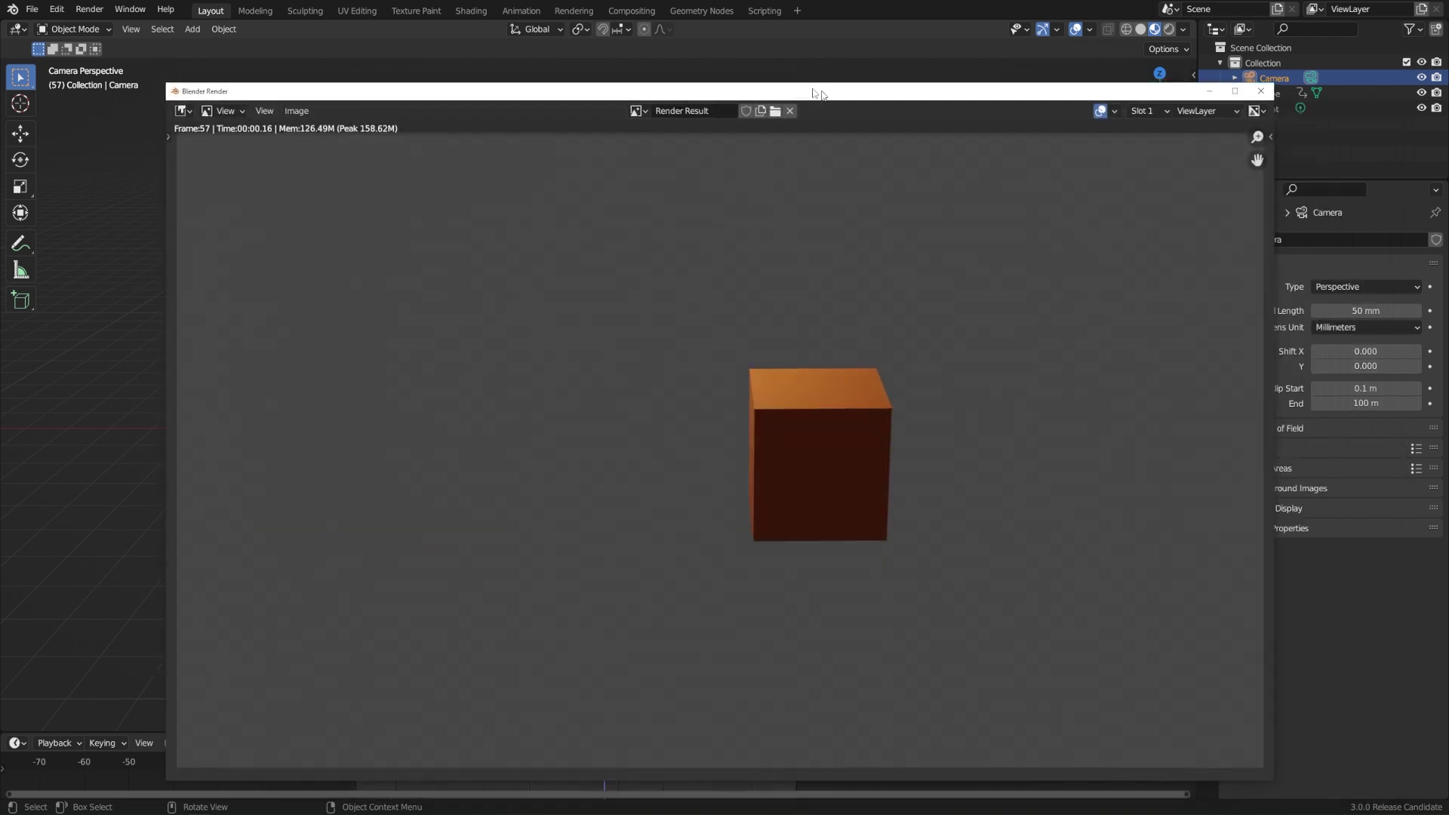
pyautogui.click(1132, 66)
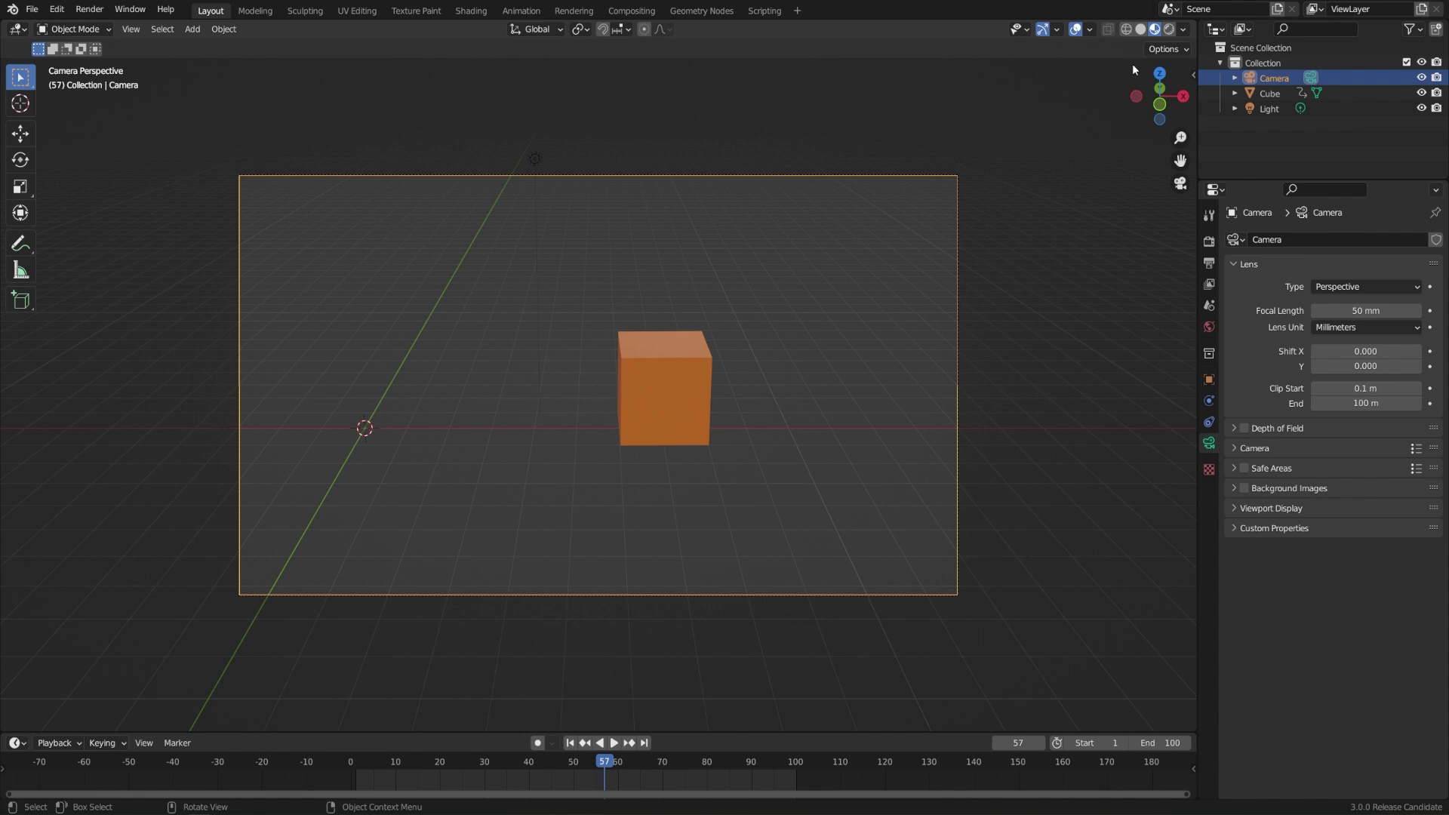
# Set the scene's output file format to FFmpeg Video
pyautogui.click(1210, 263)
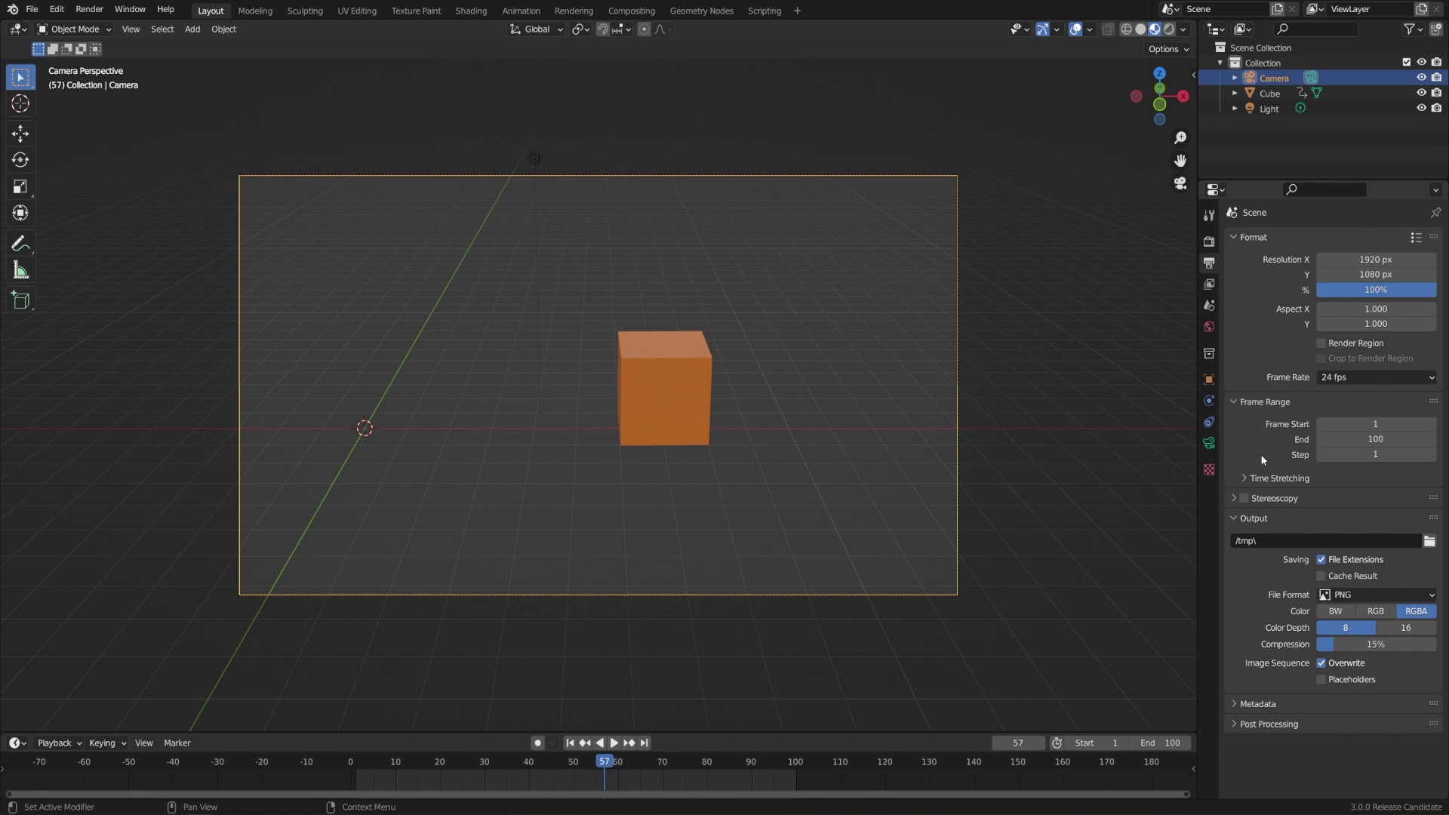
pyautogui.click(1352, 595)
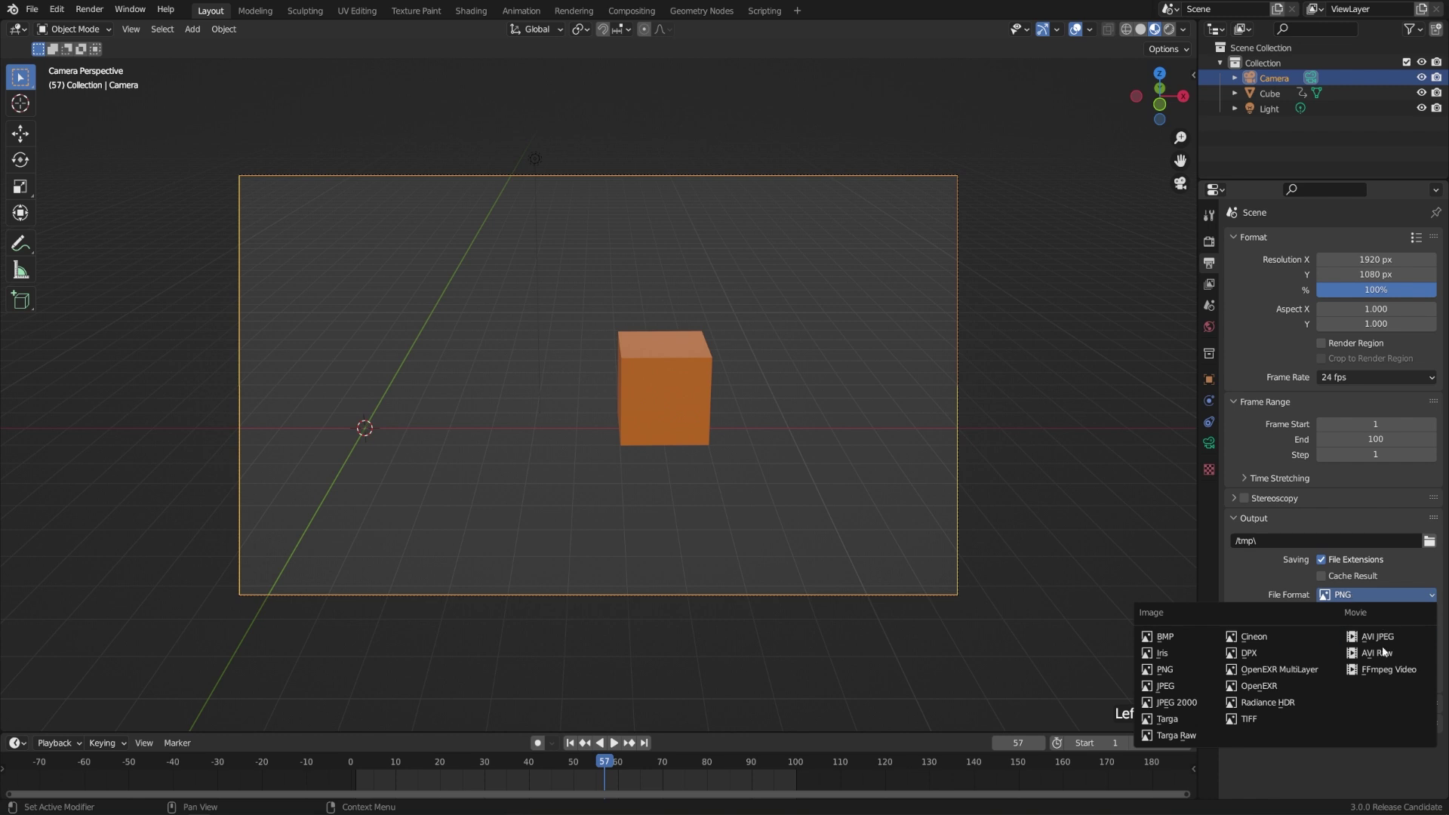
pyautogui.click(1381, 671)
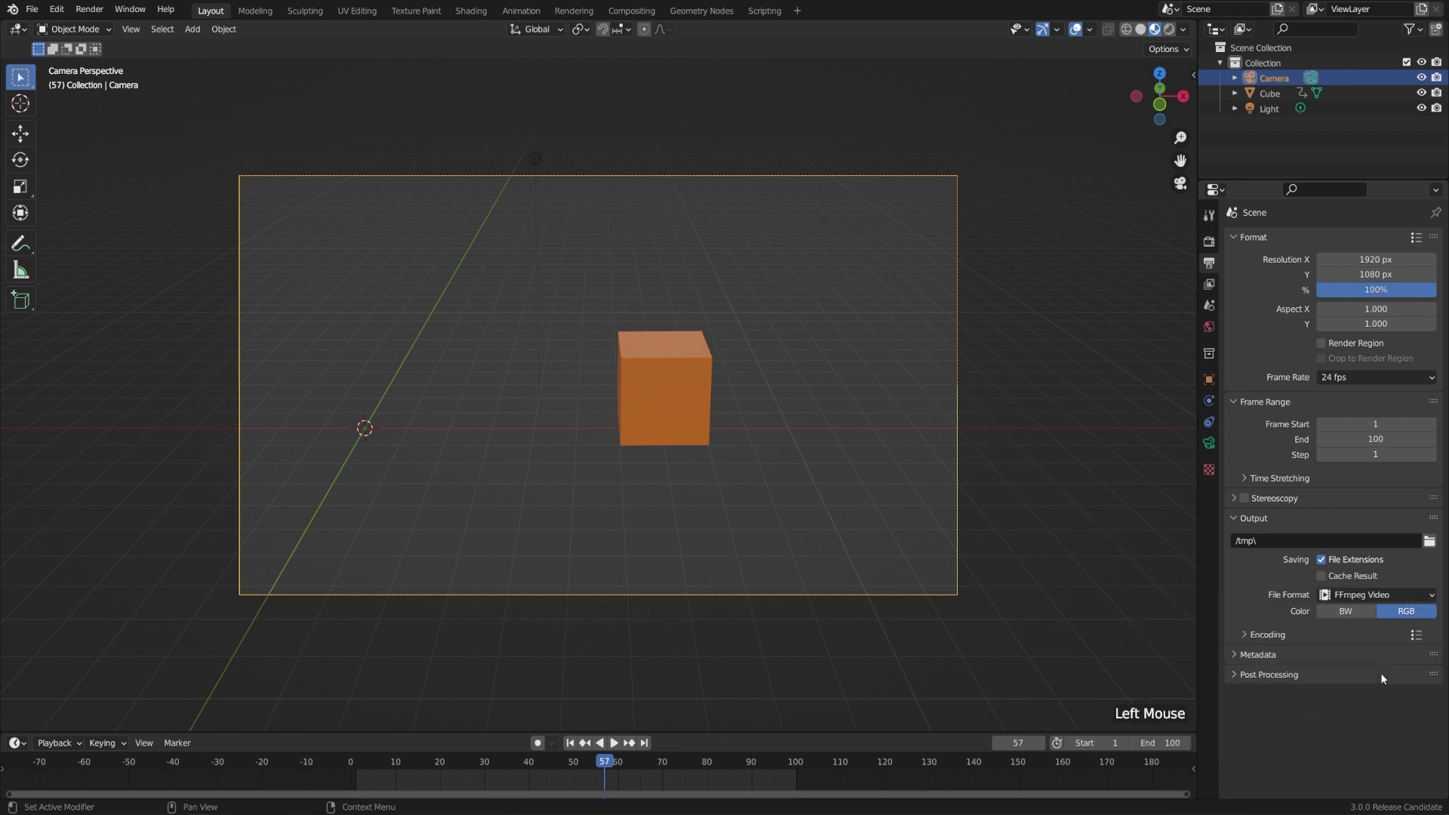
# Set the render output location to the Desktop folder with the file name Cube
pyautogui.click(1430, 540)
pyautogui.click(387, 323)
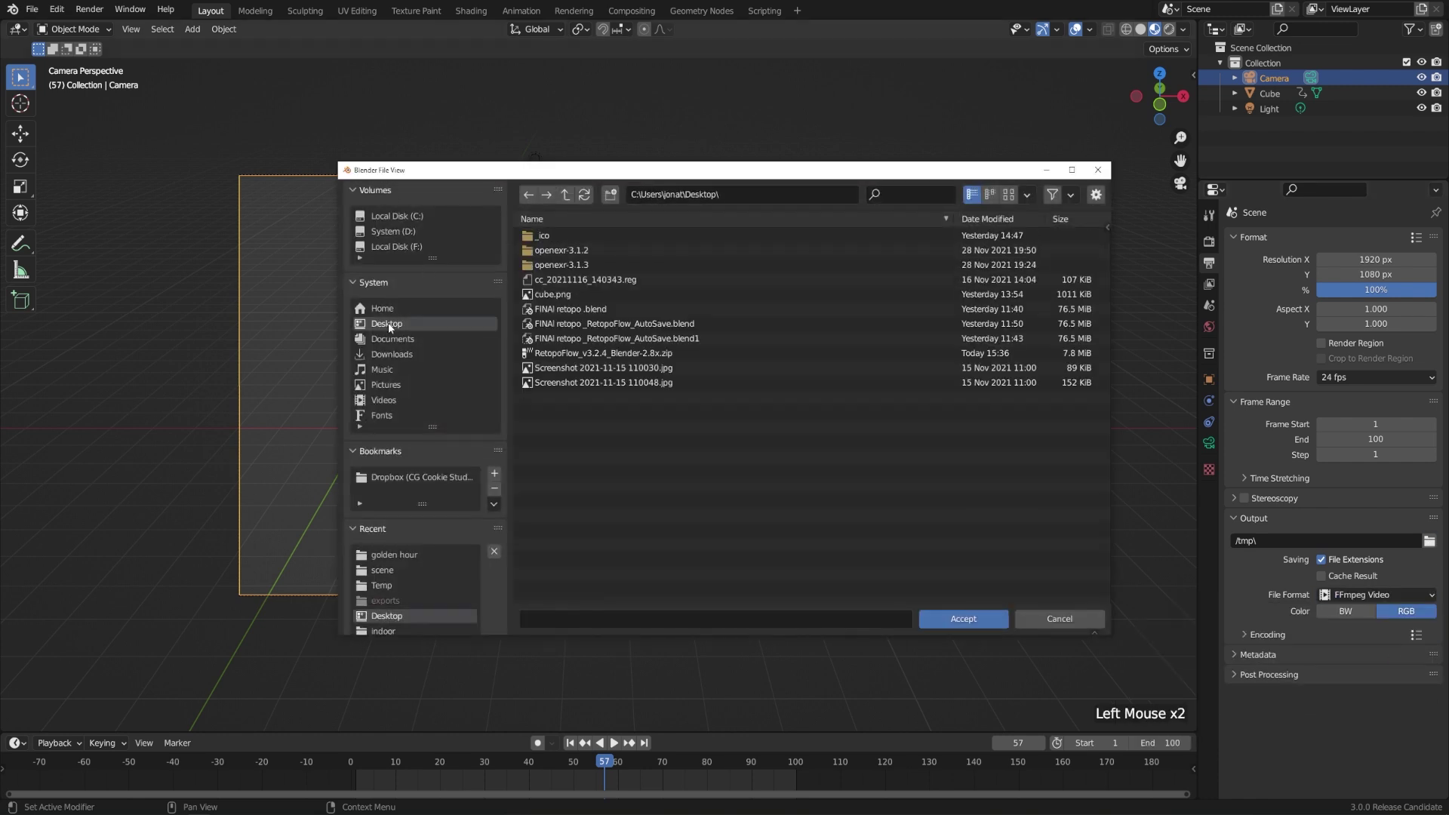
pyautogui.click(575, 619)
pyautogui.write('Cube')
pyautogui.press('Return')
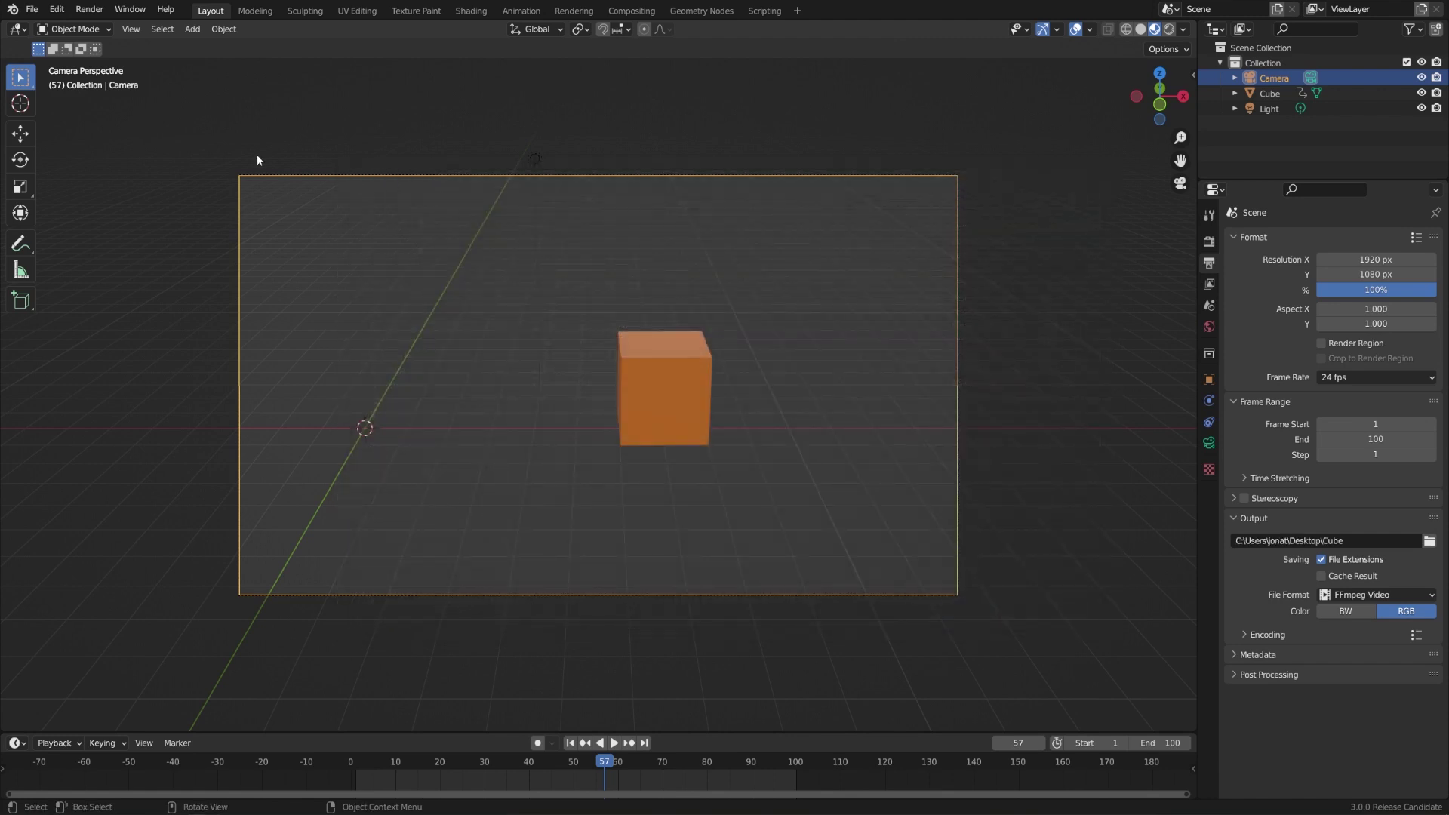
# Render the full animation of frames 1 to 100 and close the render window
pyautogui.click(90, 9)
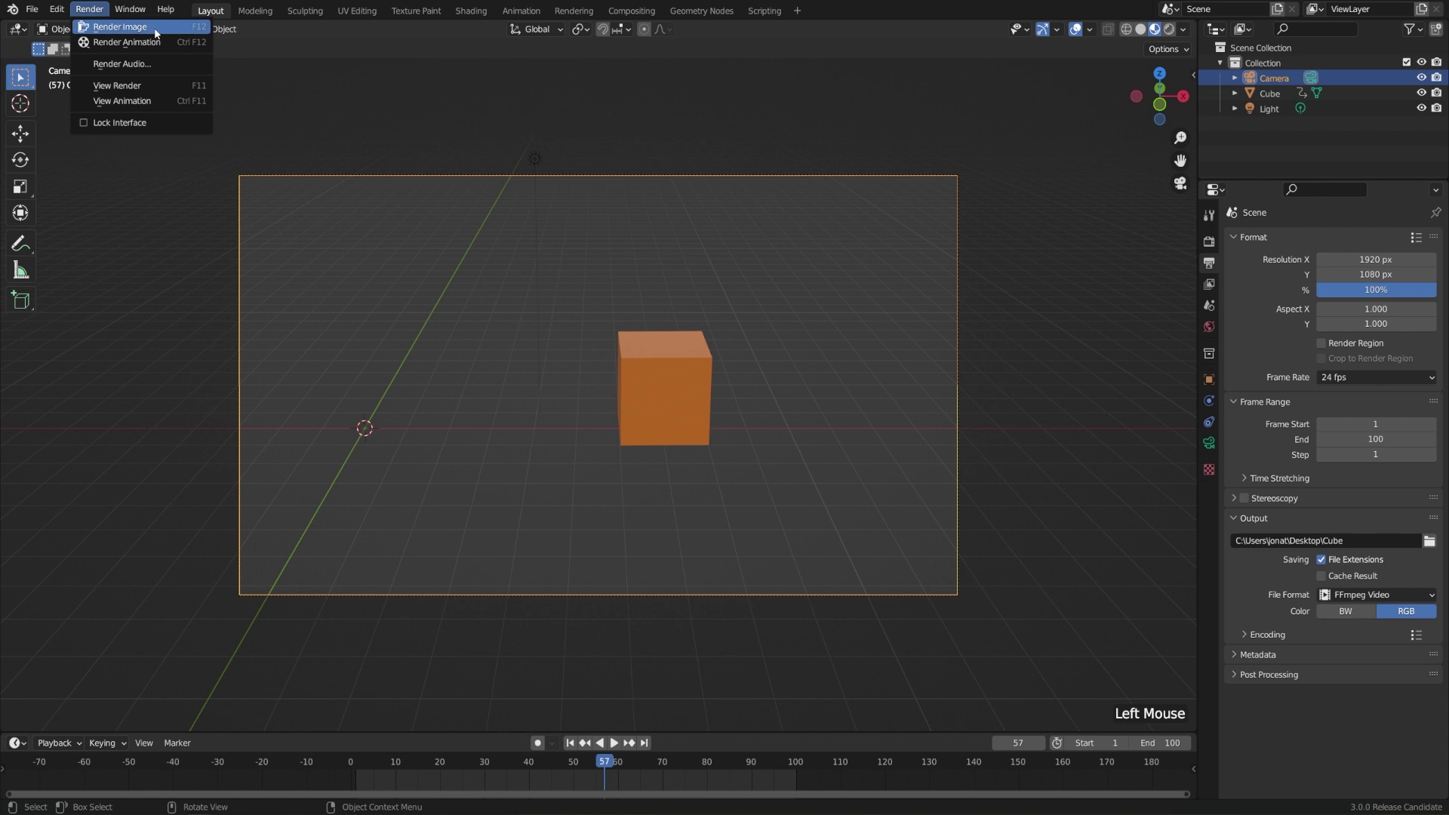
pyautogui.click(127, 42)
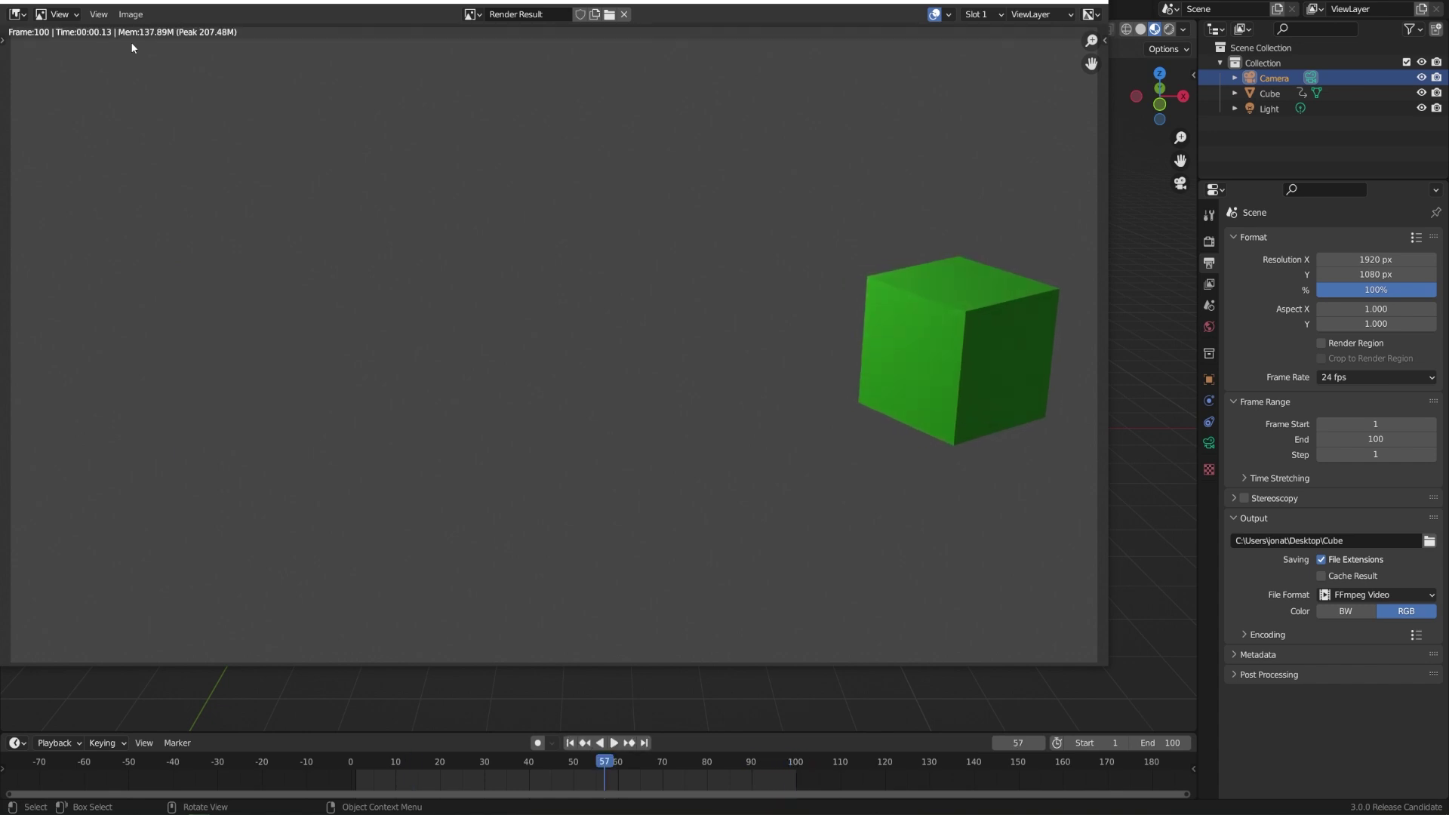
pyautogui.click(1095, 3)
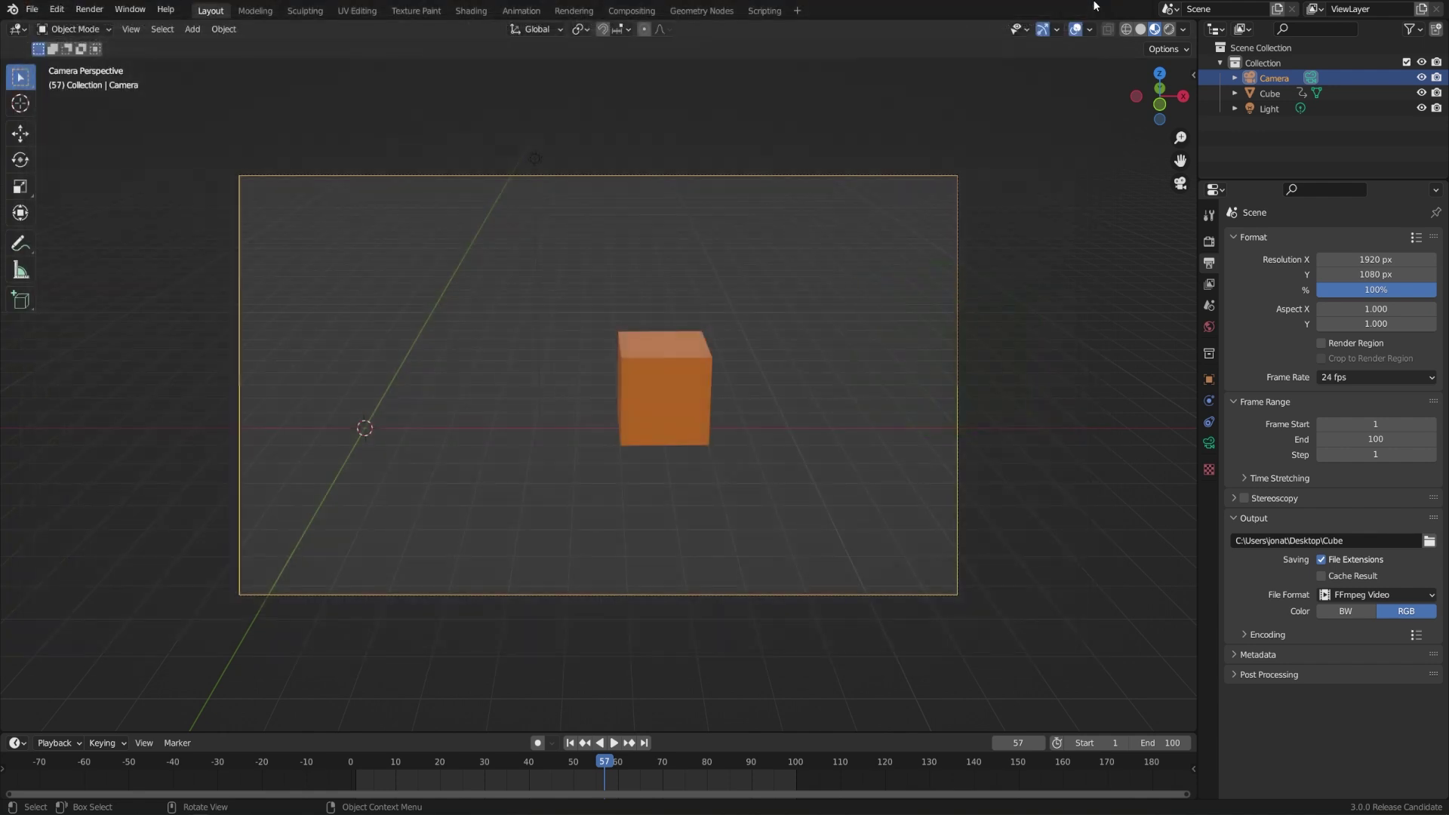
# View the rendered animation, play the Cube0001-0100 video again in an external media player, and close both players
pyautogui.click(89, 9)
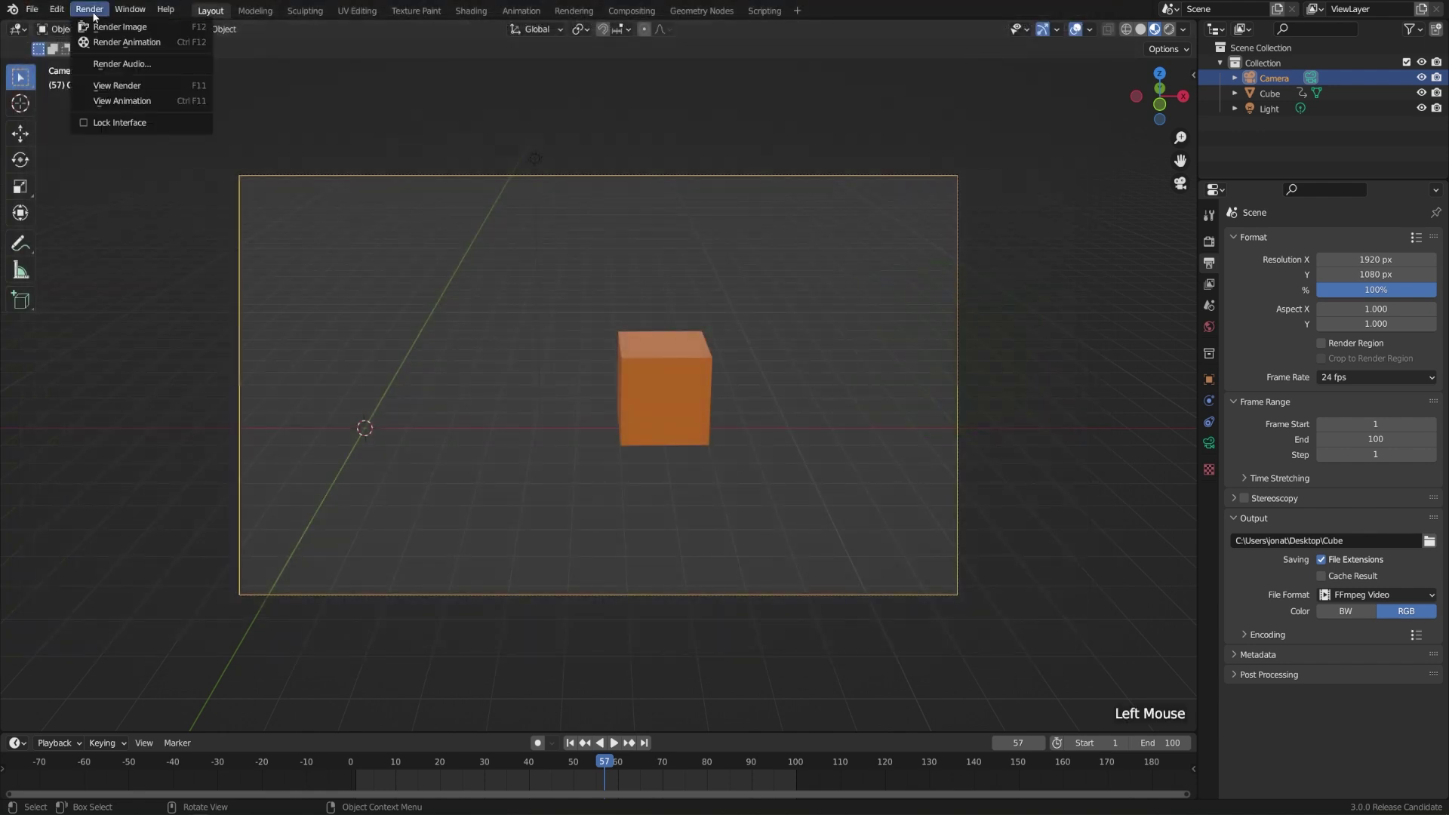
pyautogui.click(127, 102)
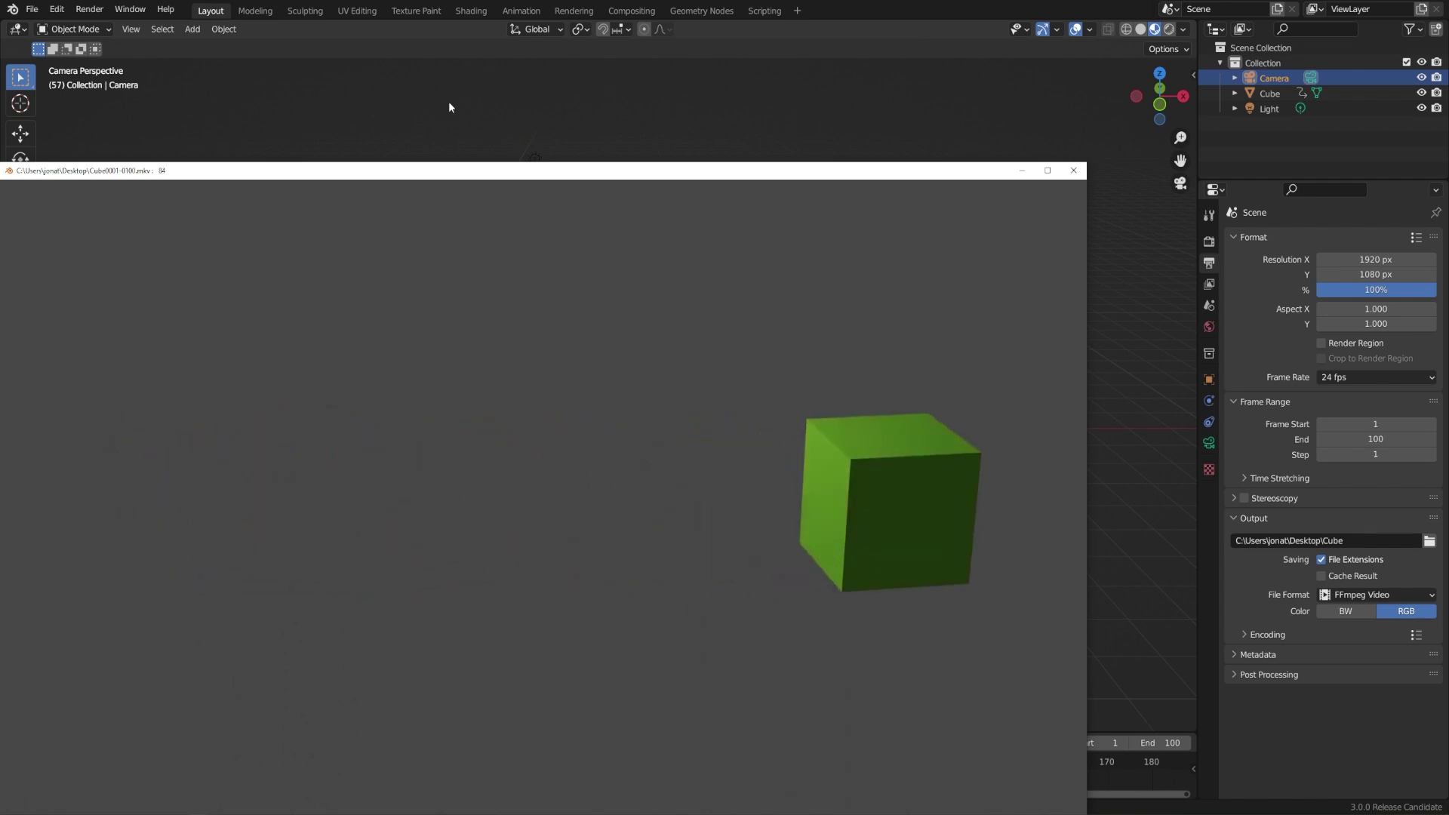
pyautogui.click(1073, 170)
pyautogui.hotkey('ctrl', 'F11')
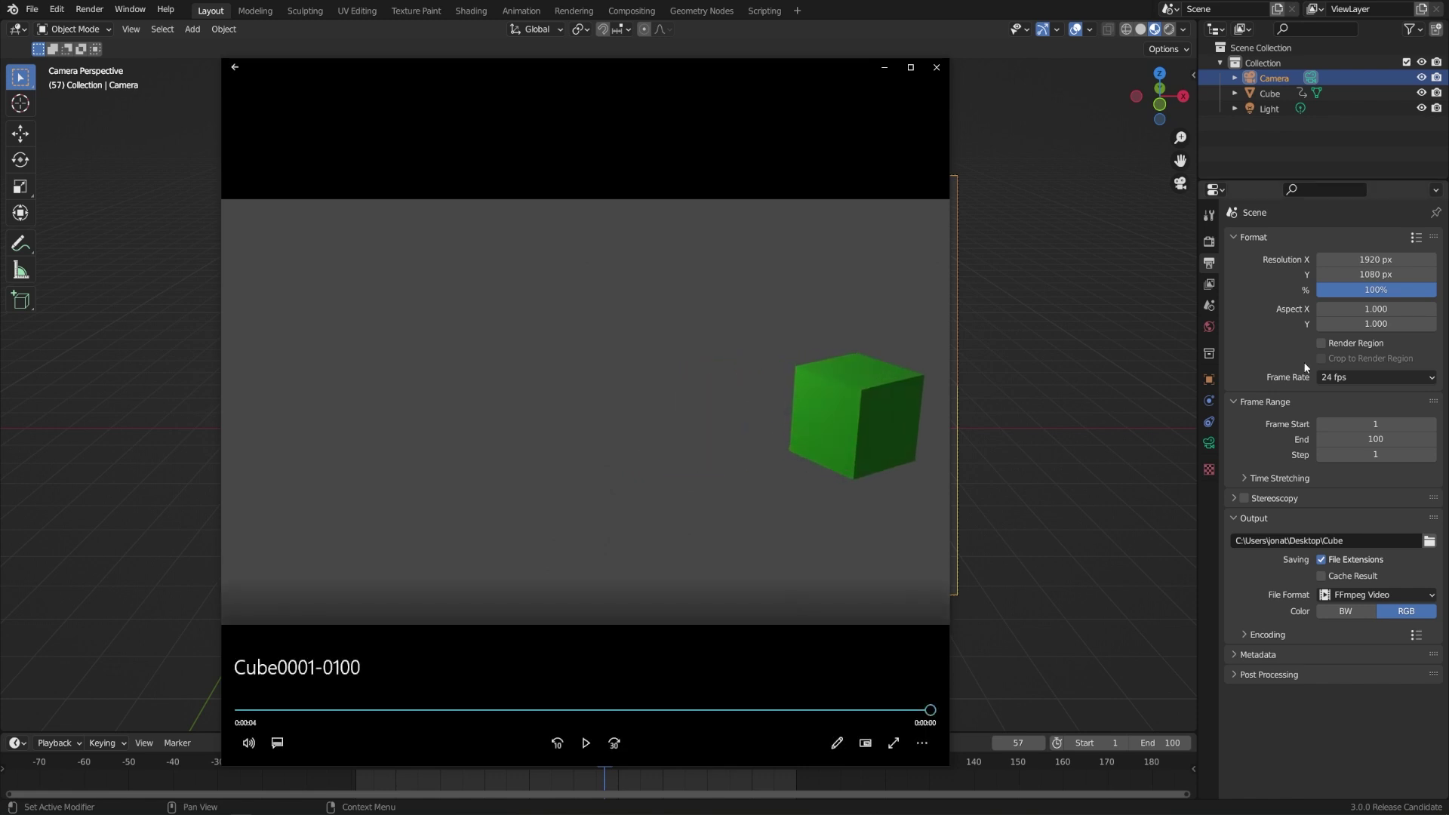
pyautogui.click(934, 69)
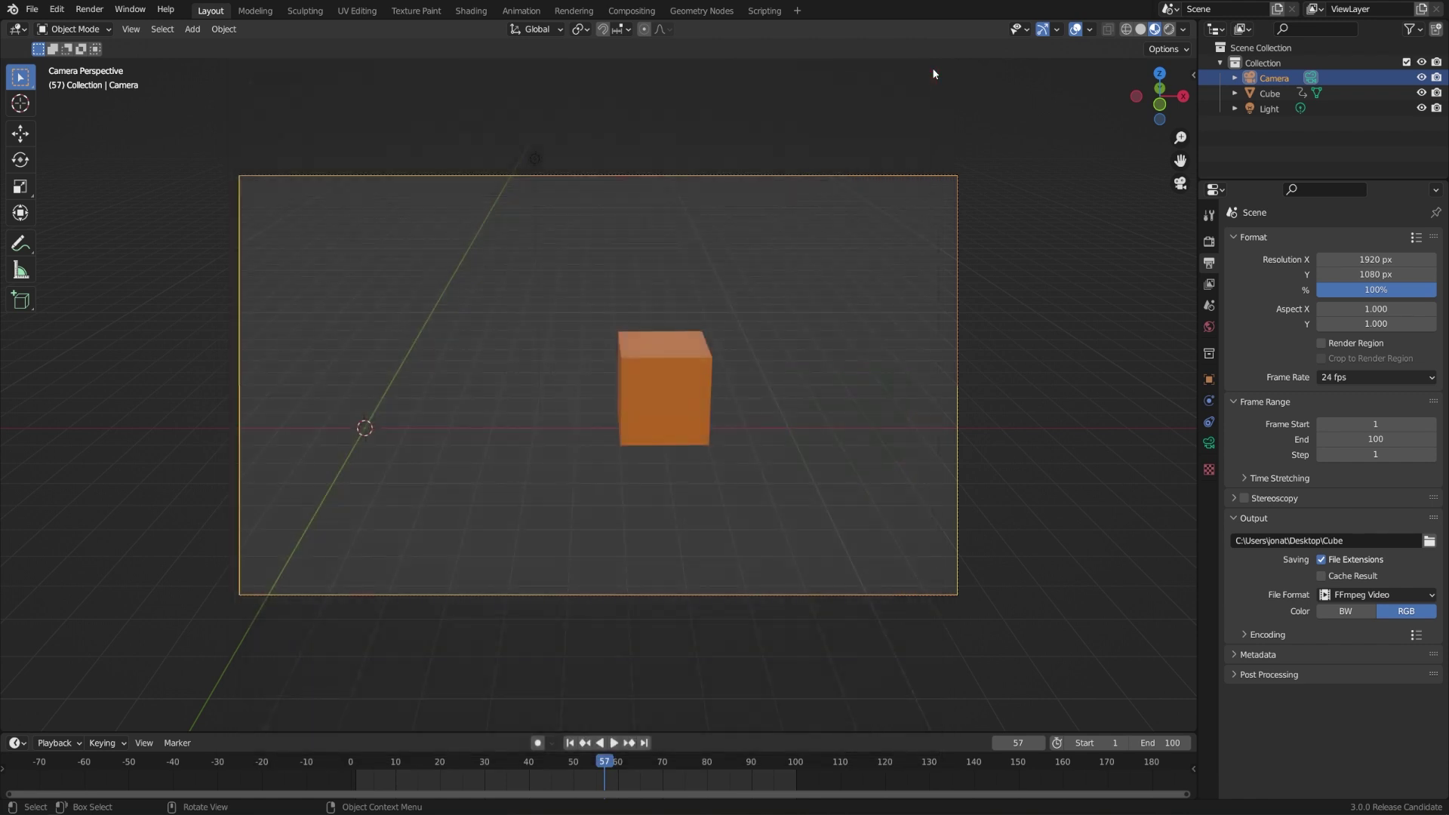